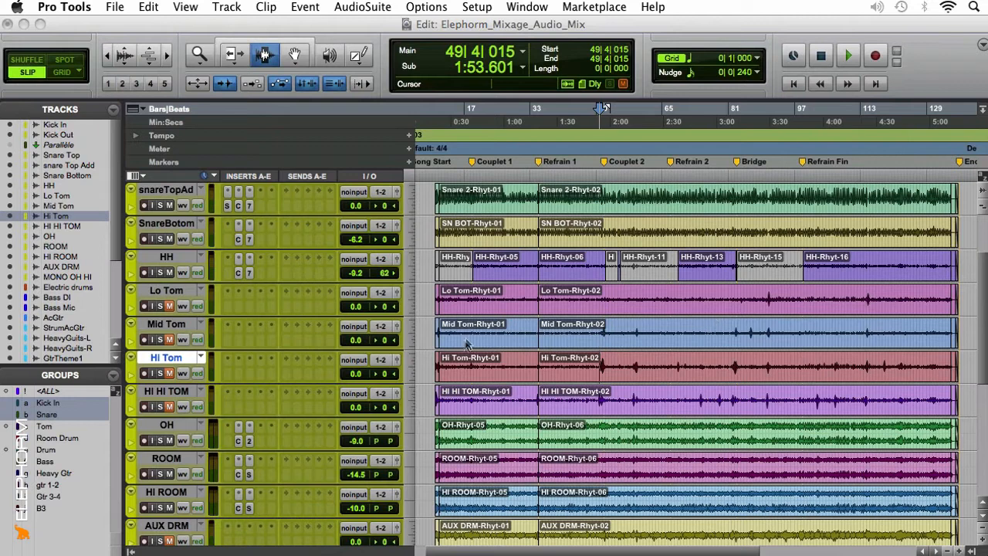
Listen to the opening drum fill from just before the first drum clips, starting at 10|1|373.
{"action": "left_click", "coordinate": [439, 338]}
{"action": "key", "text": "t"}
{"action": "key", "text": "t"}
{"action": "key", "text": "t"}
{"action": "key", "text": "t"}
{"action": "key", "text": "t"}
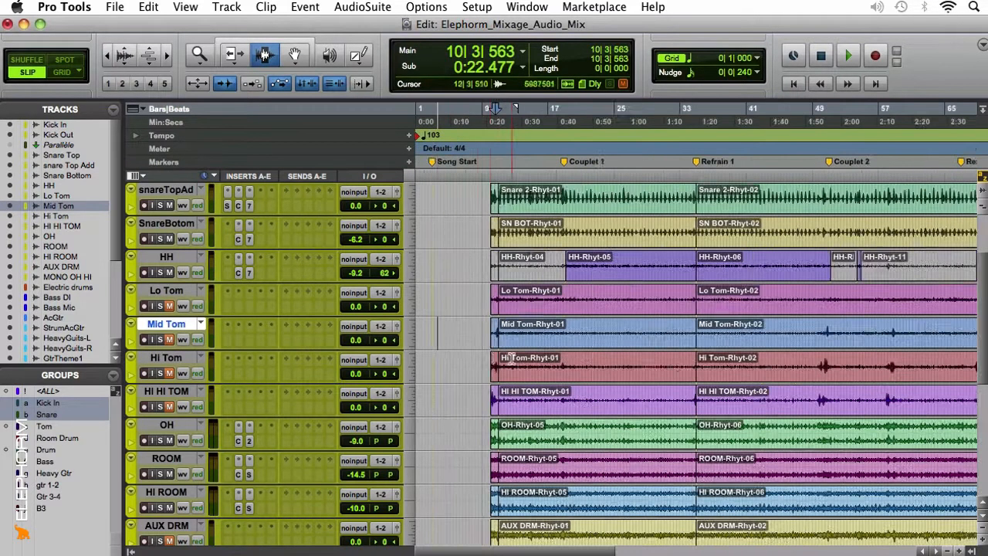
{"action": "left_click", "coordinate": [632, 378]}
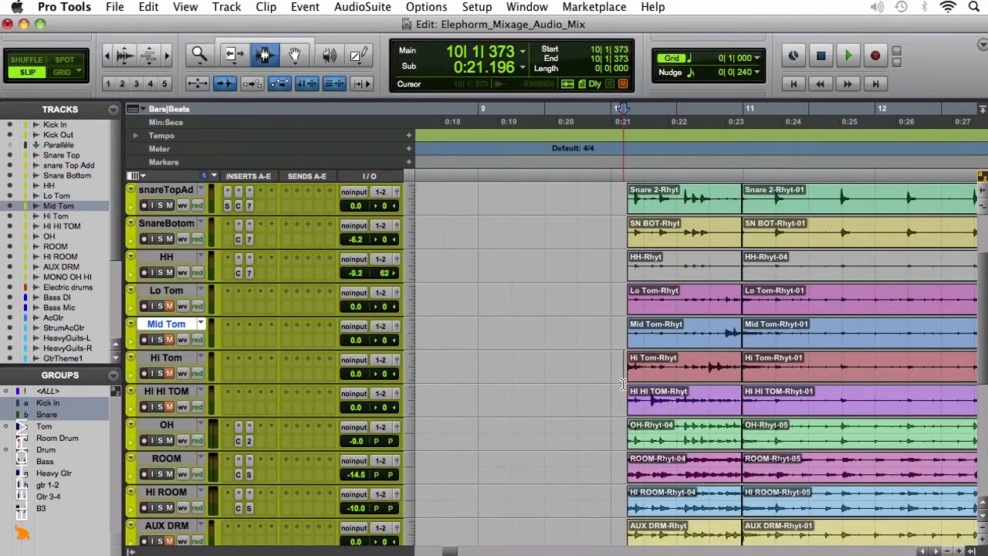
{"action": "key", "text": "alt+a"}
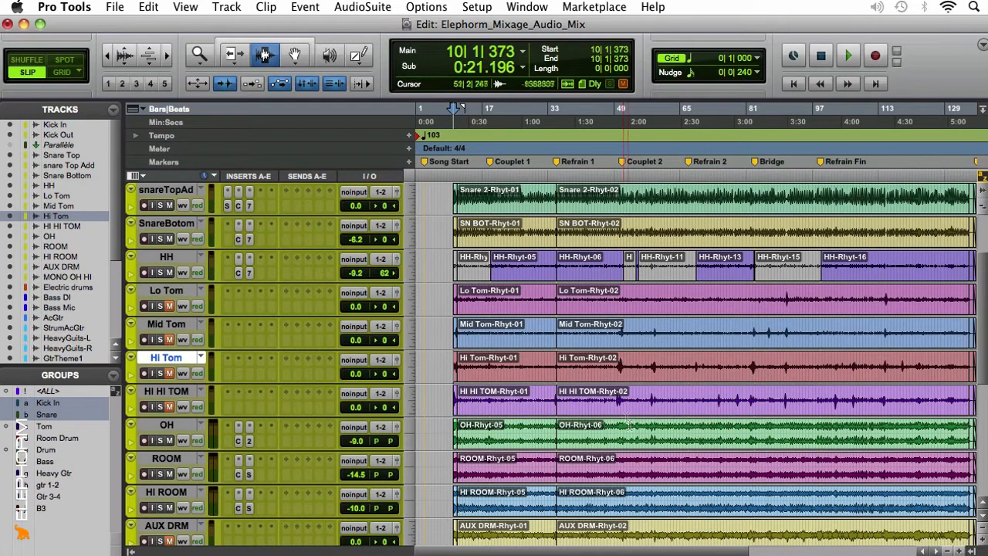
{"action": "key", "text": "space"}
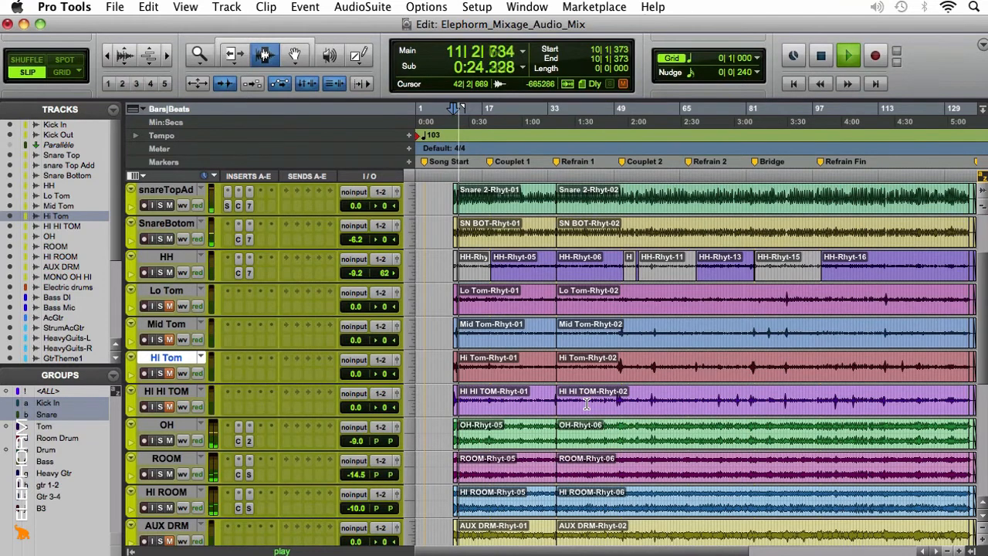
{"action": "key", "text": "space"}
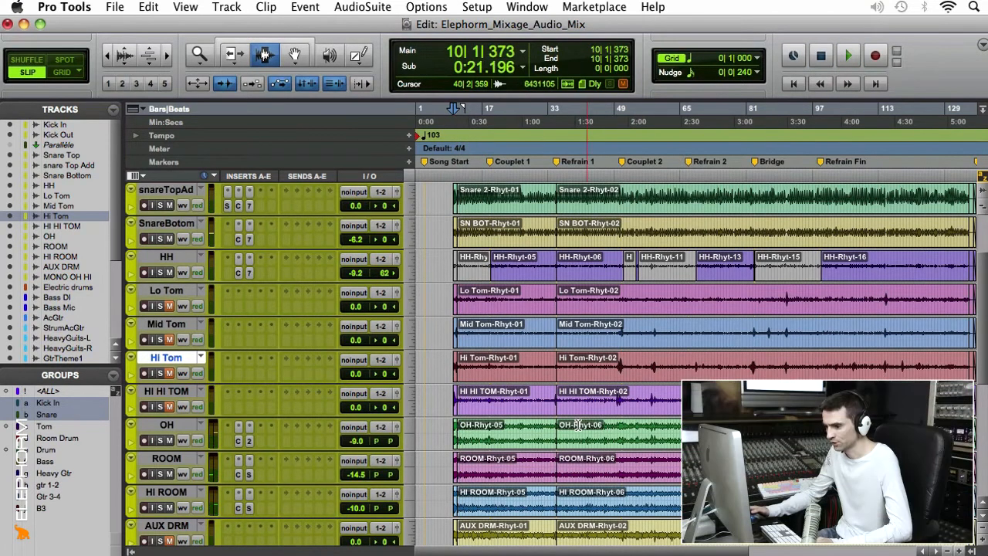
Listen to the Hi Tom fill leading into Couplet 2, starting at 49|4|332.
{"action": "left_click", "coordinate": [619, 409]}
{"action": "key", "text": "t"}
{"action": "key", "text": "t"}
{"action": "key", "text": "t"}
{"action": "key", "text": "t"}
{"action": "key", "text": "t"}
{"action": "left_click", "coordinate": [600, 376]}
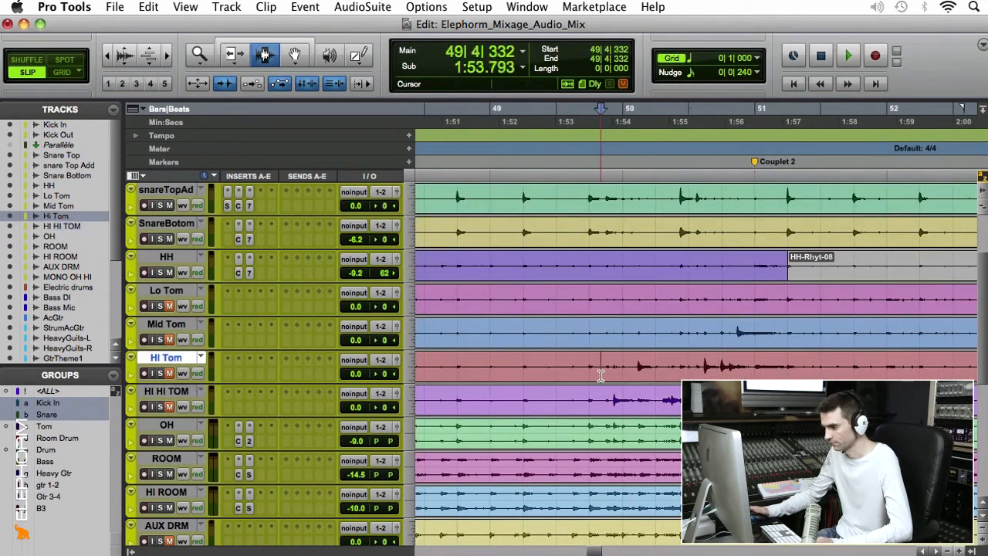
{"action": "key", "text": "space"}
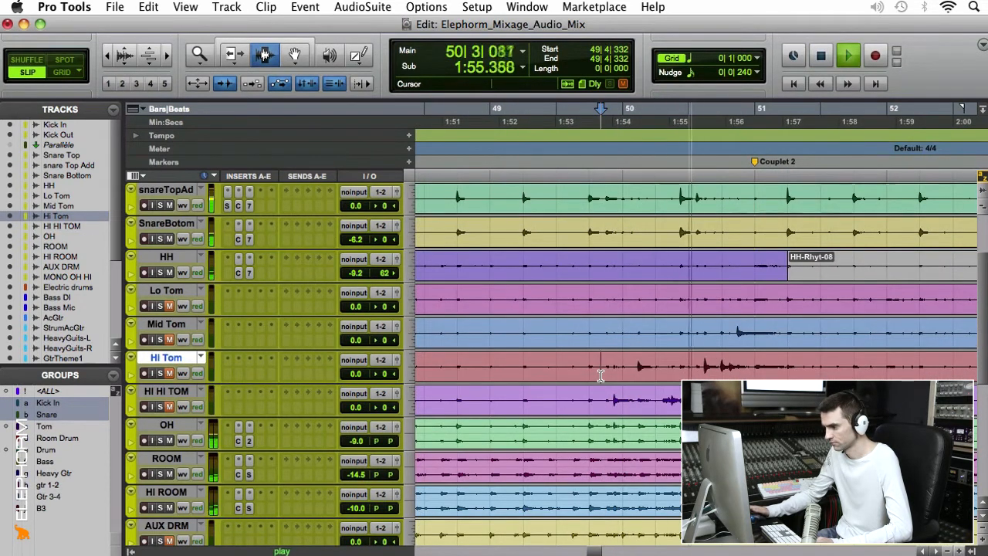
{"action": "key", "text": "space"}
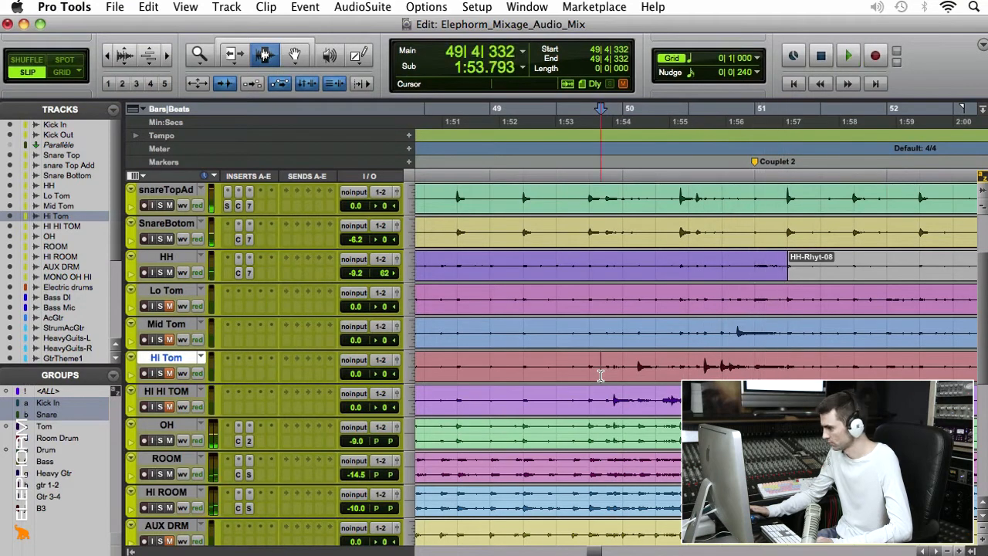
Listen to the tom passage within Couplet 2 from 57|3|943, and return the cursor to the fill at 50|1|689.
{"action": "key", "text": "r"}
{"action": "key", "text": "r"}
{"action": "key", "text": "r"}
{"action": "key", "text": "r"}
{"action": "left_click", "coordinate": [755, 373]}
{"action": "key", "text": "space"}
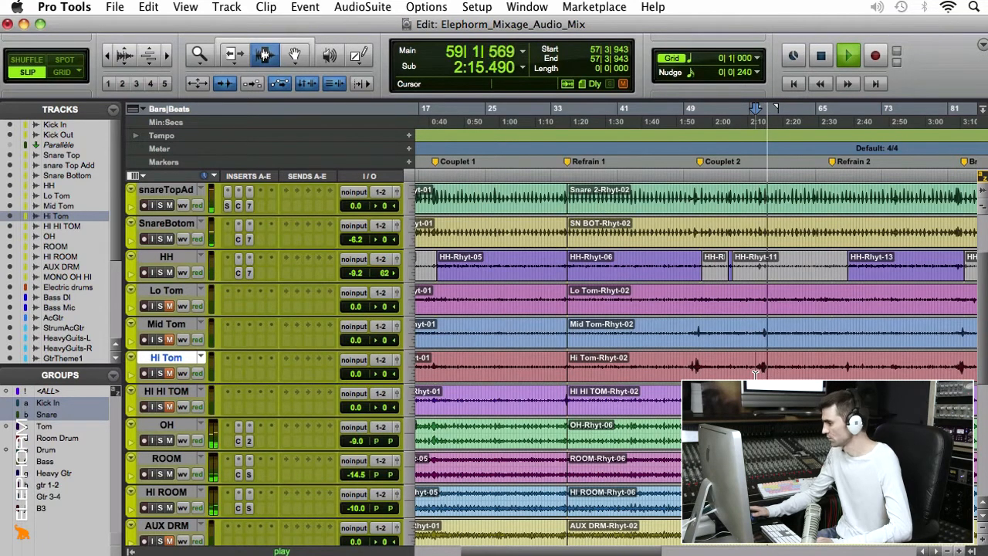
{"action": "key", "text": "space"}
{"action": "key", "text": "r"}
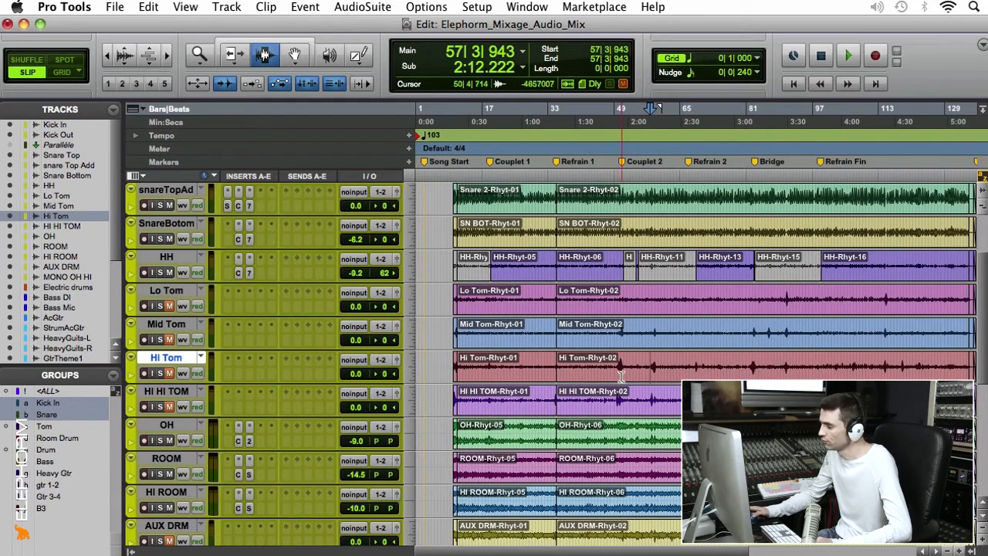
{"action": "left_click", "coordinate": [618, 372]}
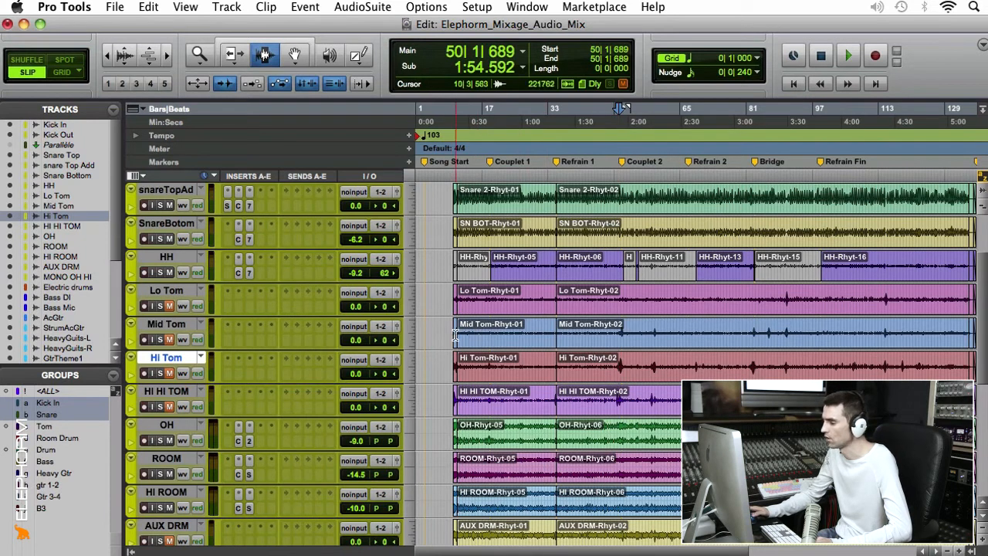
Examine the tom waveforms up close around the opening fill in bar 10.
{"action": "left_click", "coordinate": [455, 334]}
{"action": "key", "text": "t"}
{"action": "key", "text": "t"}
{"action": "key", "text": "t"}
{"action": "key", "text": "t"}
{"action": "key", "text": "t"}
{"action": "left_click", "coordinate": [607, 354]}
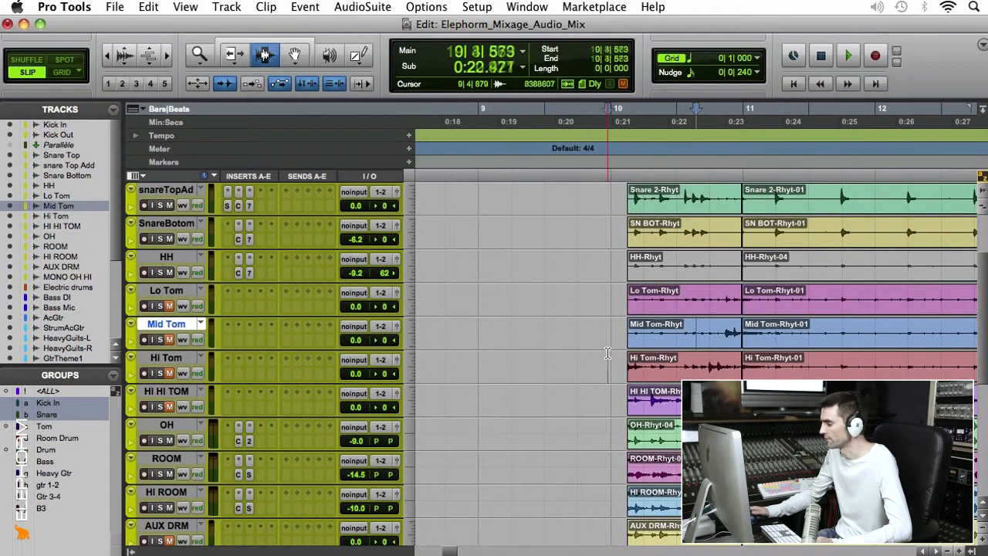
{"action": "left_click", "coordinate": [607, 353]}
{"action": "key", "text": "r"}
{"action": "key", "text": "r"}
{"action": "key", "text": "r"}
{"action": "key", "text": "r"}
{"action": "key", "text": "r"}
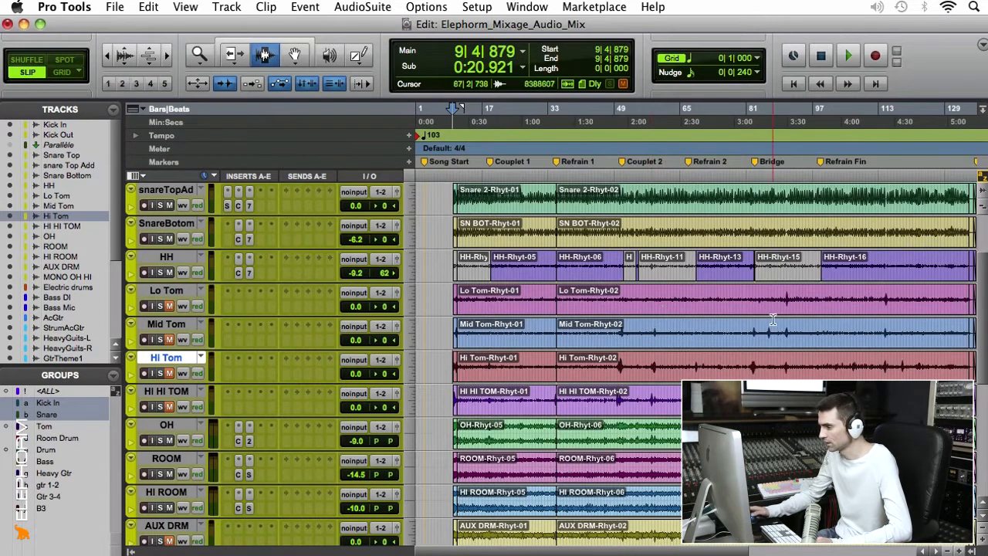
Solo the Lo Tom track and listen to its hit near bar 91, starting at 90|4|441.
{"action": "left_click", "coordinate": [795, 305]}
{"action": "key", "text": "t"}
{"action": "key", "text": "t"}
{"action": "key", "text": "t"}
{"action": "key", "text": "t"}
{"action": "key", "text": "t"}
{"action": "key", "text": "t"}
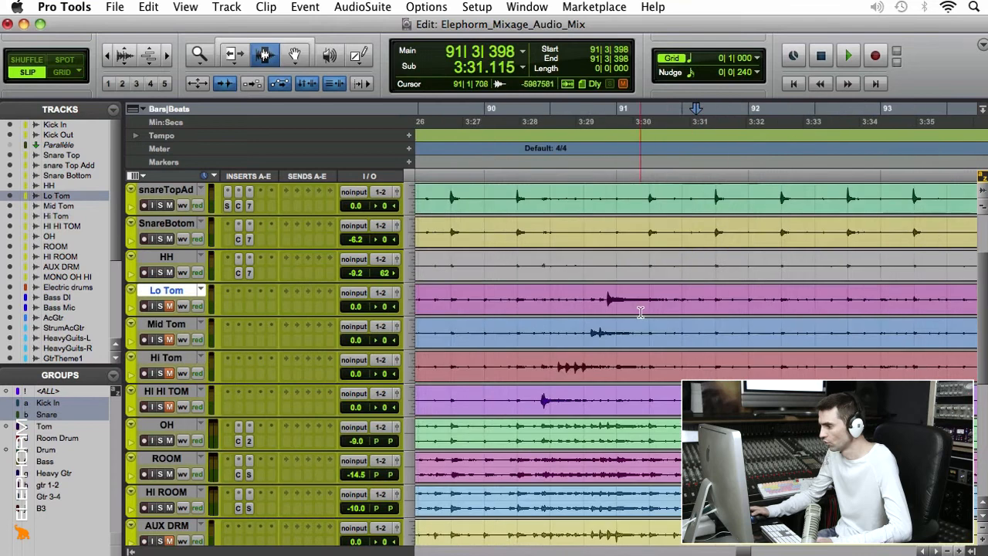
{"action": "left_click", "coordinate": [501, 307]}
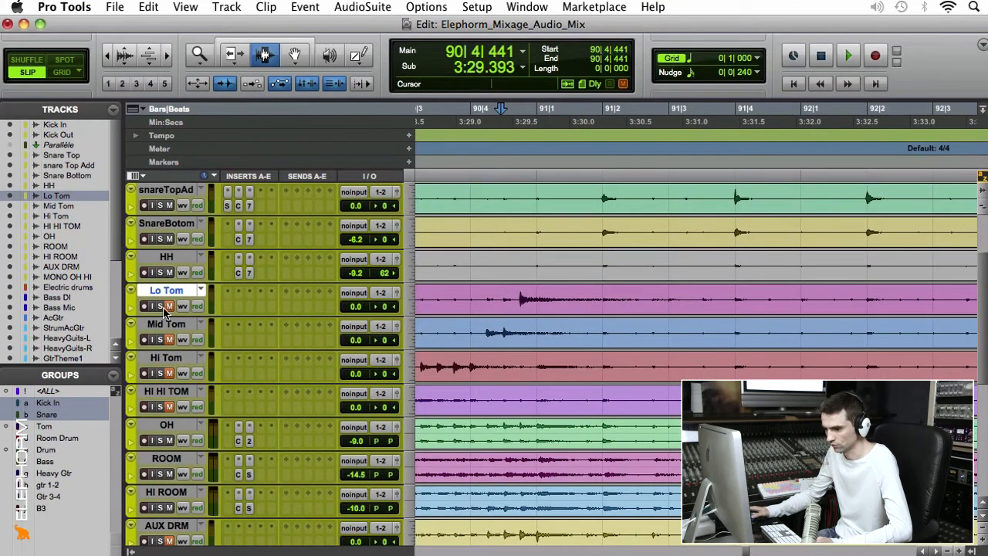
{"action": "key", "text": "space"}
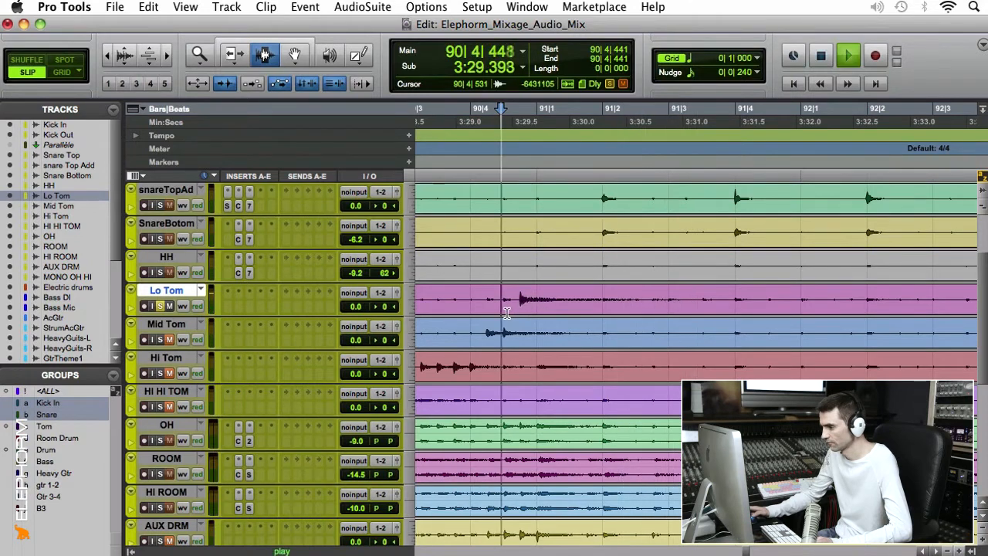
{"action": "key", "text": "r"}
{"action": "key", "text": "r"}
{"action": "key", "text": "r"}
{"action": "key", "text": "r"}
{"action": "key", "text": "r"}
{"action": "key", "text": "r"}
{"action": "key", "text": "space"}
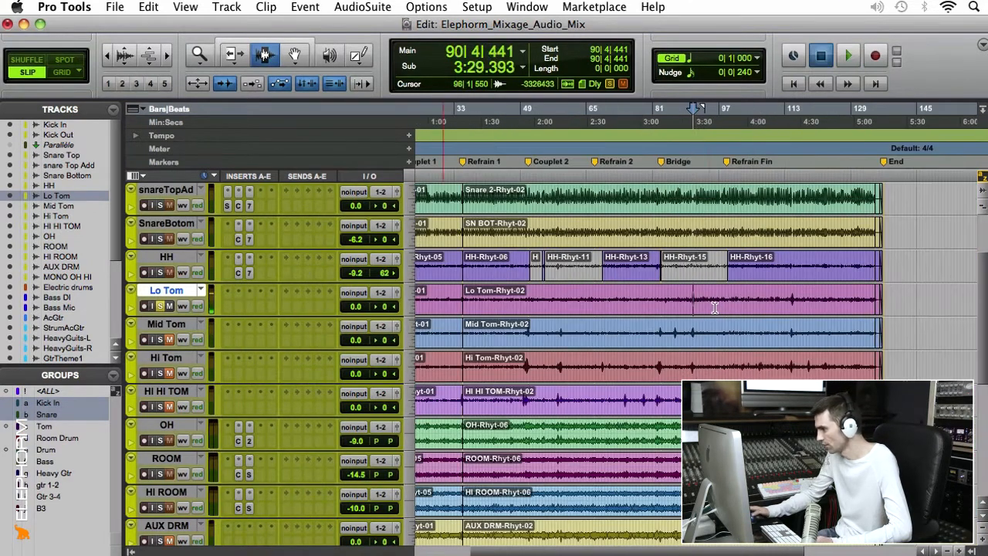
Examine the Lo Tom waveform up close around the opening fill in bar 10.
{"action": "key", "text": "r"}
{"action": "left_click", "coordinate": [481, 324]}
{"action": "key", "text": "t"}
{"action": "key", "text": "t"}
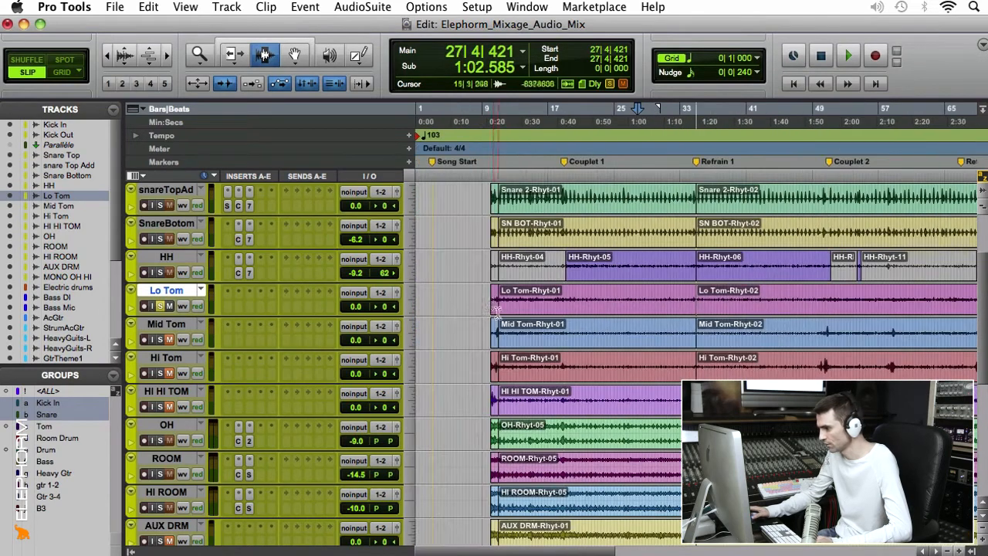
{"action": "left_click", "coordinate": [497, 303]}
{"action": "key", "text": "t"}
{"action": "key", "text": "t"}
{"action": "key", "text": "t"}
{"action": "key", "text": "t"}
{"action": "key", "text": "t"}
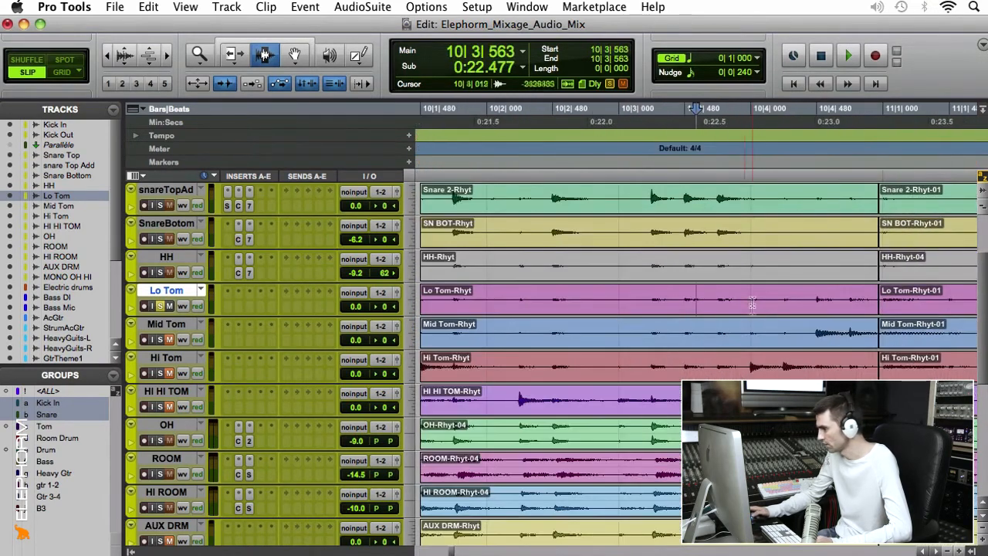
{"action": "key", "text": "r"}
{"action": "key", "text": "r"}
{"action": "key", "text": "r"}
{"action": "key", "text": "r"}
{"action": "key", "text": "r"}
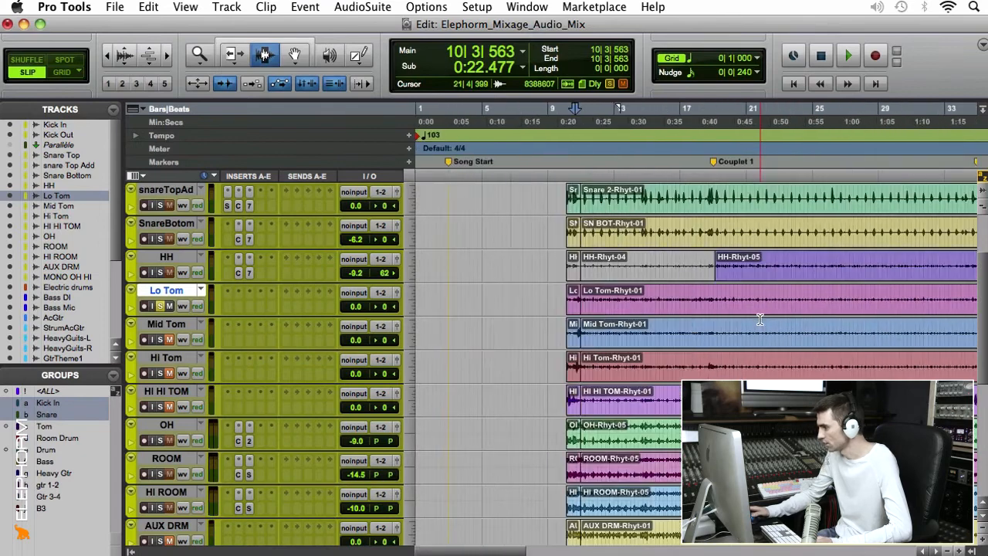
Place the playback start at 90|3|901, just ahead of the Lo Tom hit near bar 91.
{"action": "left_click_drag", "start_coordinate": [492, 553], "coordinate": [544, 551]}
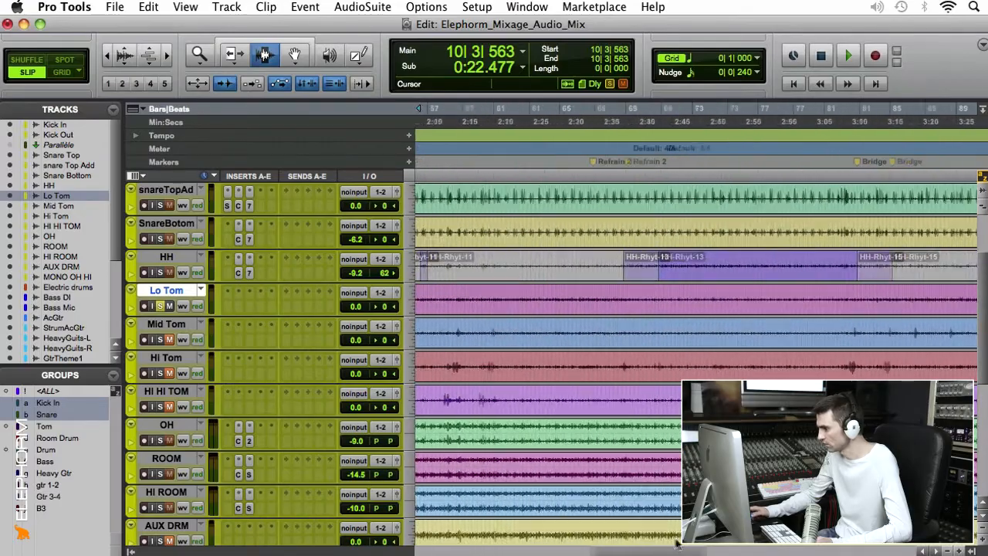
{"action": "mouse_move", "coordinate": [676, 544]}
{"action": "left_mouse_down"}
{"action": "mouse_move", "coordinate": [834, 546]}
{"action": "mouse_move", "coordinate": [690, 547]}
{"action": "left_mouse_up"}
{"action": "key", "text": "r"}
{"action": "key", "text": "r"}
{"action": "key", "text": "r"}
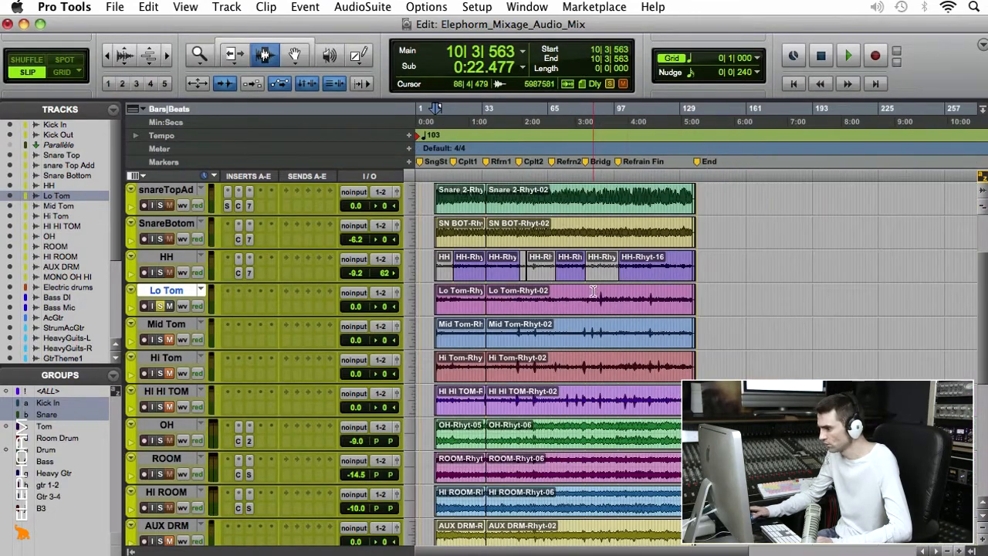
{"action": "left_click", "coordinate": [605, 301]}
{"action": "key", "text": "t"}
{"action": "key", "text": "t"}
{"action": "key", "text": "t"}
{"action": "key", "text": "t"}
{"action": "key", "text": "t"}
{"action": "key", "text": "t"}
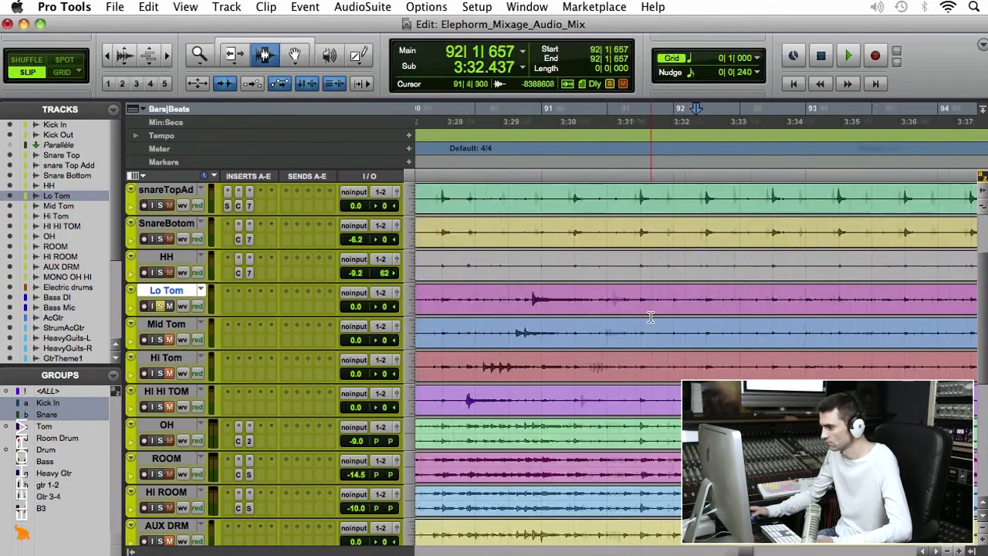
{"action": "left_click", "coordinate": [505, 298]}
Insert the SSLChannel (mono) dynamics plug-in in the first insert slot of the Lo Tom track.
{"action": "left_click", "coordinate": [228, 294]}
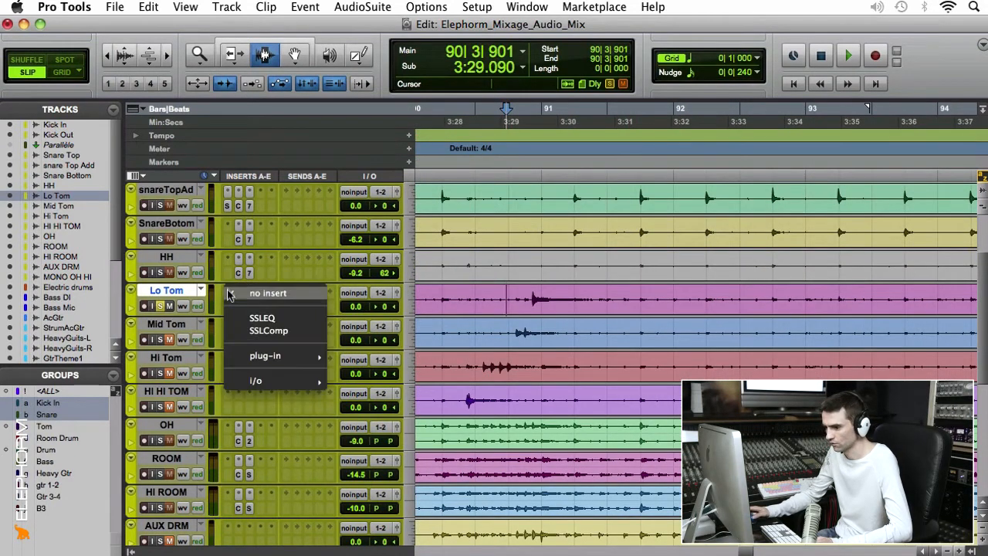
{"action": "mouse_move", "coordinate": [281, 356]}
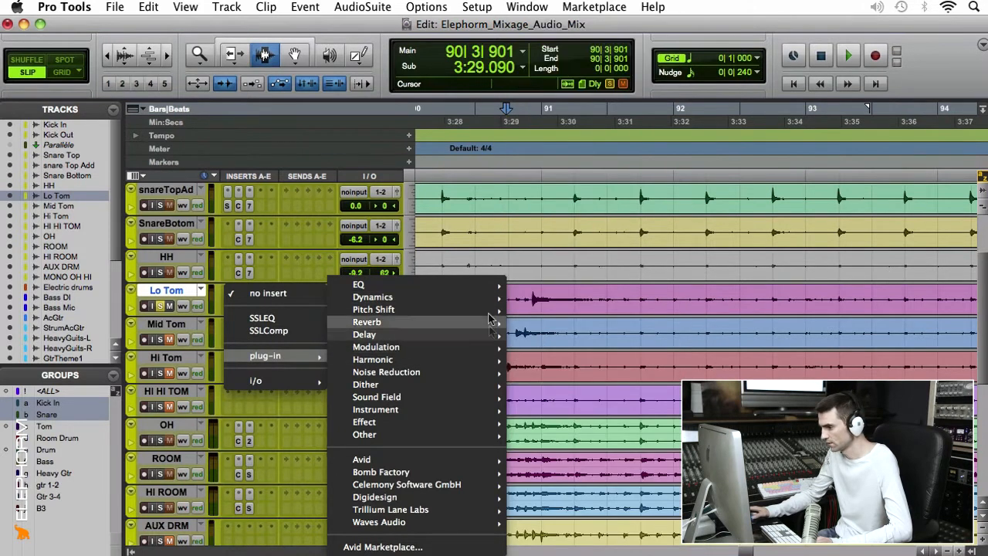
{"action": "mouse_move", "coordinate": [489, 298]}
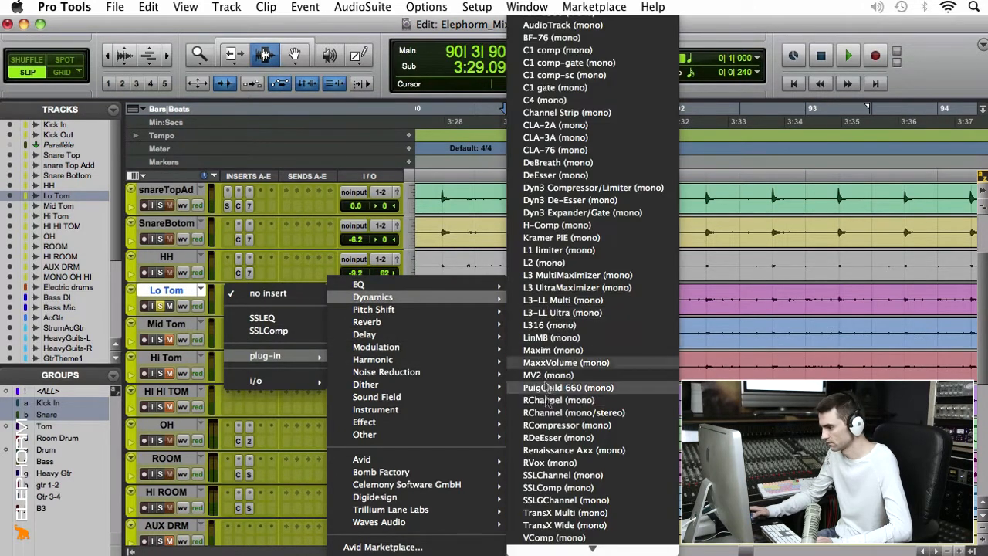
{"action": "left_click", "coordinate": [550, 474]}
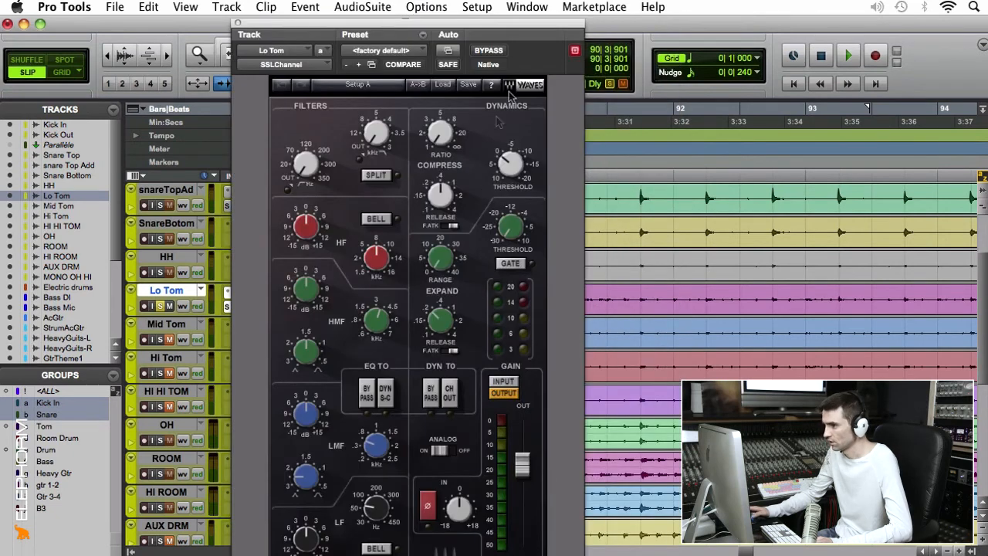
Switch on the SSLChannel gate and raise its threshold to about -4.7 while playing the Lo Tom hit.
{"action": "left_click_drag", "start_coordinate": [523, 28], "coordinate": [343, 26]}
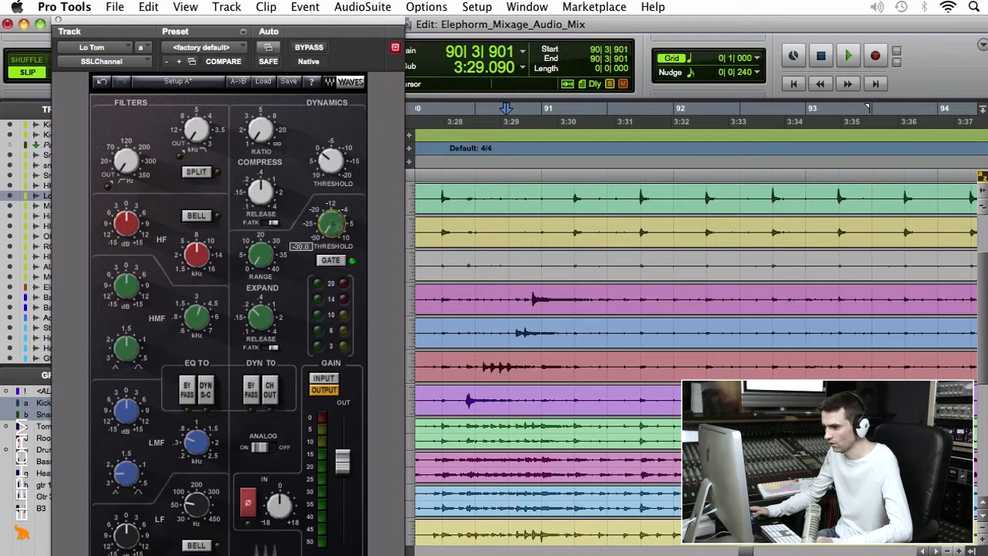
{"action": "key", "text": "space"}
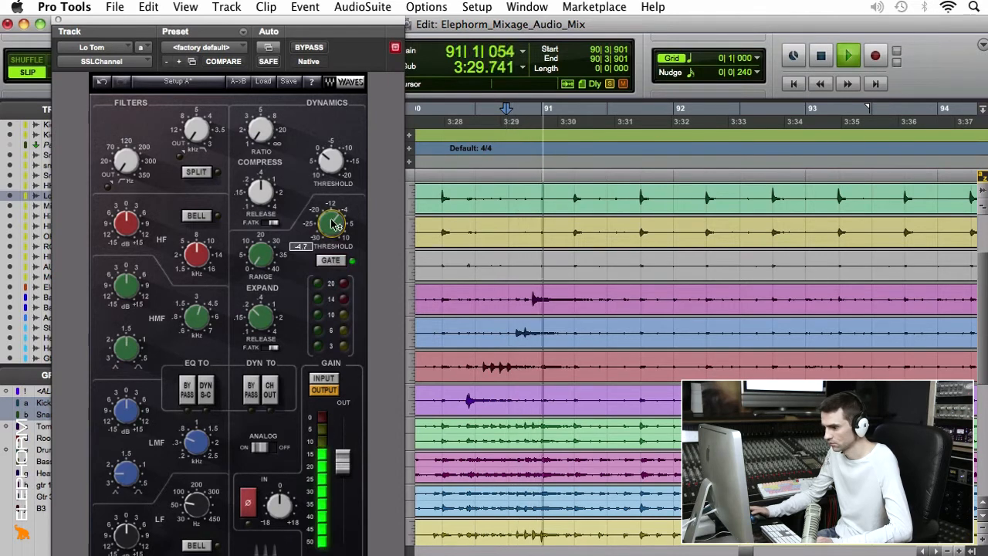
{"action": "key", "text": "space"}
Raise the gate's range to 40 while playing the Lo Tom hit.
{"action": "left_click", "coordinate": [260, 255]}
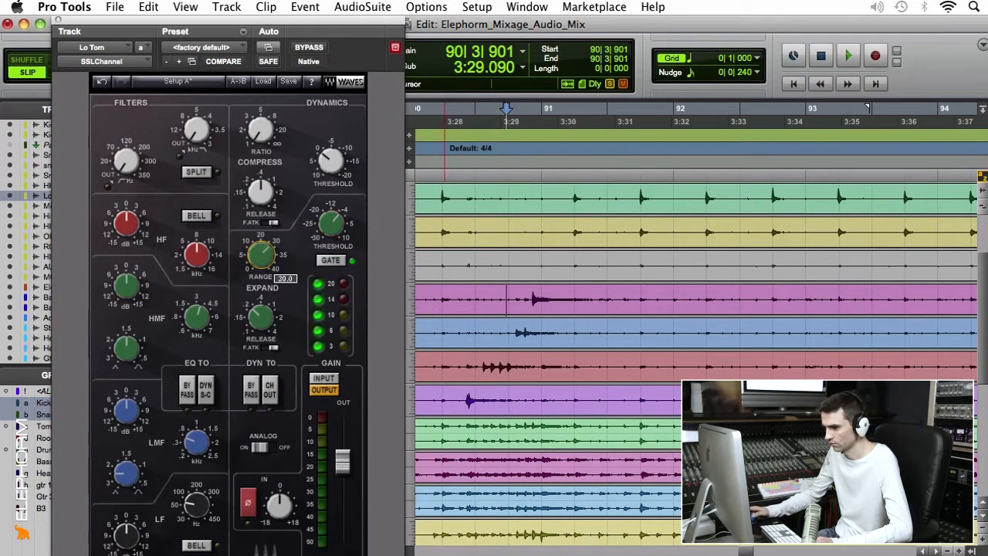
{"action": "key", "text": "space"}
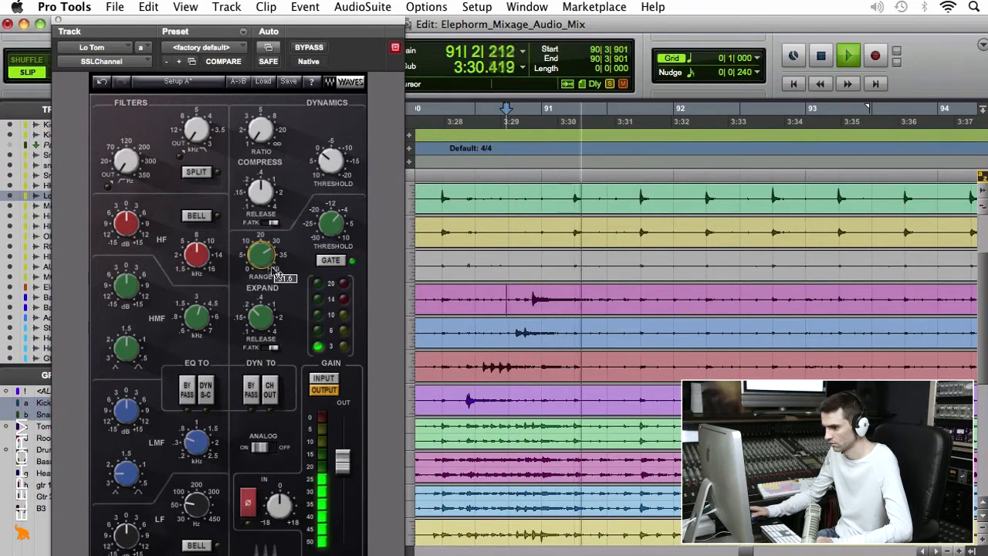
{"action": "left_click_drag", "start_coordinate": [279, 268], "coordinate": [270, 262]}
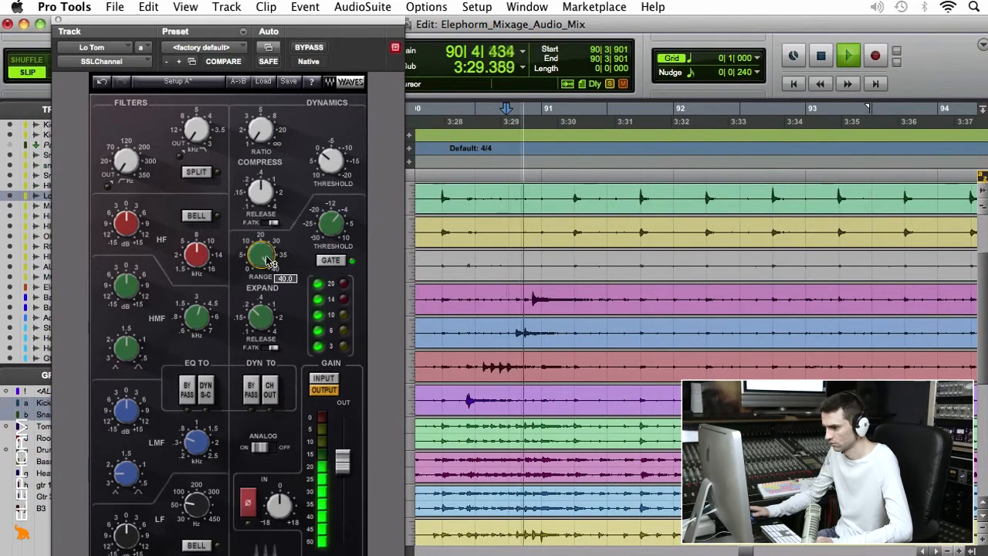
Shorten the gate's release while the Lo Tom plays, stop playback and reposition the plug-in window clear of the track's insert.
{"action": "left_click_drag", "start_coordinate": [262, 316], "coordinate": [263, 312]}
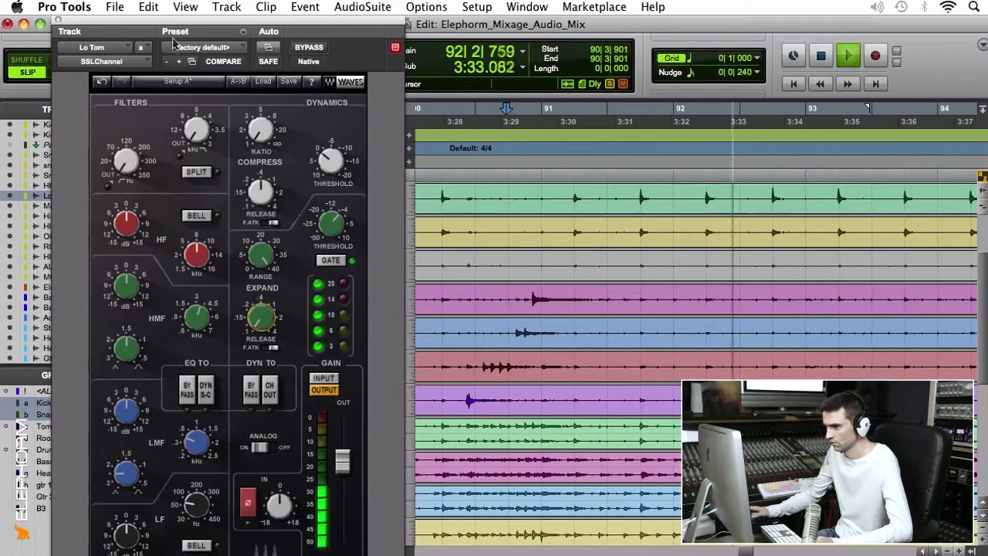
{"action": "left_click_drag", "start_coordinate": [162, 25], "coordinate": [733, 31]}
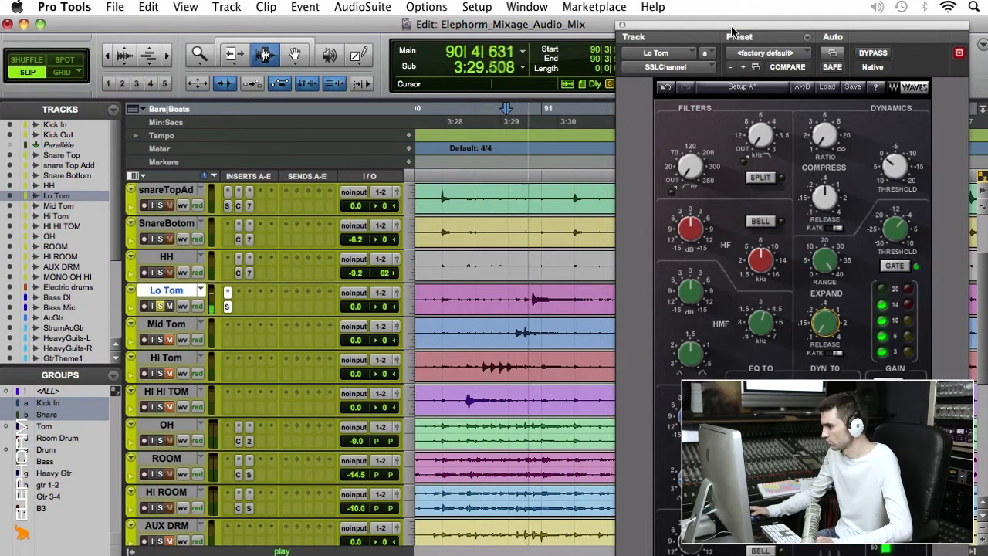
{"action": "key", "text": "space"}
{"action": "left_click_drag", "start_coordinate": [738, 34], "coordinate": [478, 28]}
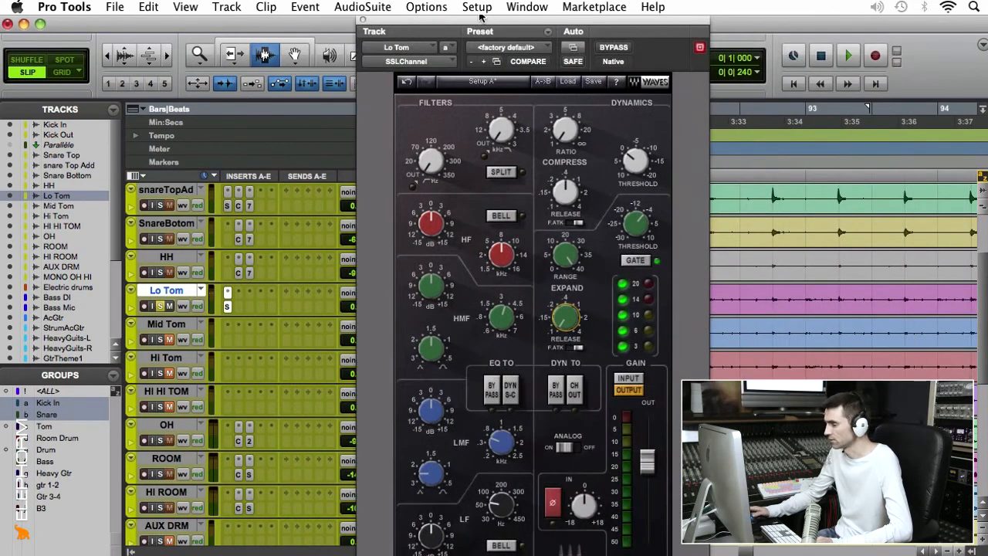
Close the SSLChannel window and look over the Lo Tom hits across the whole song and around bar 90.
{"action": "left_click", "coordinate": [363, 23]}
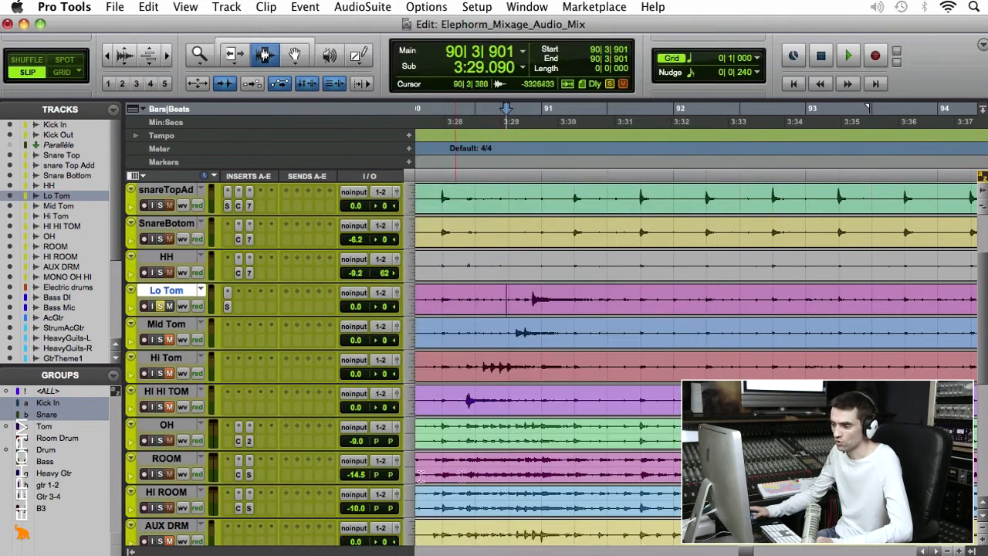
{"action": "key", "text": "super+bracketleft"}
{"action": "key", "text": "super+bracketleft"}
{"action": "key", "text": "super+bracketleft"}
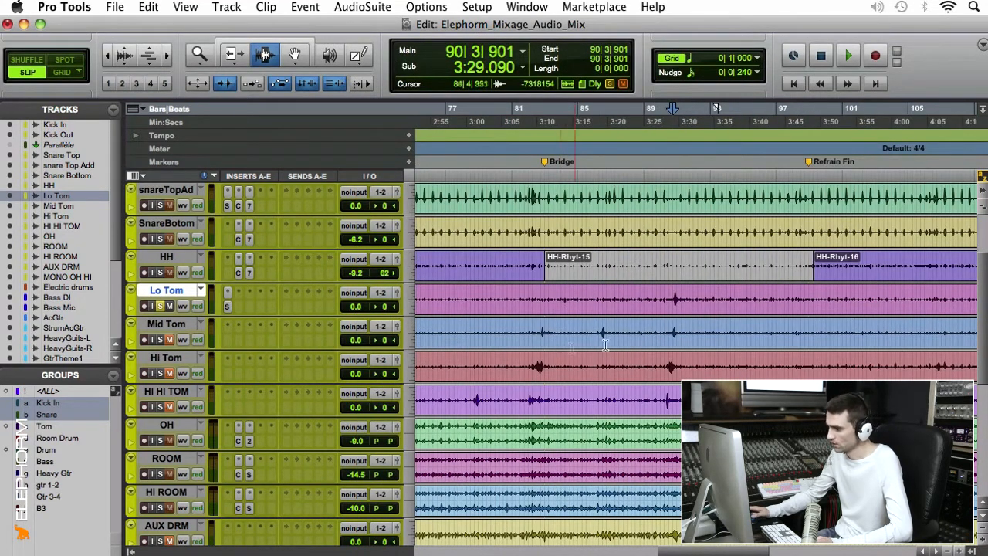
{"action": "key", "text": "super+bracketleft"}
{"action": "key", "text": "super+bracketleft"}
{"action": "key", "text": "super+bracketleft"}
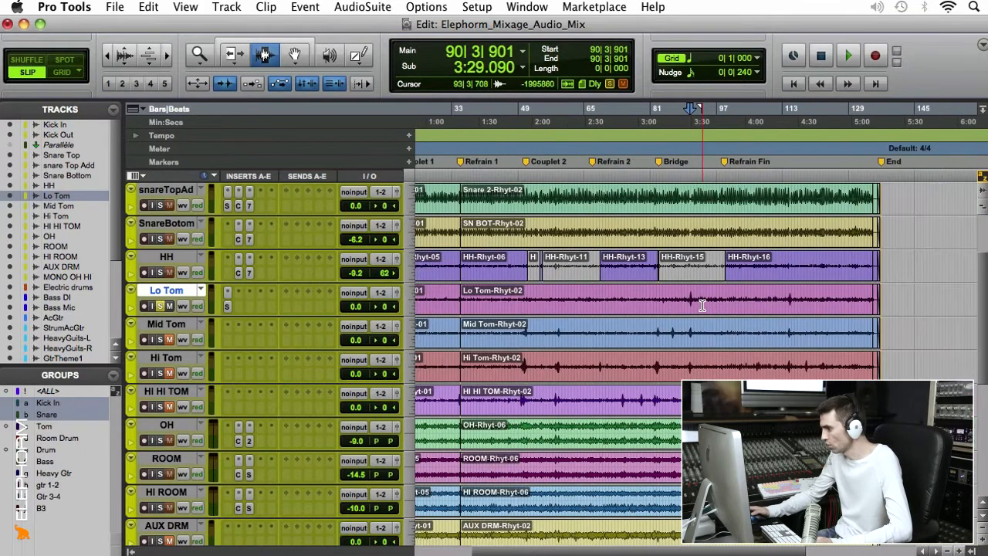
{"action": "left_click", "coordinate": [617, 309]}
{"action": "key", "text": "super+bracketright"}
{"action": "key", "text": "super+bracketright"}
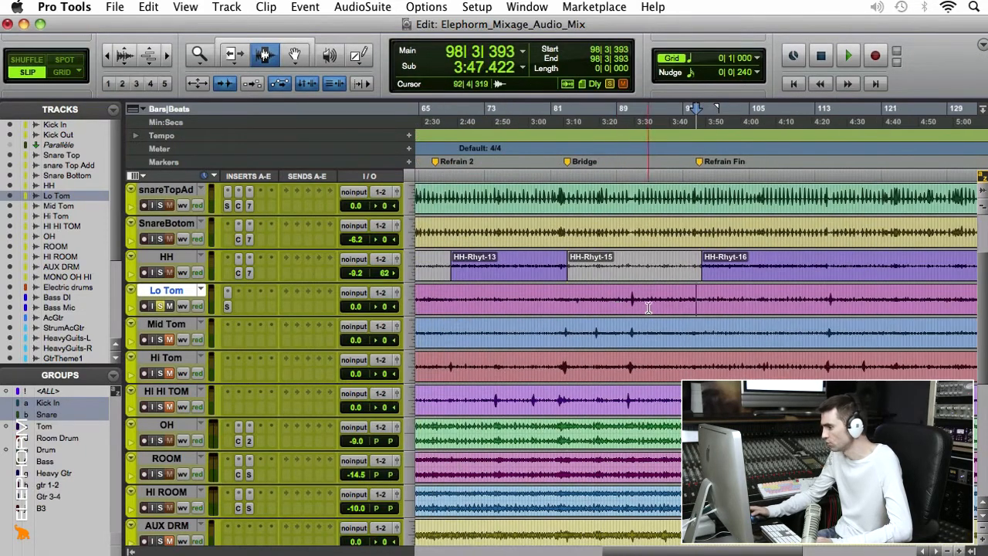
{"action": "left_click", "coordinate": [631, 303]}
{"action": "key", "text": "super+bracketright"}
{"action": "key", "text": "super+bracketright"}
{"action": "key", "text": "super+bracketright"}
{"action": "key", "text": "super+bracketright"}
{"action": "key", "text": "super+bracketright"}
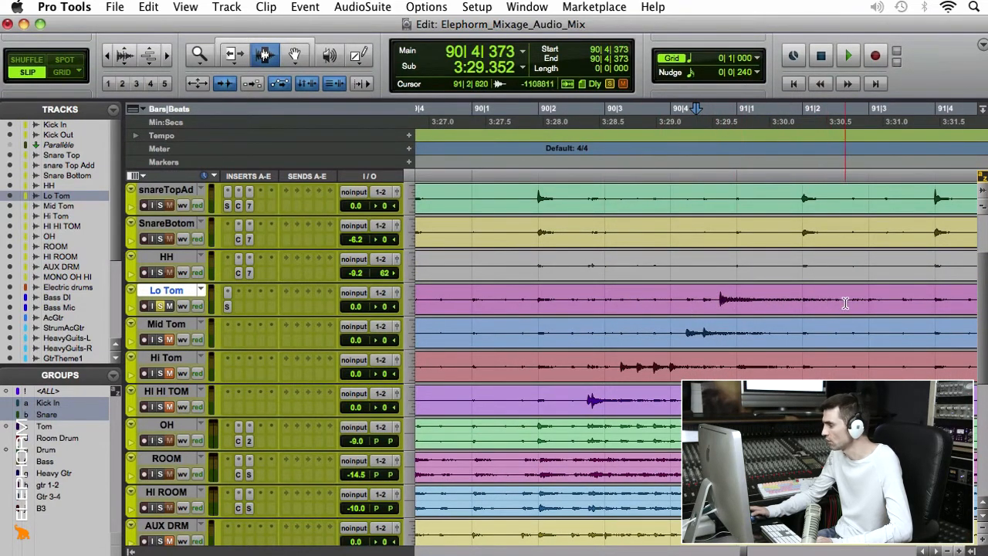
{"action": "key", "text": "super+bracketleft"}
{"action": "key", "text": "super+bracketleft"}
{"action": "key", "text": "super+bracketleft"}
{"action": "key", "text": "super+bracketleft"}
{"action": "key", "text": "super+bracketleft"}
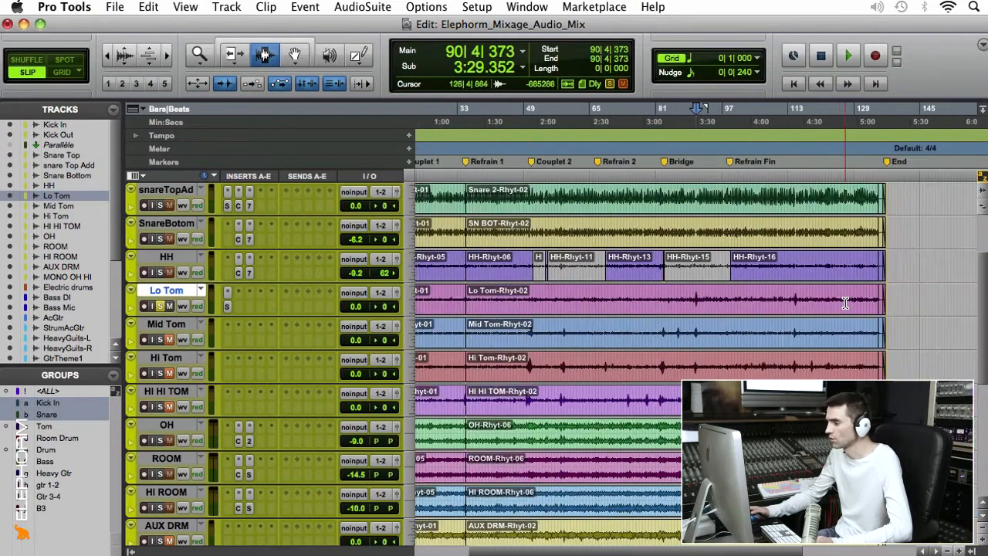
Place the playback start just before the Lo Tom hit at 90|4|679 and start playback.
{"action": "key", "text": "super+bracketright"}
{"action": "key", "text": "super+bracketright"}
{"action": "key", "text": "super+bracketright"}
{"action": "key", "text": "super+bracketright"}
{"action": "key", "text": "super+bracketright"}
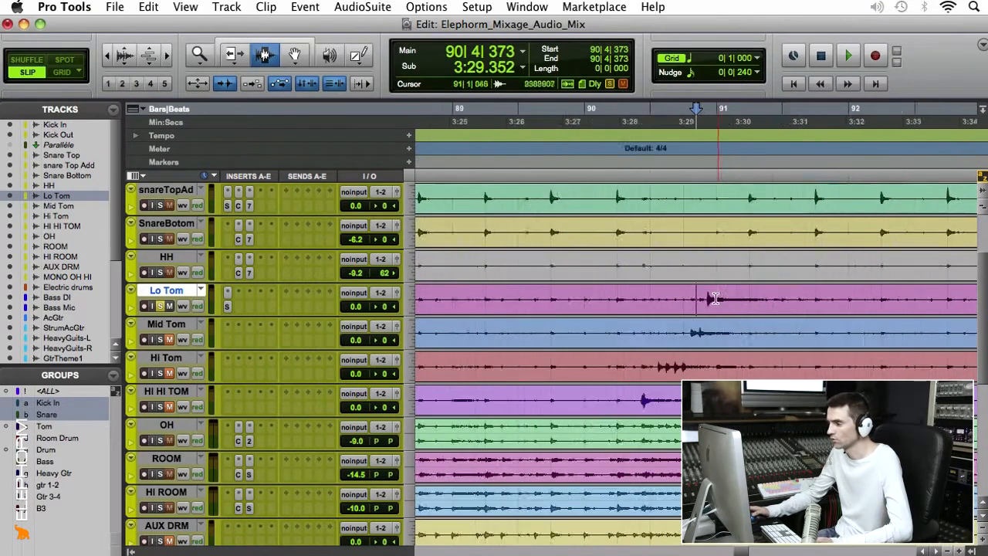
{"action": "left_click", "coordinate": [716, 299]}
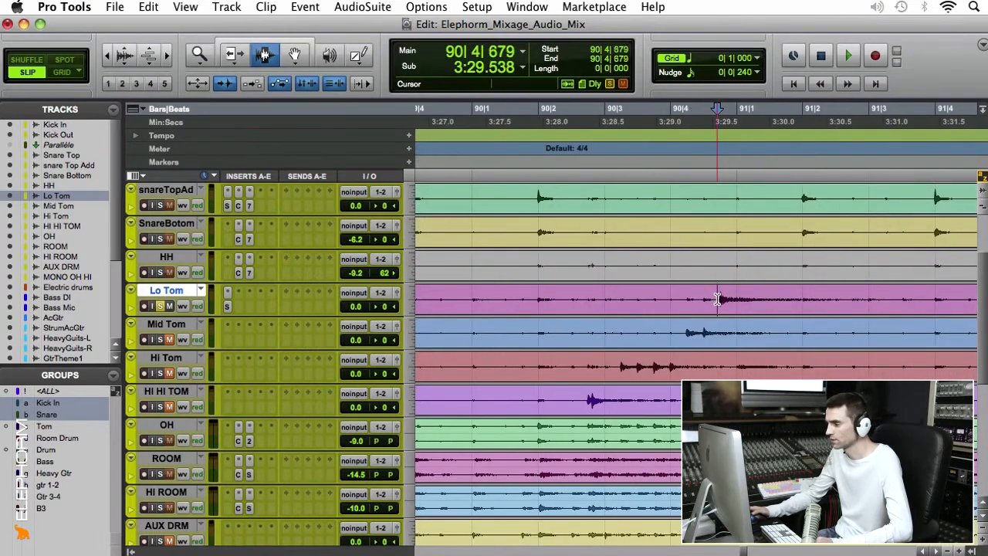
{"action": "key", "text": "space"}
Insert the Channel Strip (mono) EQ plug-in in the second insert slot of the Lo Tom track.
{"action": "left_click", "coordinate": [242, 295]}
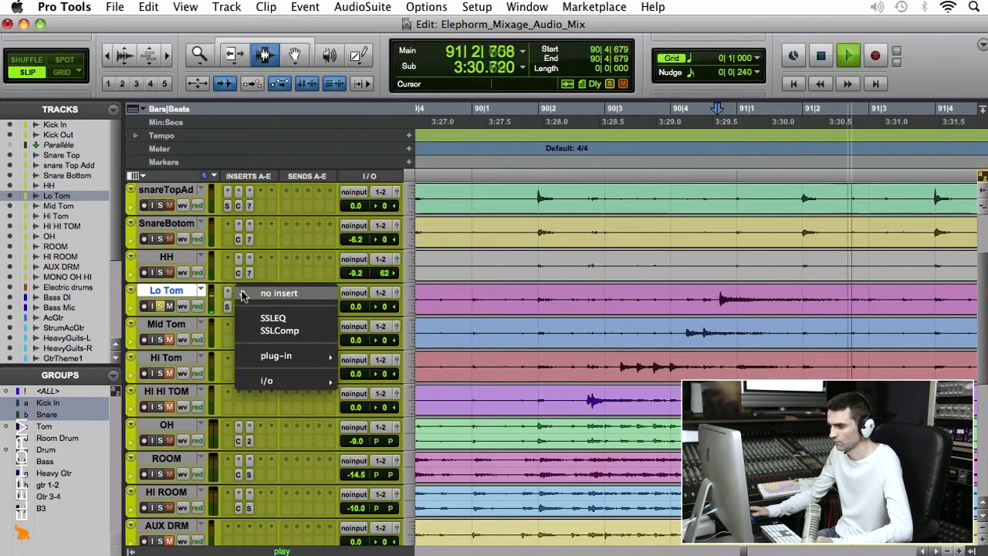
{"action": "mouse_move", "coordinate": [307, 358]}
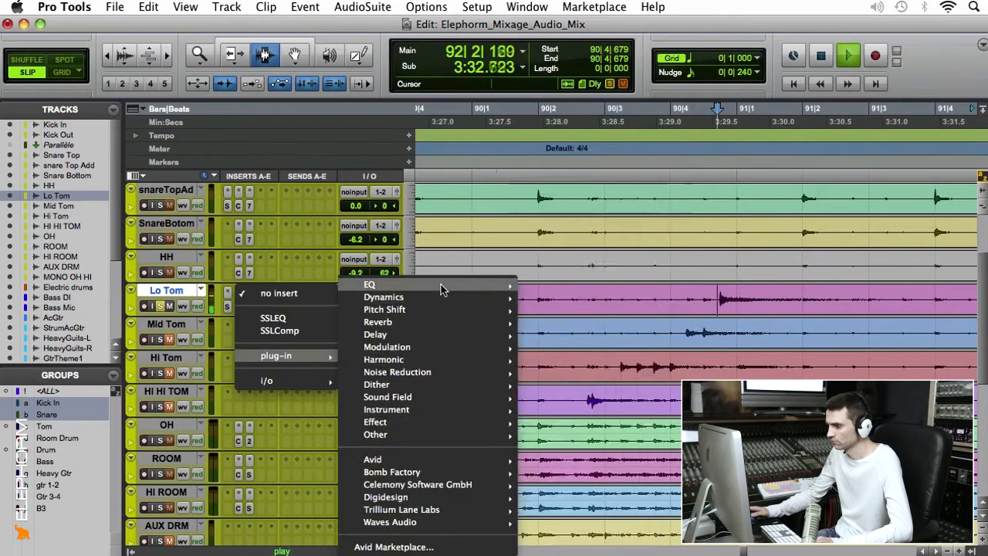
{"action": "mouse_move", "coordinate": [441, 284]}
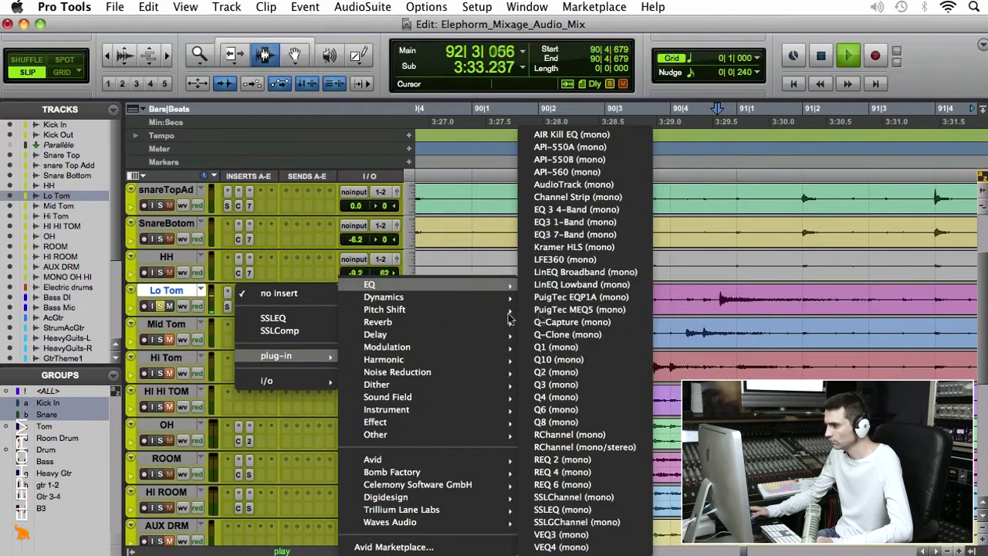
{"action": "left_click", "coordinate": [583, 200]}
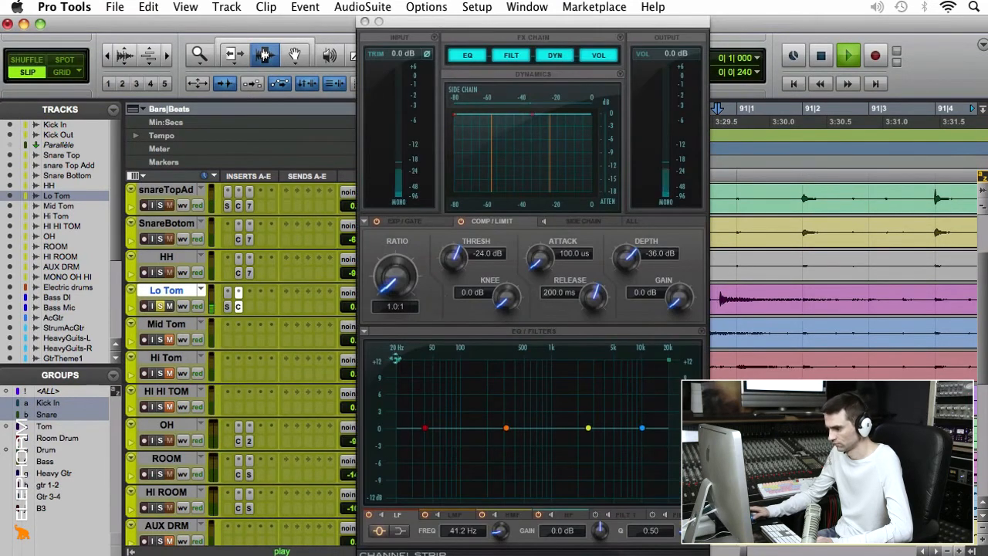
Raise the Channel Strip's high-pass filter on the Lo Tom and set its frequency to 100 Hz.
{"action": "left_click_drag", "start_coordinate": [396, 360], "coordinate": [460, 371]}
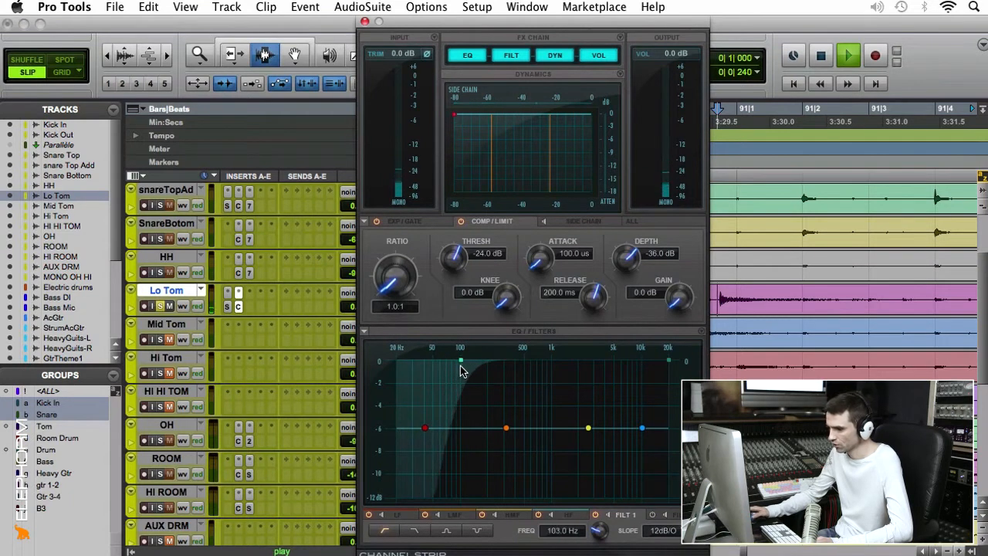
{"action": "left_click", "coordinate": [557, 531]}
{"action": "type", "text": "10"}
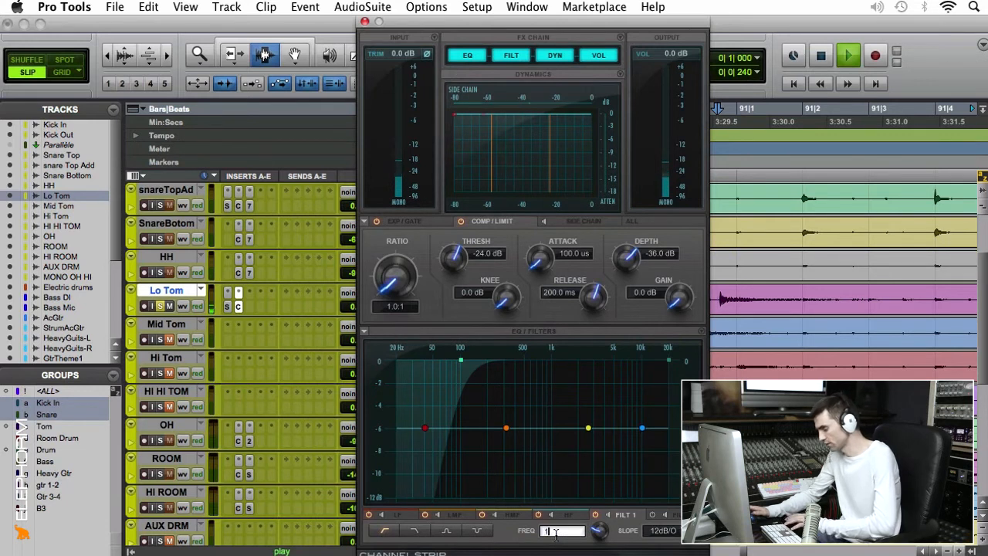
{"action": "type", "text": "0"}
{"action": "key", "text": "Return"}
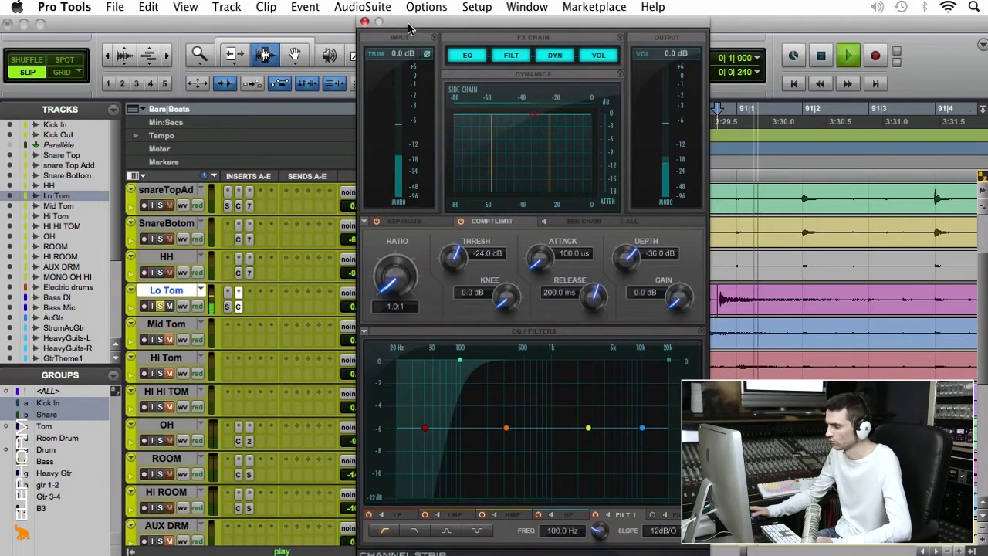
Compare the Lo Tom hit with the Channel Strip's filter section switched off and on during playback.
{"action": "key", "text": "space"}
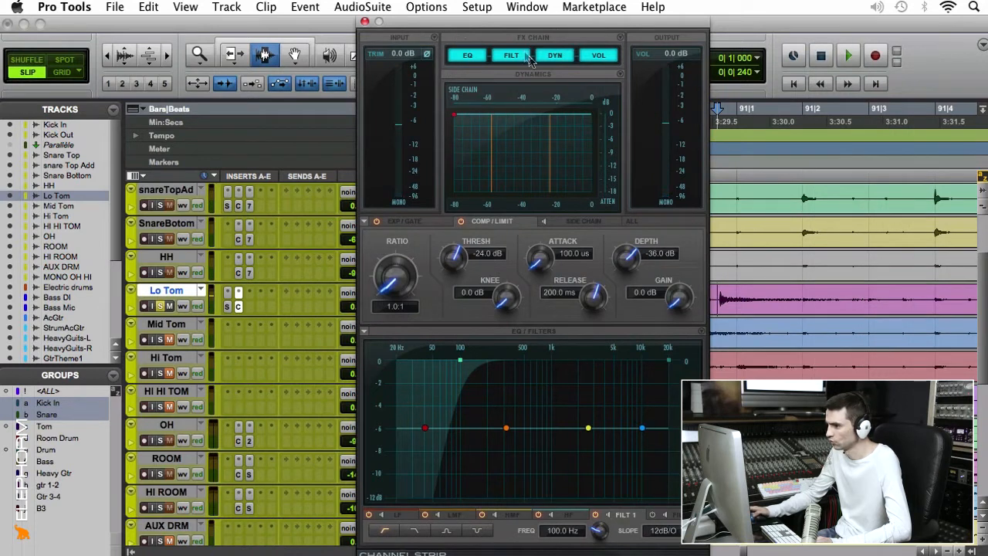
{"action": "key", "text": "space"}
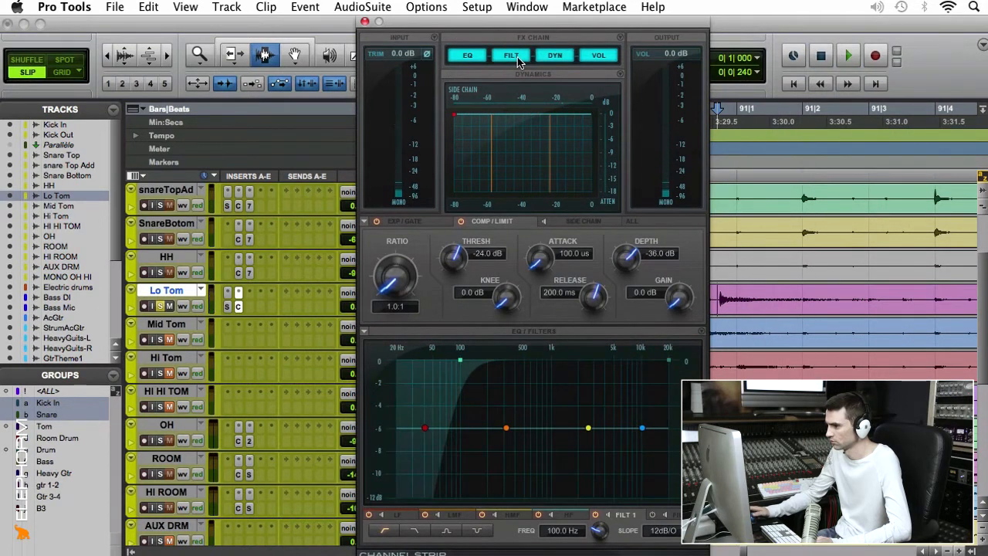
{"action": "left_click", "coordinate": [512, 56]}
{"action": "key", "text": "space"}
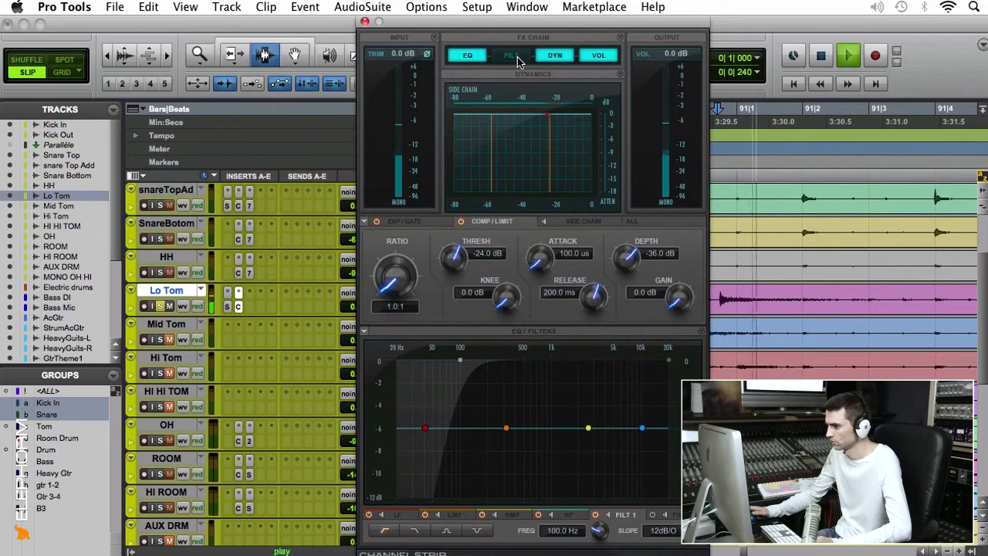
{"action": "left_click", "coordinate": [513, 55]}
{"action": "left_click", "coordinate": [516, 60]}
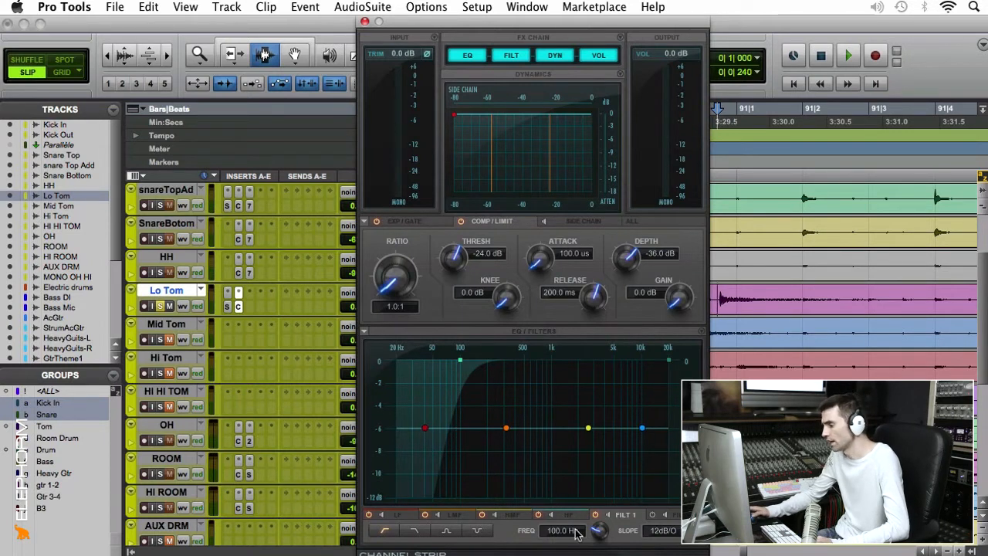
{"action": "key", "text": "space"}
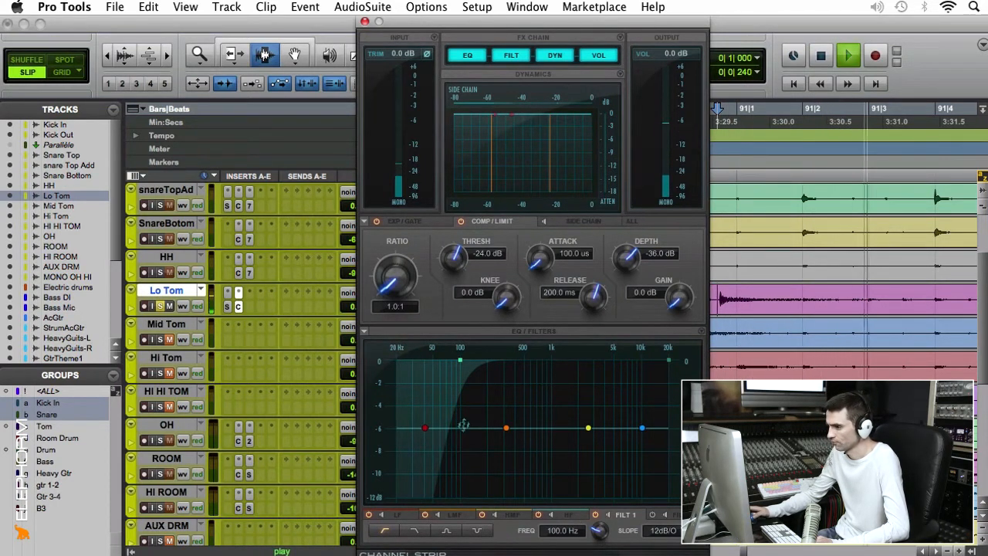
{"action": "key", "text": "space"}
Select the Lo Tom hit with its decay, from 90|4|713 to 91|3|920, and play the selection in a loop.
{"action": "left_click_drag", "start_coordinate": [718, 300], "coordinate": [936, 309]}
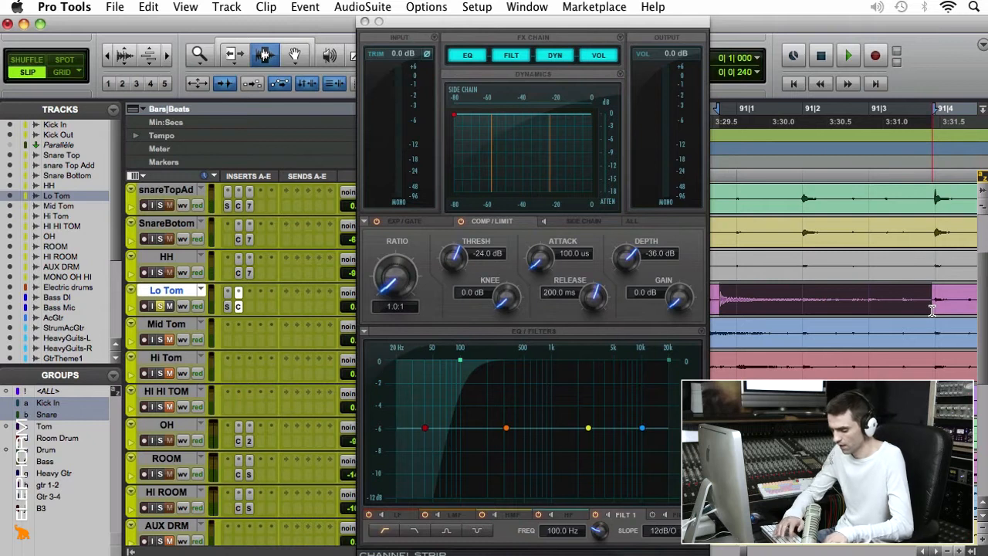
{"action": "key", "text": "space"}
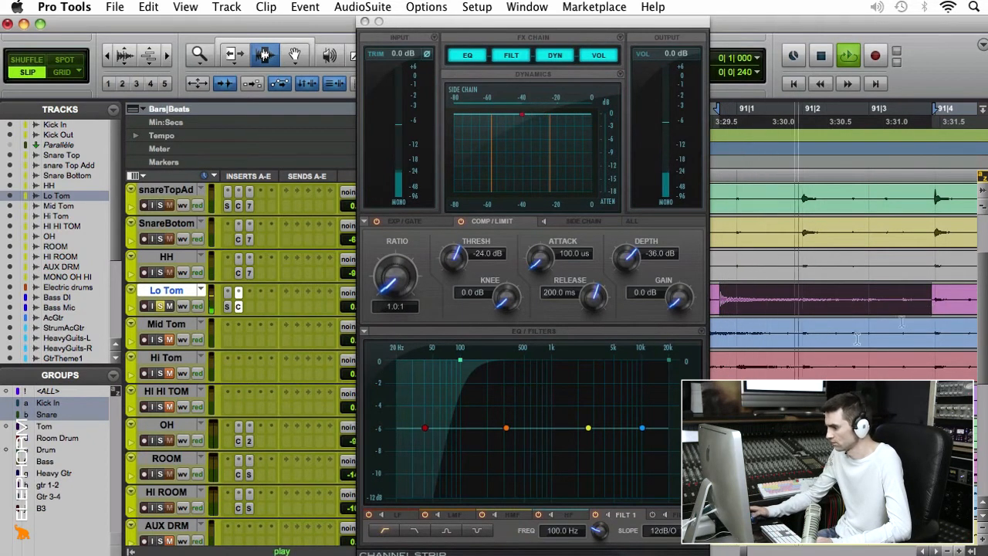
{"action": "key", "text": "space"}
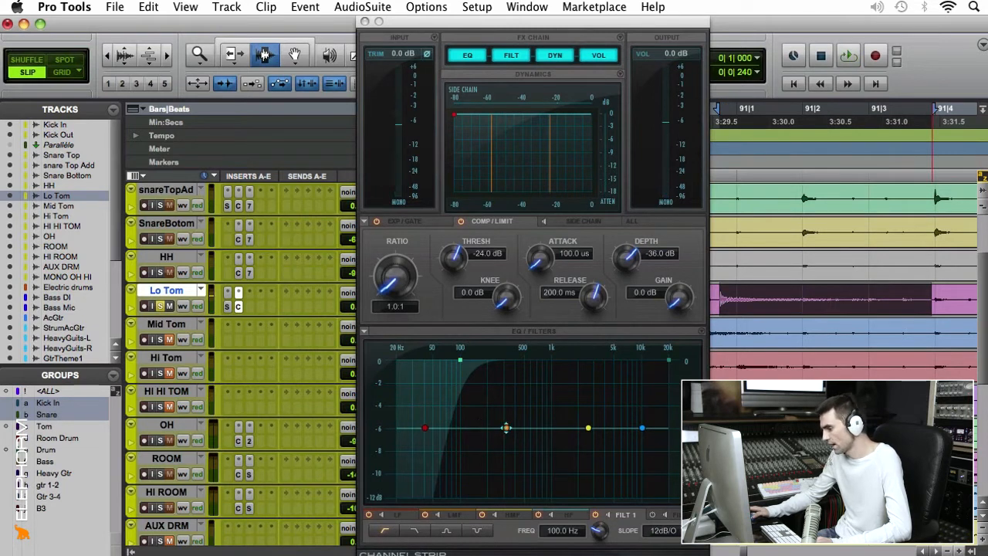
Cut the LMF band by 2.5 dB at about 905 Hz with a Q of 2.98 while the Lo Tom loops.
{"action": "left_click", "coordinate": [506, 427]}
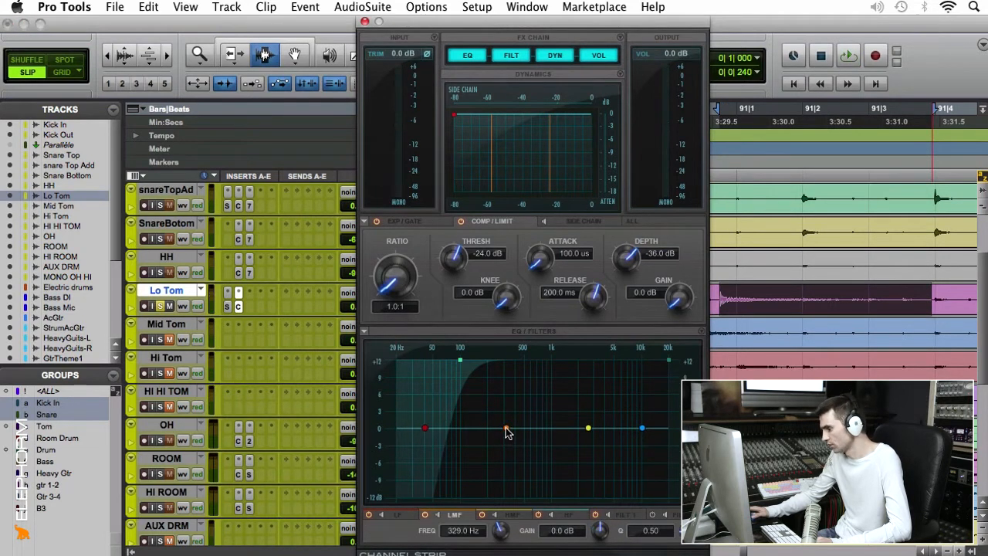
{"action": "key", "text": "space"}
{"action": "left_click_drag", "start_coordinate": [505, 429], "coordinate": [545, 442]}
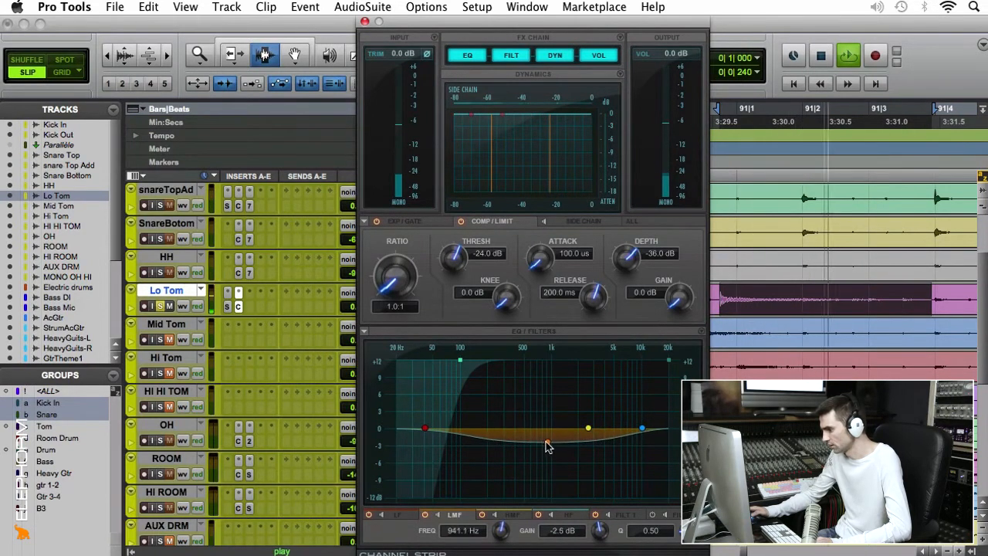
{"action": "left_click_drag", "start_coordinate": [689, 531], "coordinate": [683, 438]}
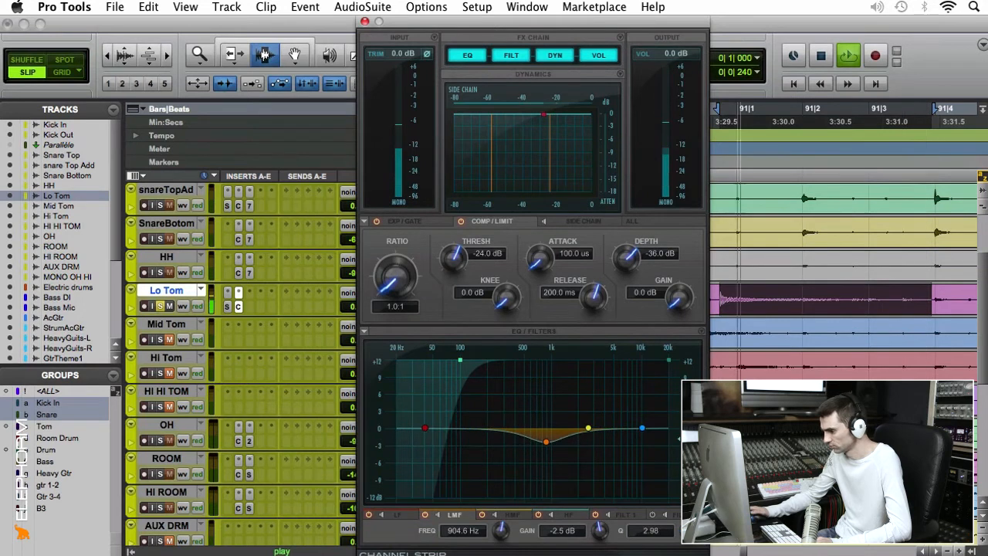
Audition the LMF band in isolation to move it to 727.5 Hz, and set its gain to -1.6 dB.
{"action": "left_click", "coordinate": [437, 515]}
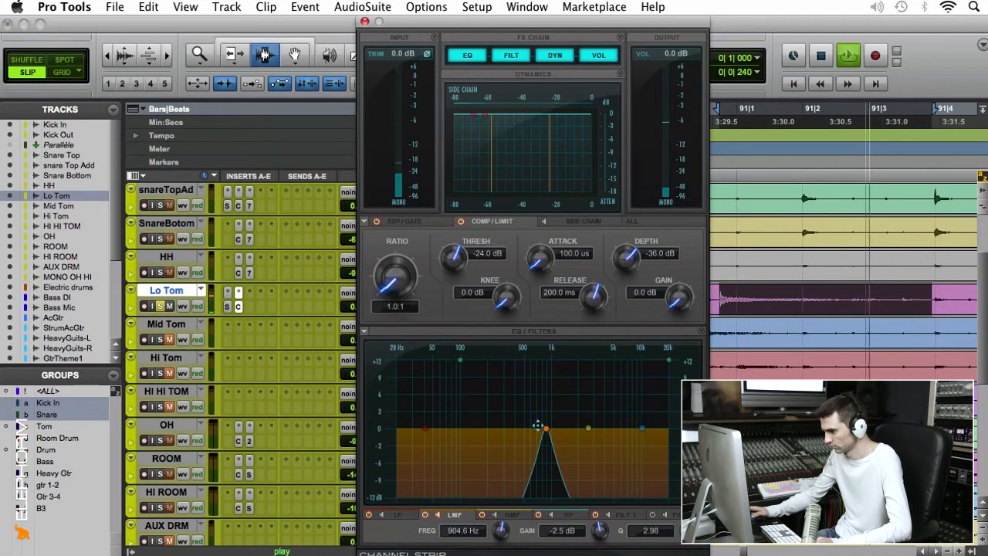
{"action": "left_click_drag", "start_coordinate": [545, 429], "coordinate": [537, 428]}
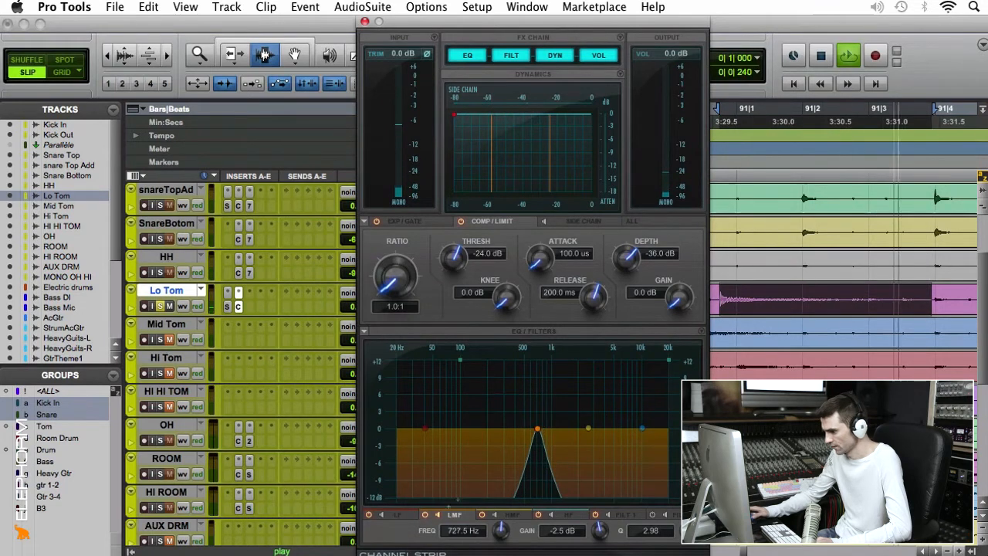
{"action": "left_click", "coordinate": [438, 516]}
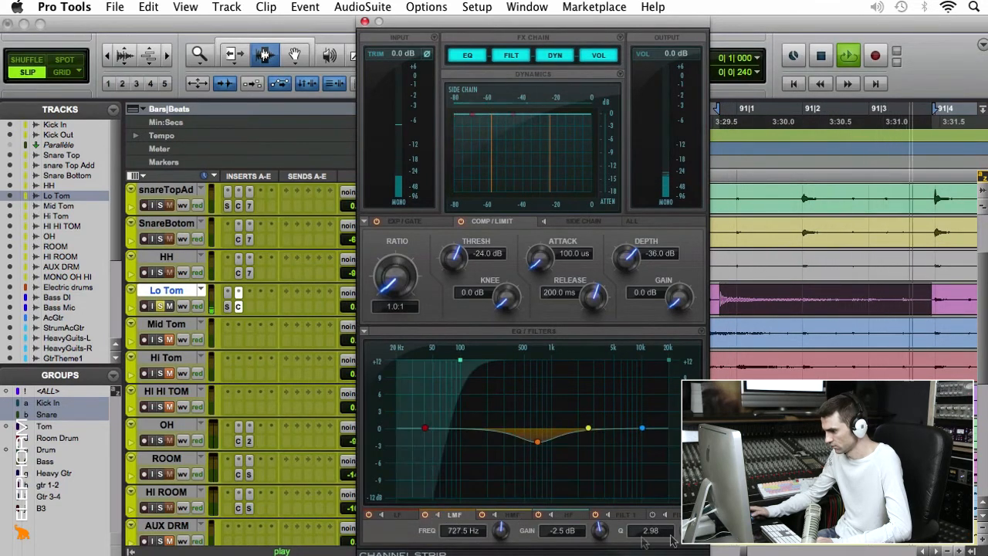
{"action": "left_click_drag", "start_coordinate": [595, 531], "coordinate": [600, 529]}
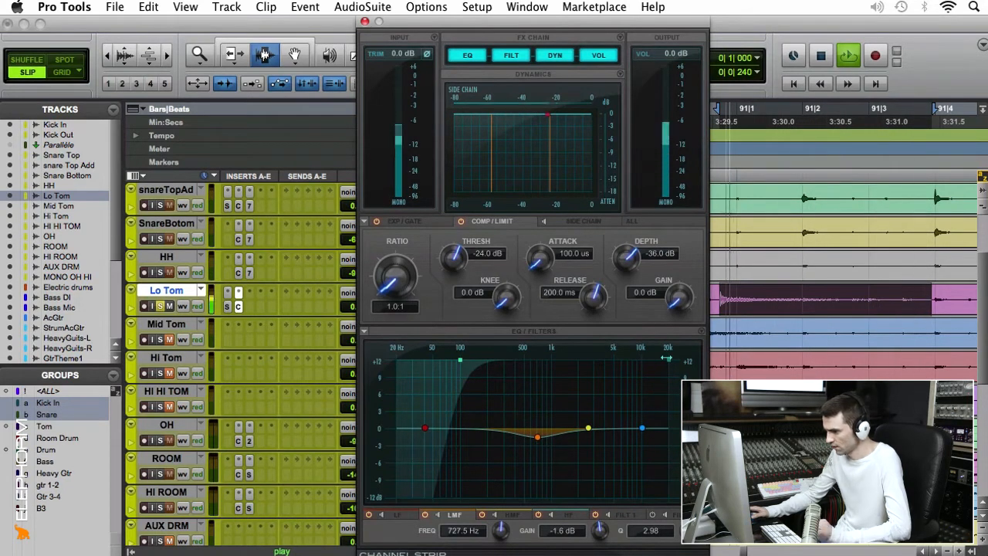
Lower the Channel Strip's high-cut filter from 20 kHz and close the plug-in window.
{"action": "left_click_drag", "start_coordinate": [666, 358], "coordinate": [646, 363]}
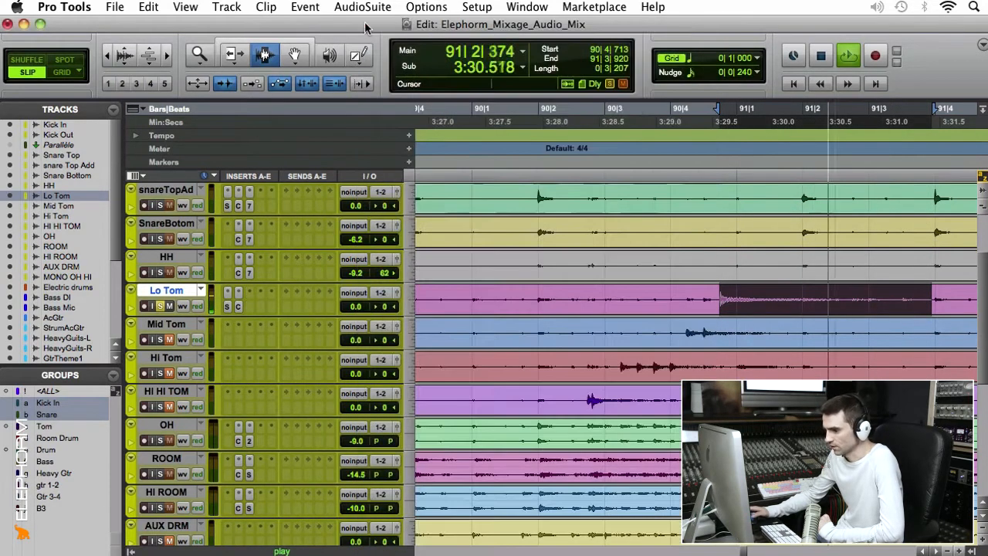
{"action": "left_click", "coordinate": [365, 22]}
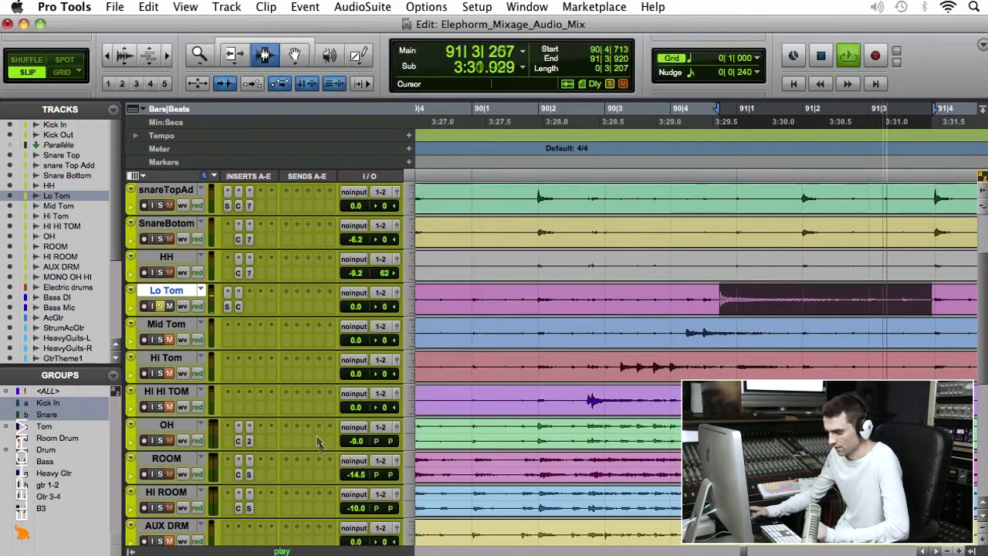
Insert the CLA-76 (mono) compressor in the Lo Tom's third insert slot and switch its analog setting off.
{"action": "left_click", "coordinate": [250, 296]}
{"action": "mouse_move", "coordinate": [301, 359]}
{"action": "mouse_move", "coordinate": [438, 312]}
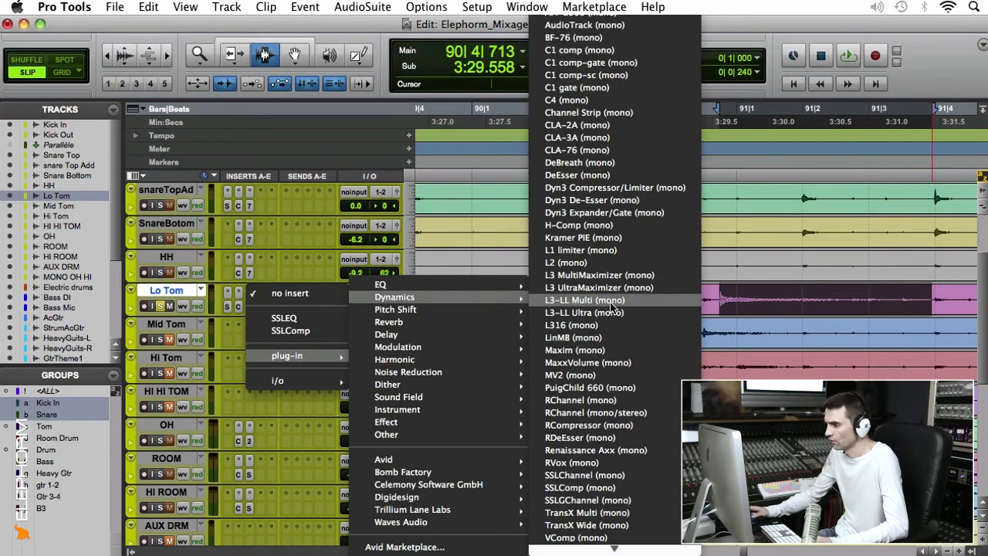
{"action": "left_click", "coordinate": [591, 152]}
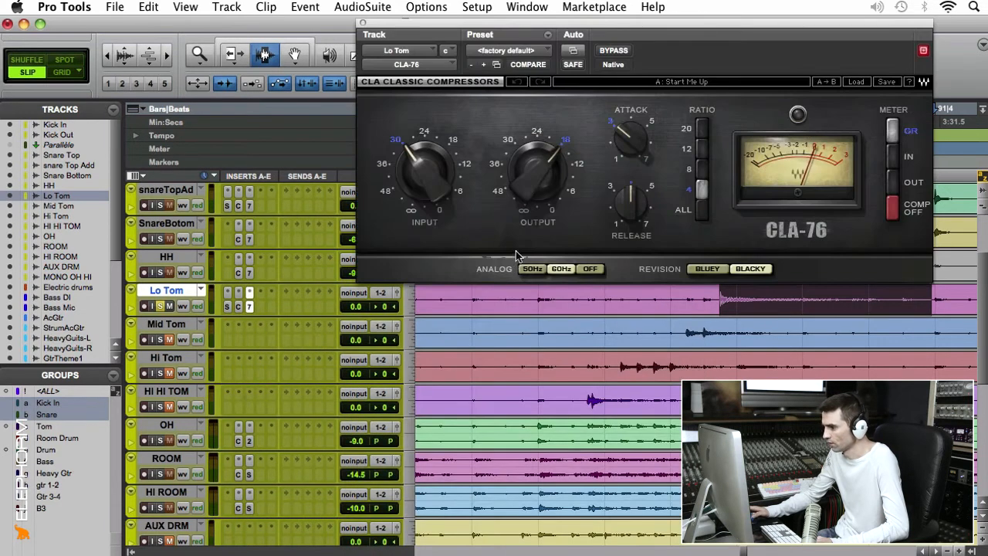
{"action": "left_click", "coordinate": [588, 268]}
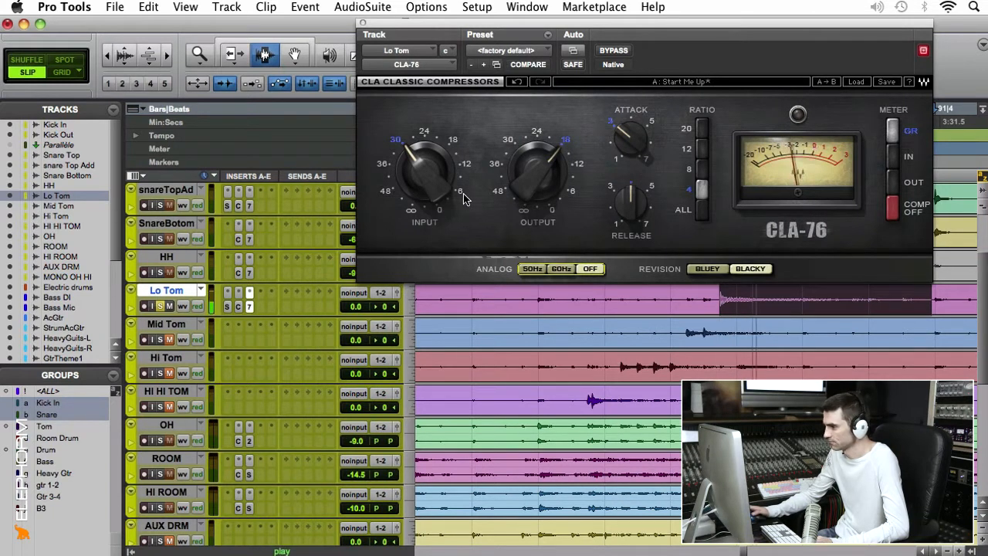
Set the Lo Tom's CLA-76 release to 1, attack to 5 and input to 24, then stop playback and close the compressor.
{"action": "left_click_drag", "start_coordinate": [634, 214], "coordinate": [634, 174]}
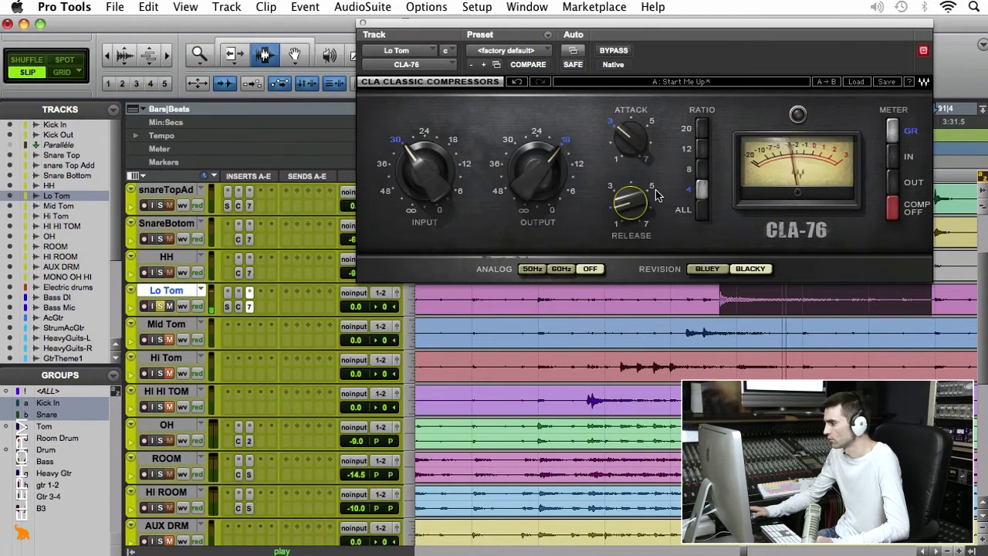
{"action": "left_click_drag", "start_coordinate": [627, 206], "coordinate": [626, 224]}
{"action": "left_click_drag", "start_coordinate": [629, 139], "coordinate": [629, 116]}
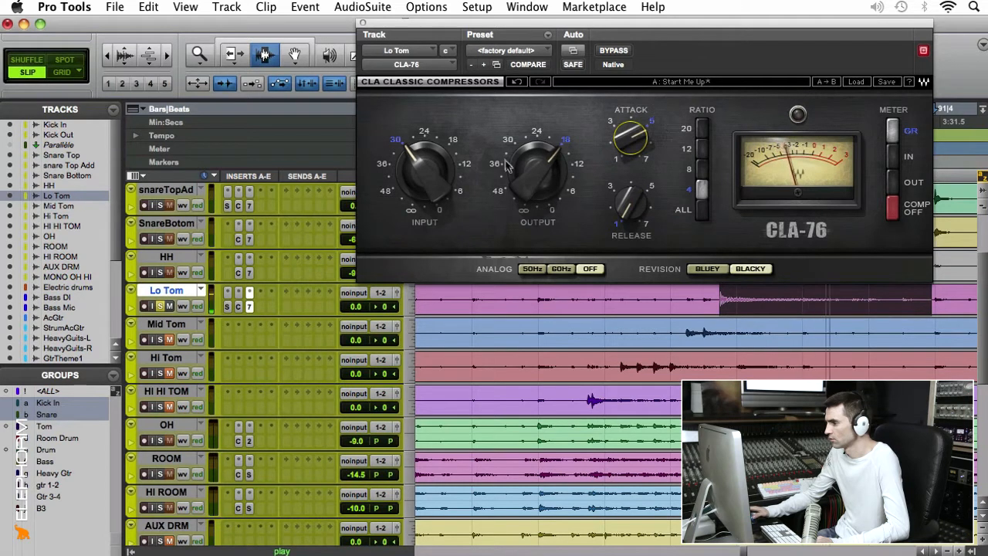
{"action": "mouse_move", "coordinate": [425, 171]}
{"action": "left_click_drag", "start_coordinate": [425, 171], "coordinate": [425, 159]}
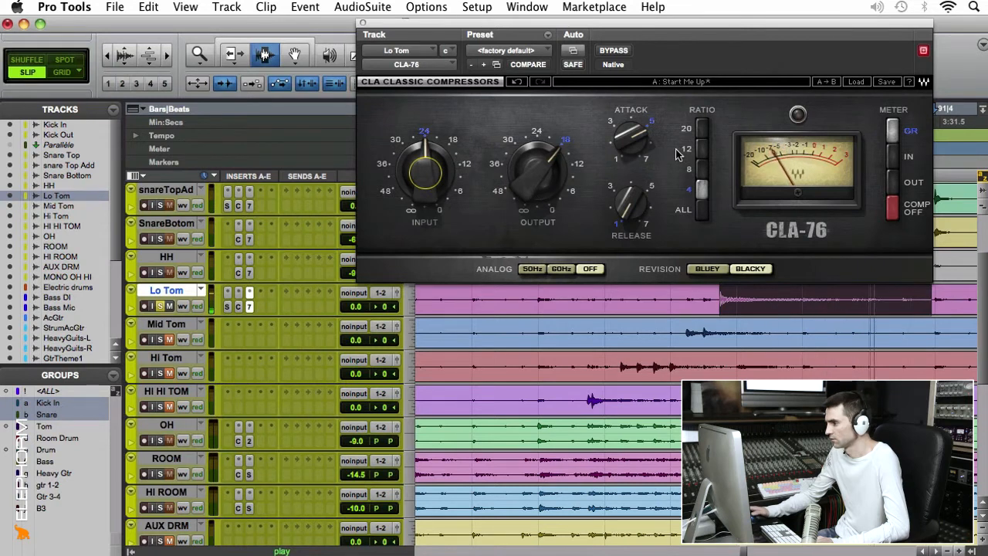
{"action": "left_click", "coordinate": [363, 24]}
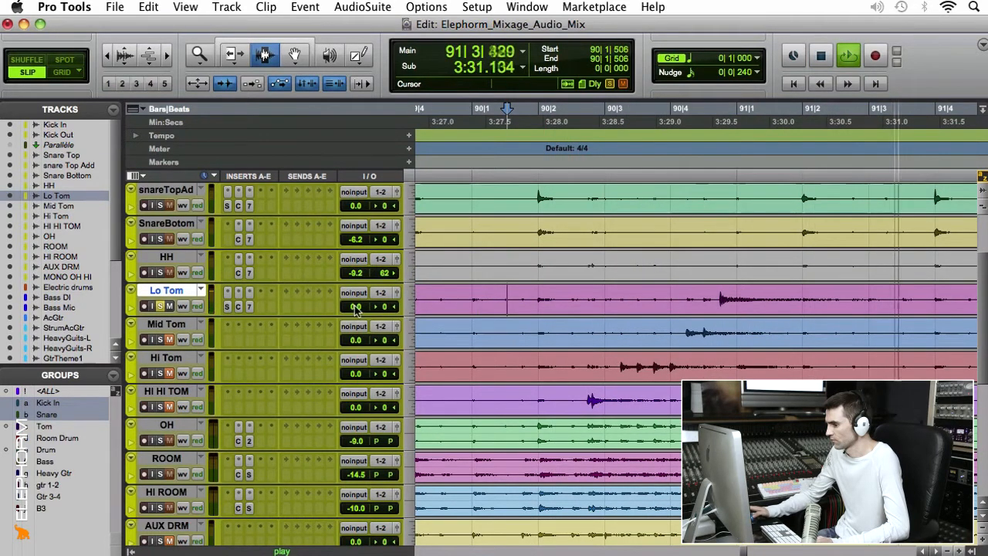
{"action": "key", "text": "space"}
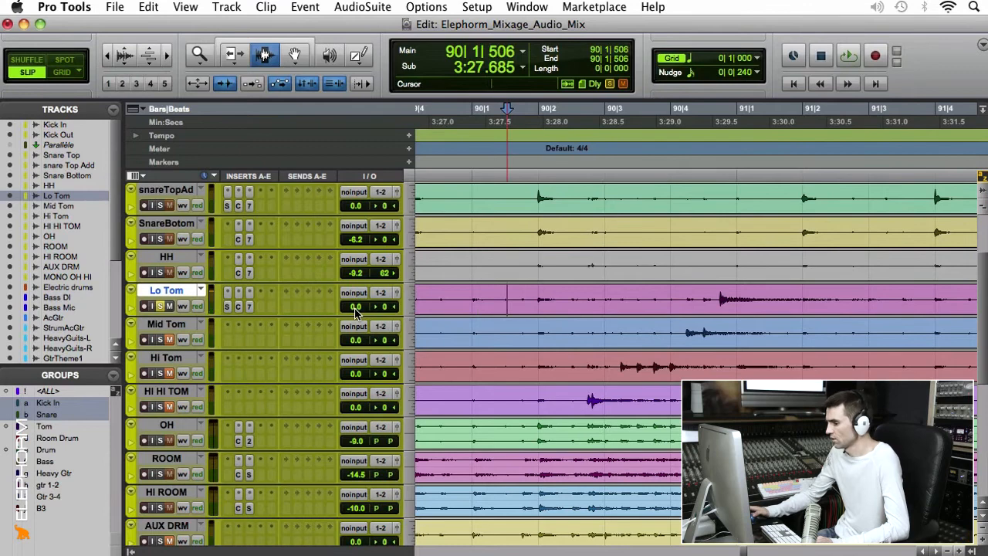
Reopen the Lo Tom's CLA-76 during playback, compare the 4 and 12 ratios, and keep the ratio at 12.
{"action": "left_click", "coordinate": [250, 305]}
{"action": "key", "text": "space"}
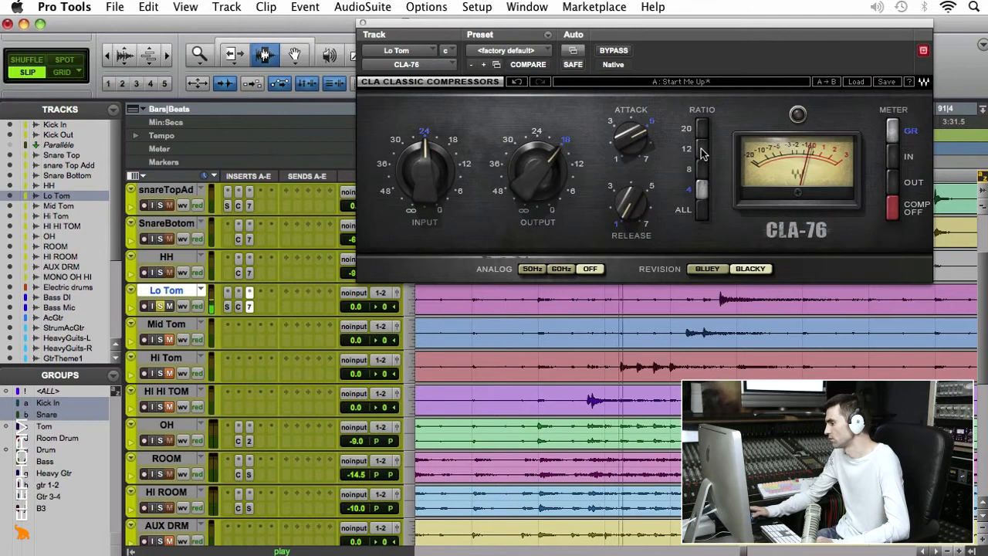
{"action": "left_click", "coordinate": [700, 150]}
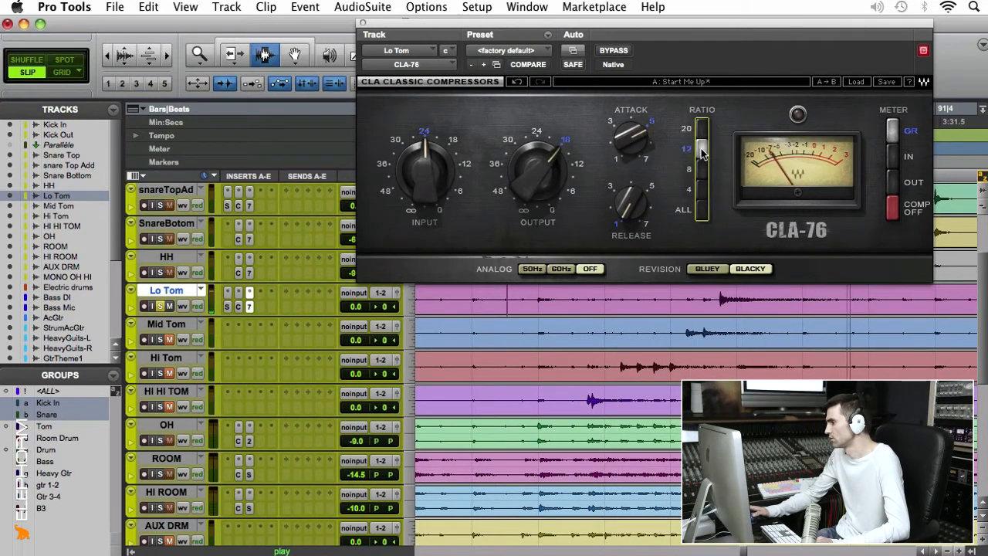
{"action": "left_click", "coordinate": [702, 190]}
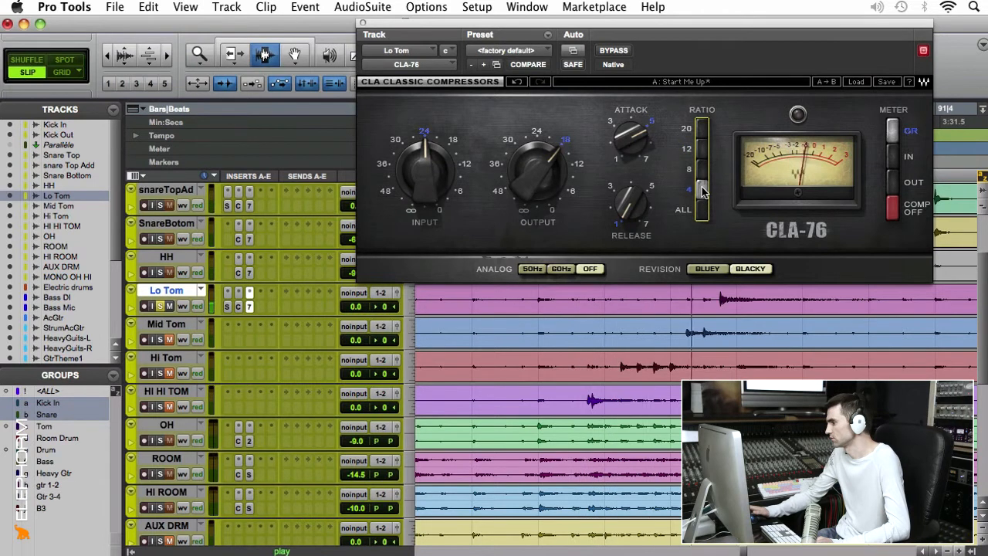
{"action": "left_click", "coordinate": [702, 149]}
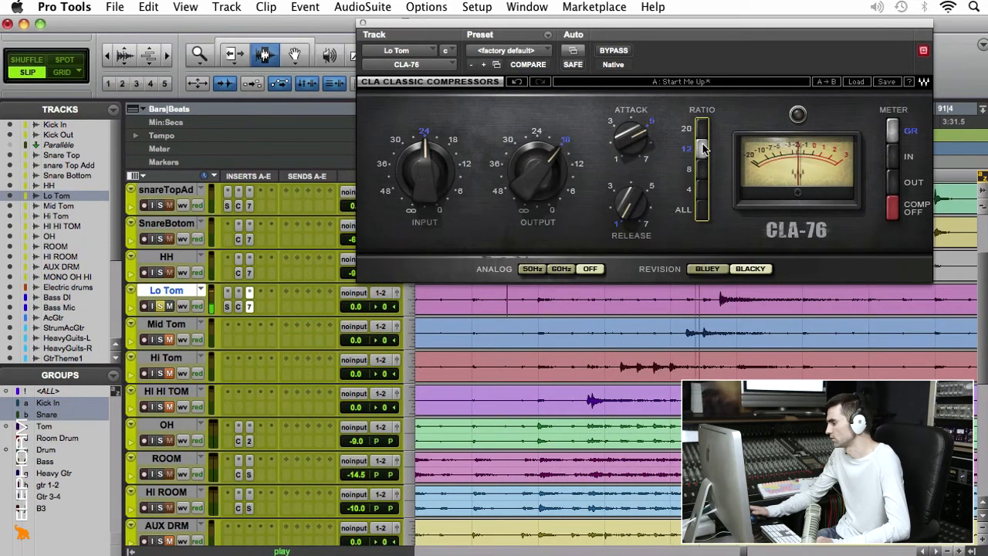
Audition the CLA-76's Bluey revision, return to Blacky, and close the compressor with playback stopped.
{"action": "left_click", "coordinate": [707, 270]}
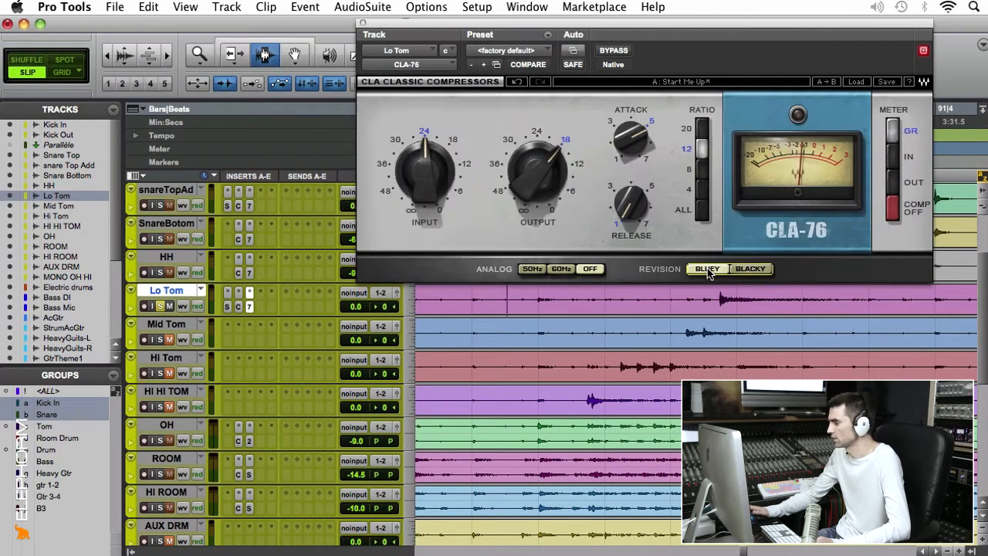
{"action": "left_click", "coordinate": [750, 269]}
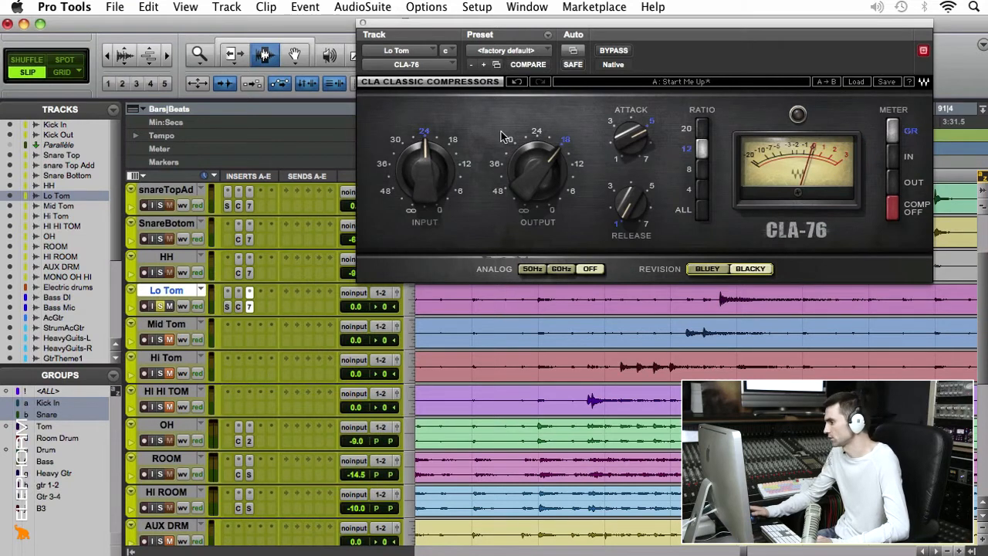
{"action": "left_click", "coordinate": [364, 24]}
{"action": "key", "text": "space"}
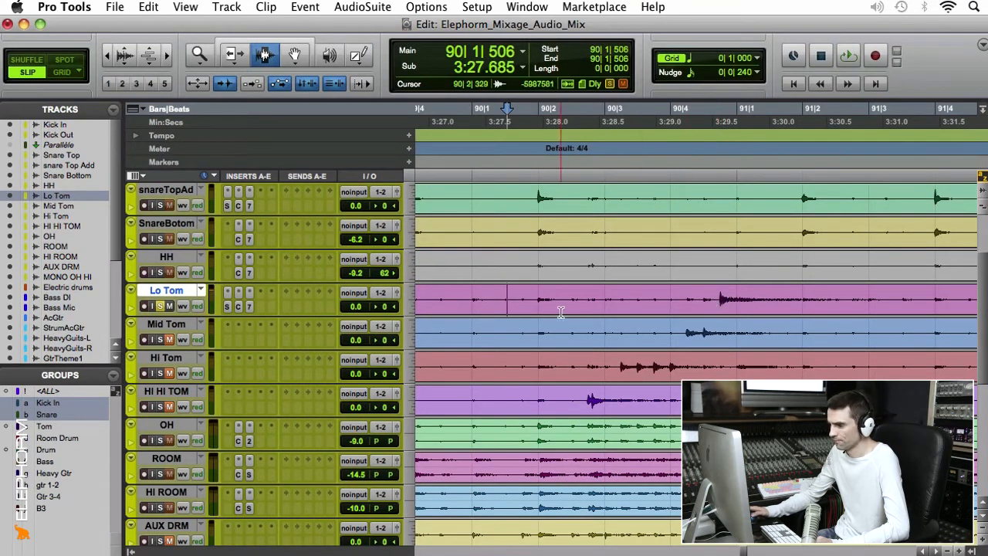
Pan the Lo Tom 68 to the left and listen to the result.
{"action": "left_click", "coordinate": [388, 308]}
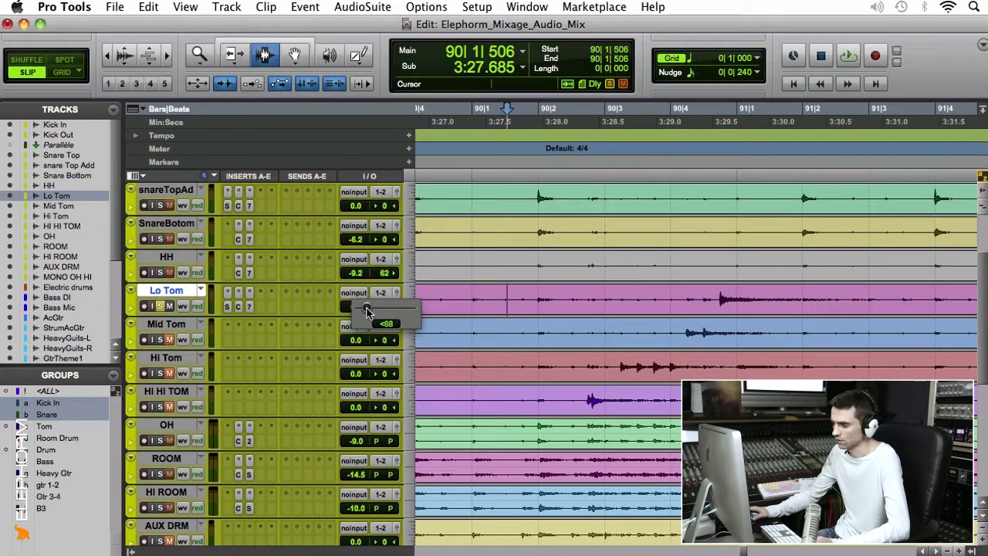
{"action": "left_click_drag", "start_coordinate": [366, 310], "coordinate": [366, 310]}
{"action": "key", "text": "space"}
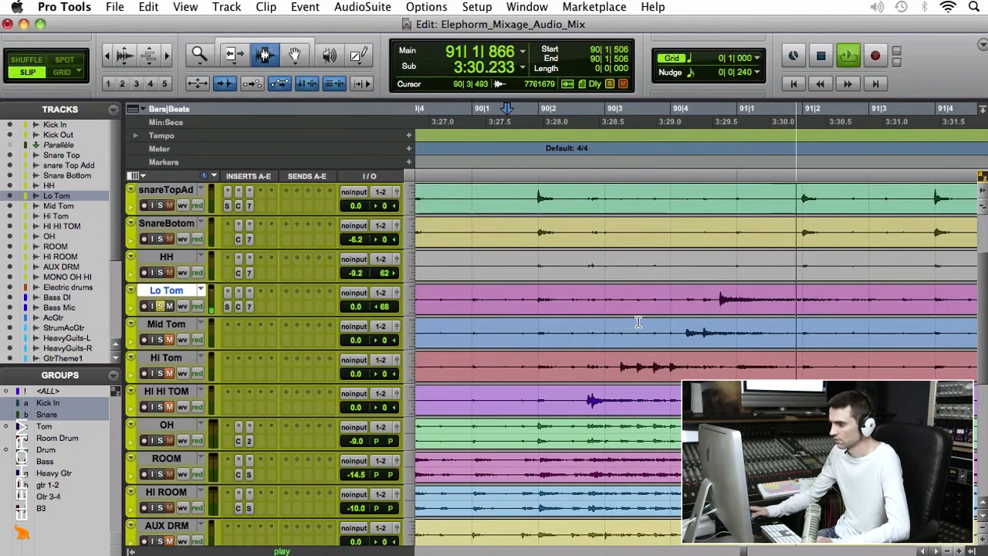
{"action": "key", "text": "space"}
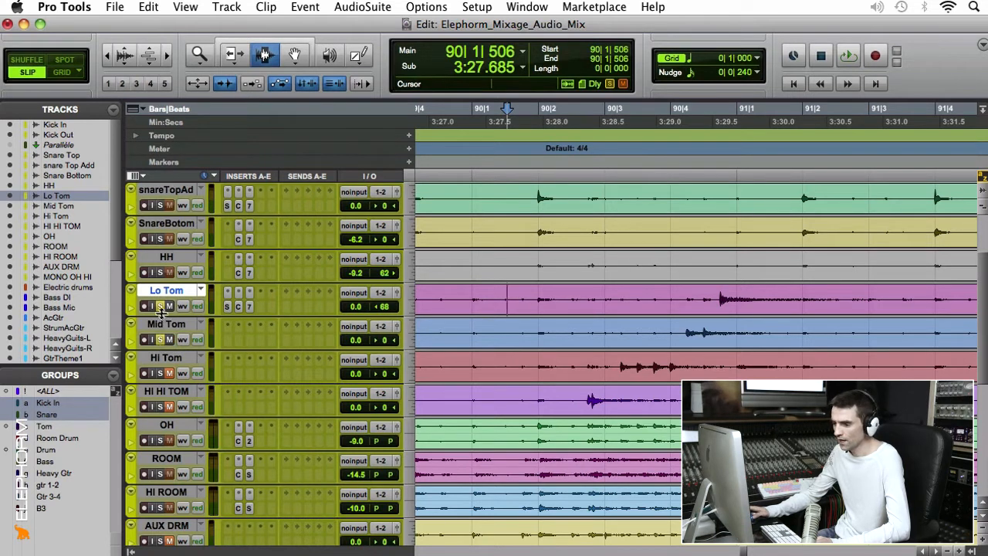
Solo only the Mid Tom, copy the SSLChannel into its first insert slot, and audition the track.
{"action": "key", "text": "space"}
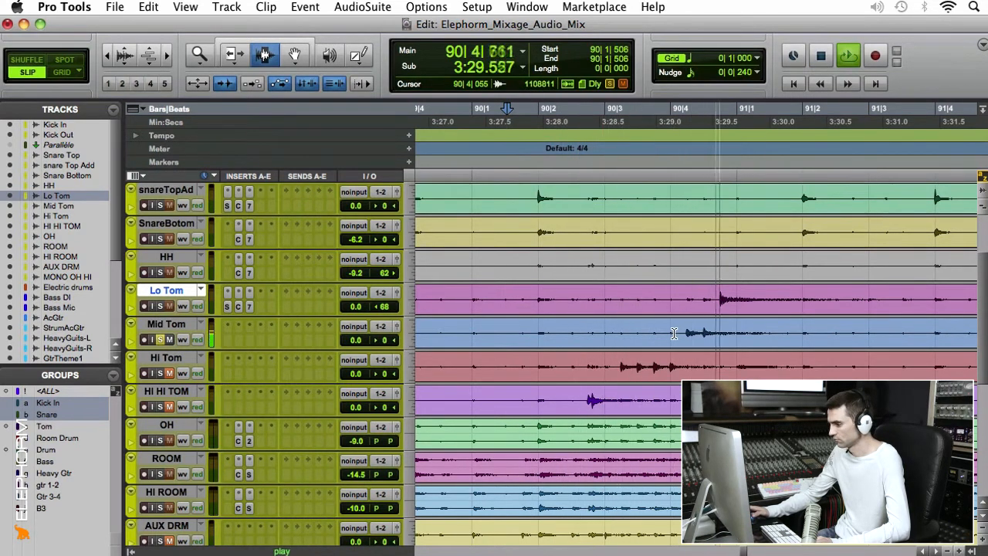
{"action": "key", "text": "space"}
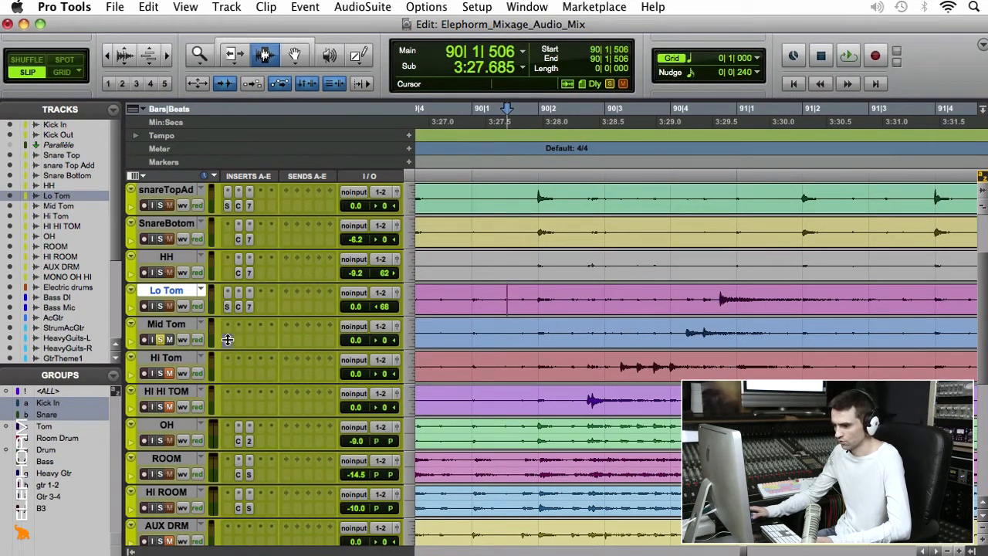
{"action": "key", "text": "space"}
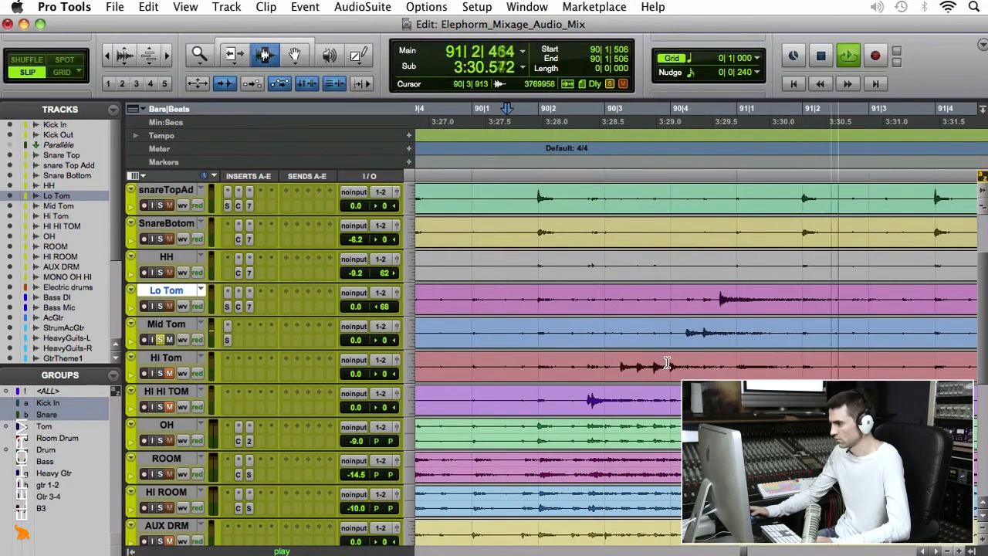
{"action": "key", "text": "space"}
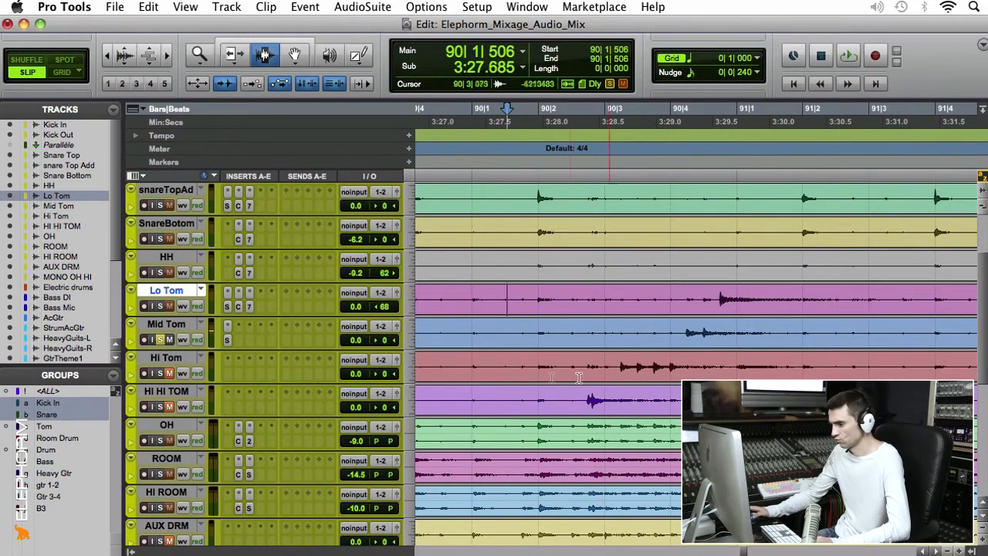
Adjust the expander release of the Mid Tom's SSLChannel gate during playback and close the plug-in.
{"action": "left_click", "coordinate": [227, 341]}
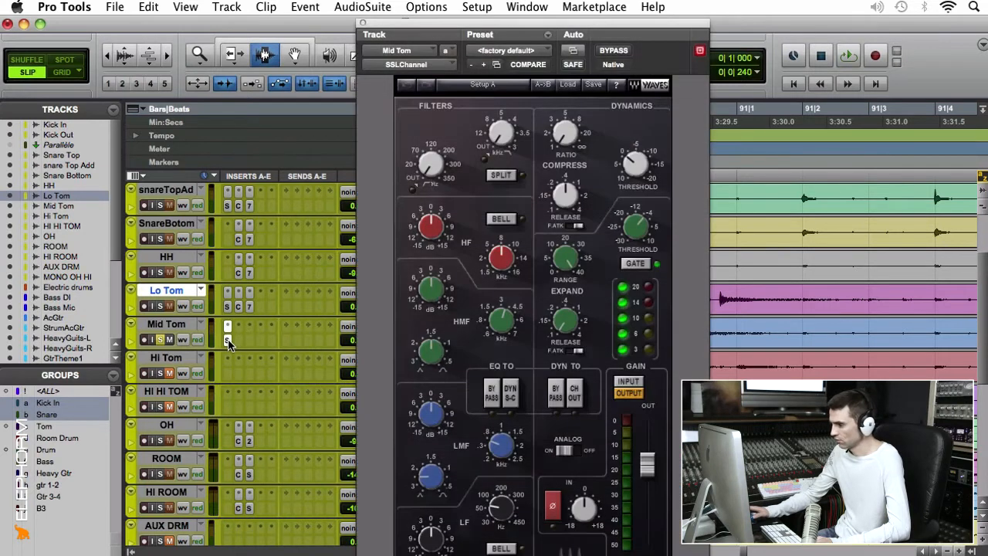
{"action": "key", "text": "space"}
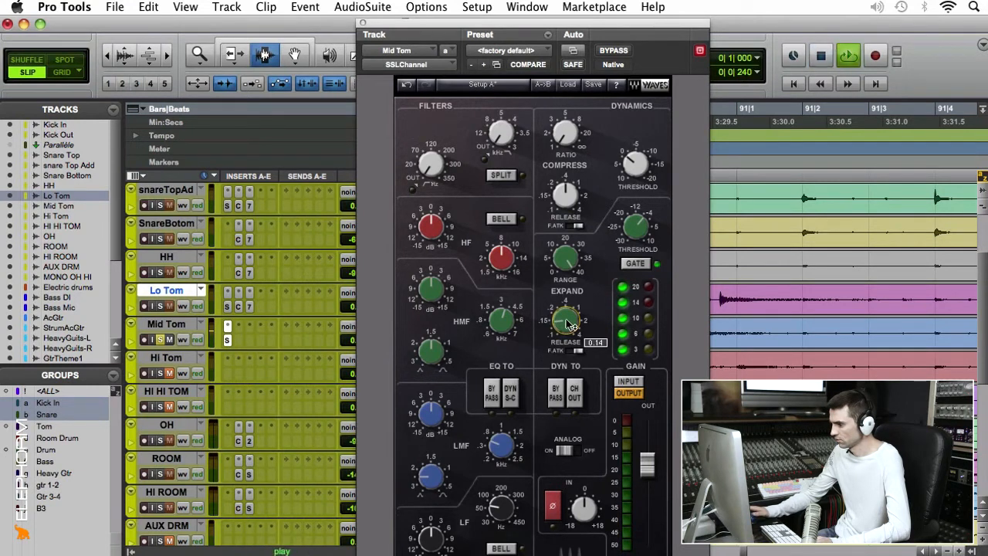
{"action": "left_click_drag", "start_coordinate": [568, 324], "coordinate": [571, 324]}
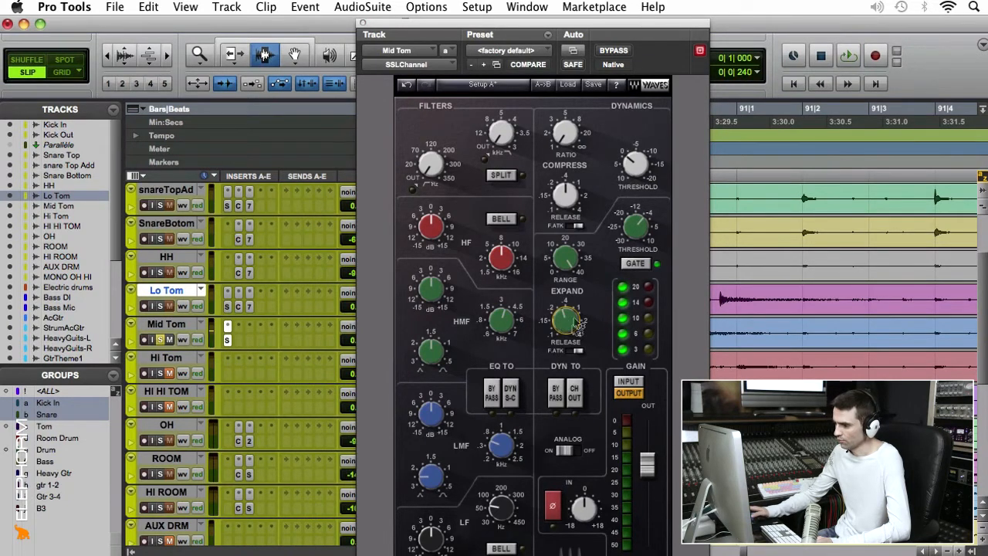
{"action": "left_click", "coordinate": [363, 23]}
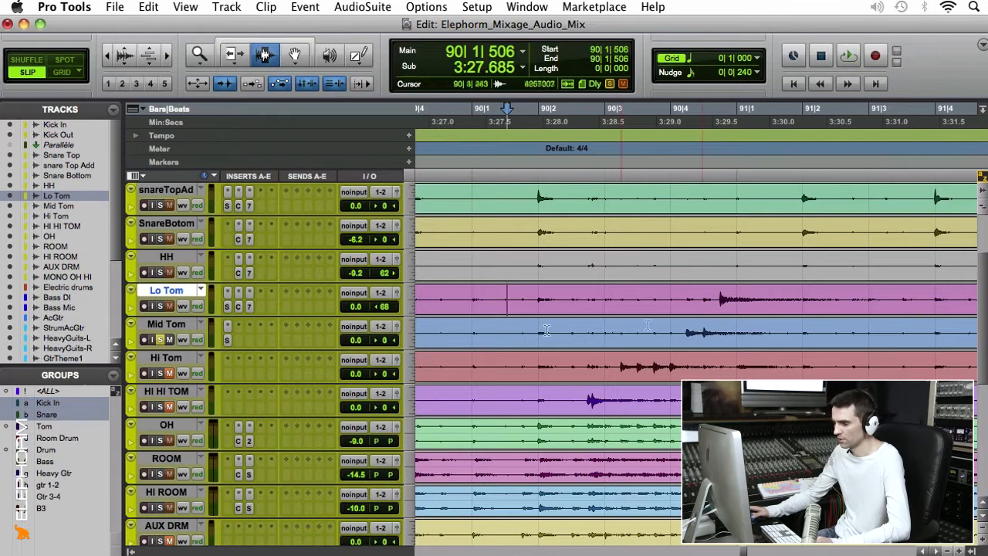
Insert the Channel Strip (mono) EQ in the Mid Tom's second insert slot and move its window clear of the waveforms.
{"action": "left_click", "coordinate": [237, 330]}
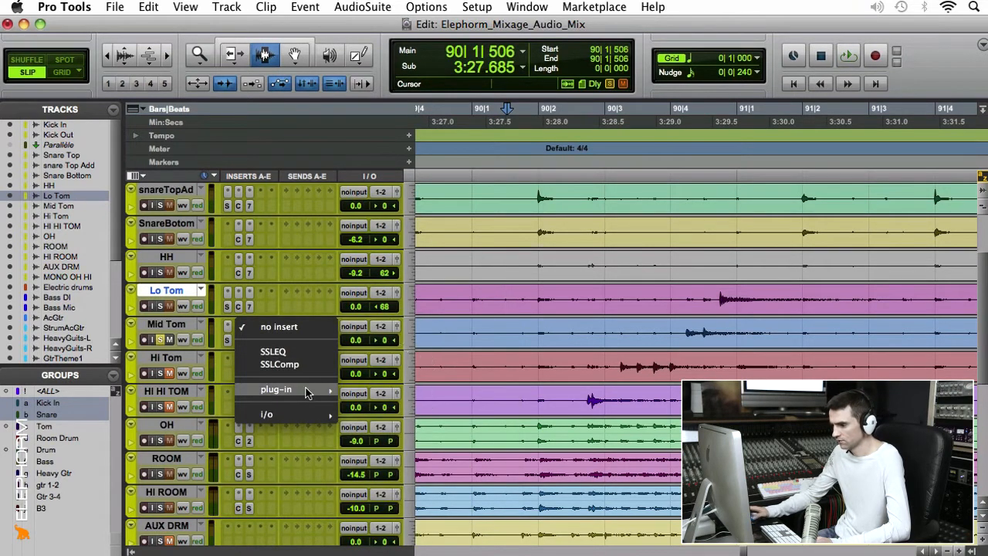
{"action": "mouse_move", "coordinate": [308, 389]}
{"action": "mouse_move", "coordinate": [470, 290]}
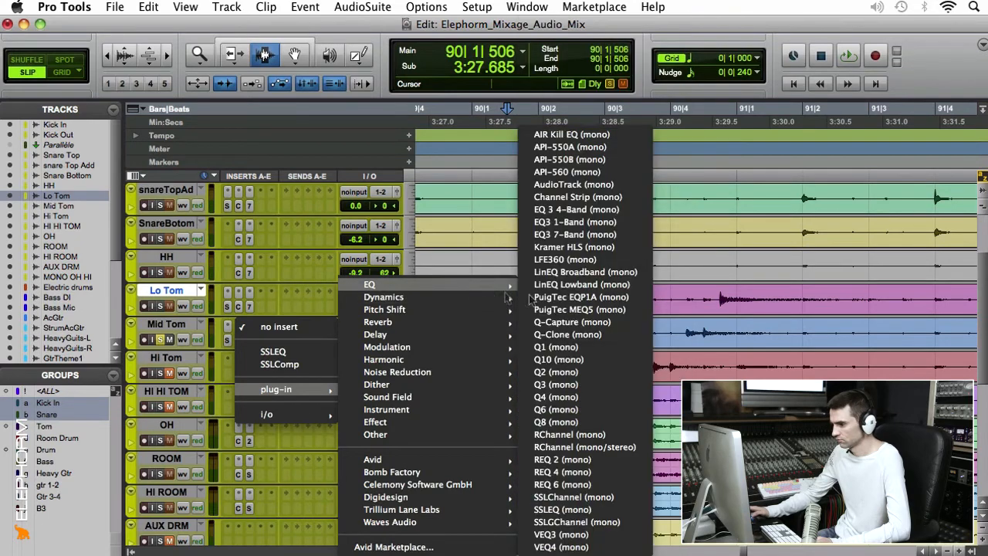
{"action": "left_click", "coordinate": [568, 197]}
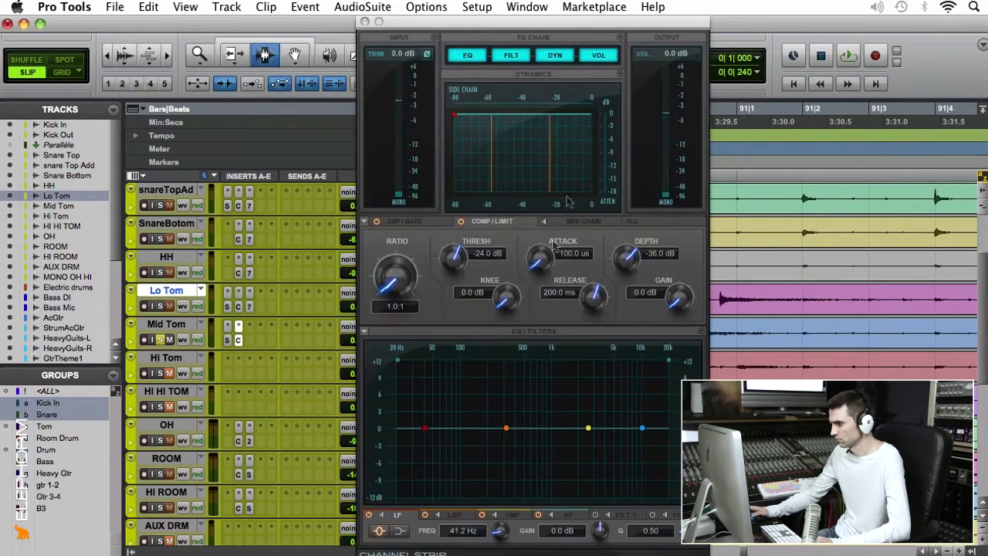
{"action": "left_click_drag", "start_coordinate": [513, 27], "coordinate": [282, 27]}
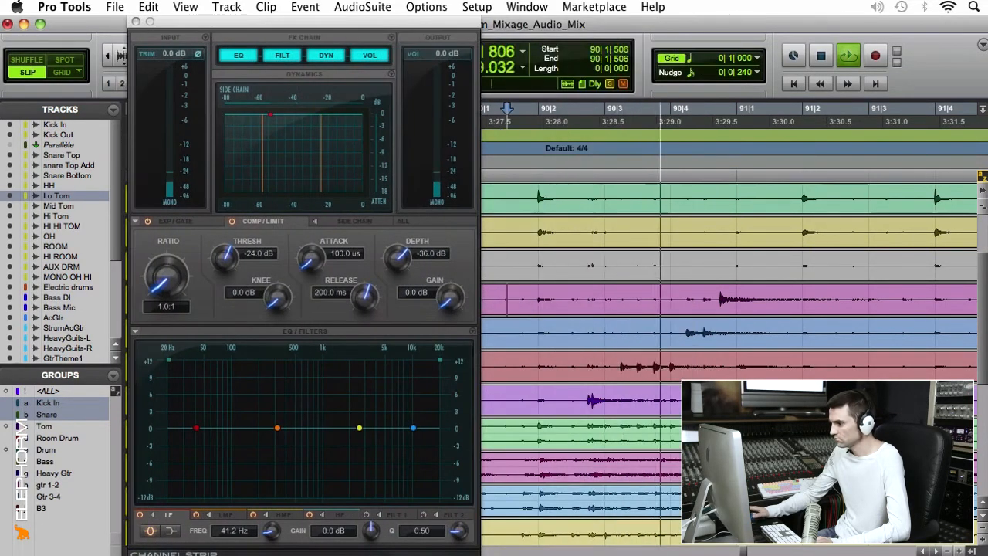
Enable the Channel Strip's low-cut filter on the Mid Tom, set it to 115 Hz, and audition the track.
{"action": "left_click_drag", "start_coordinate": [168, 360], "coordinate": [247, 376]}
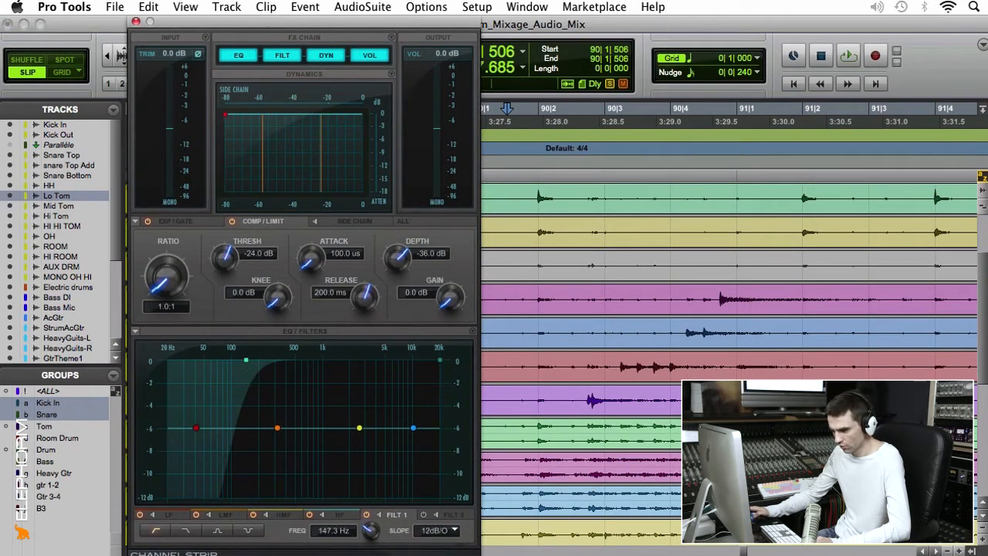
{"action": "left_click", "coordinate": [332, 531]}
{"action": "type", "text": "1"}
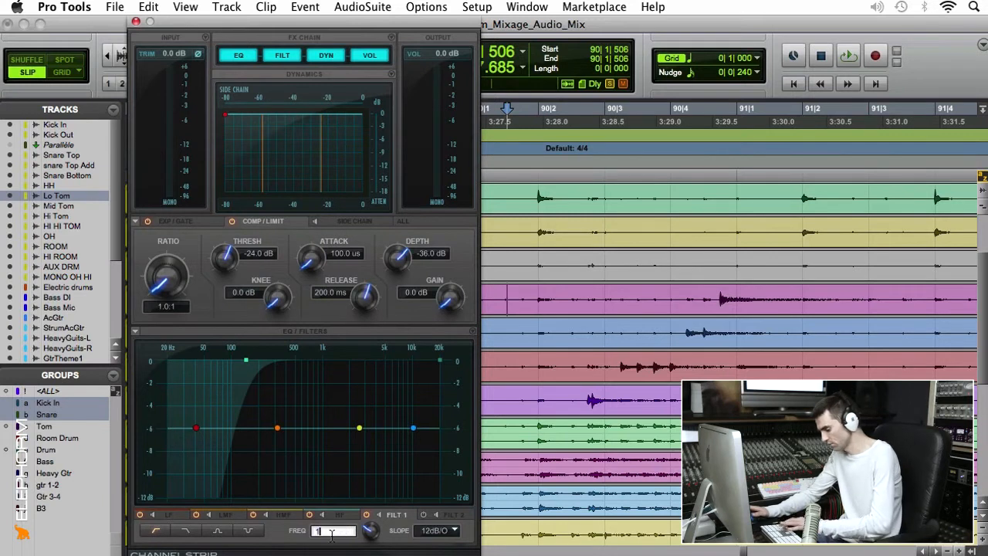
{"action": "type", "text": "15"}
{"action": "key", "text": "Return"}
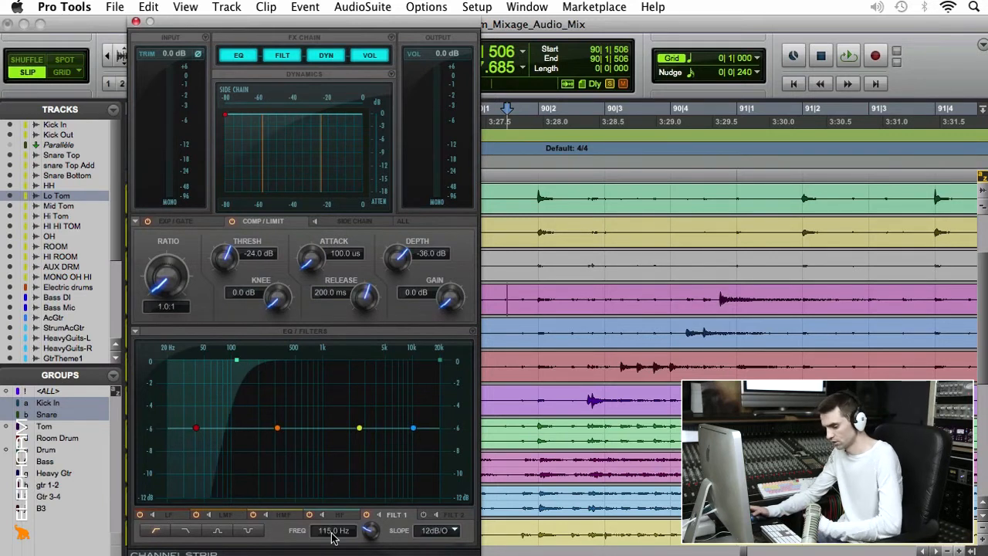
{"action": "key", "text": "space"}
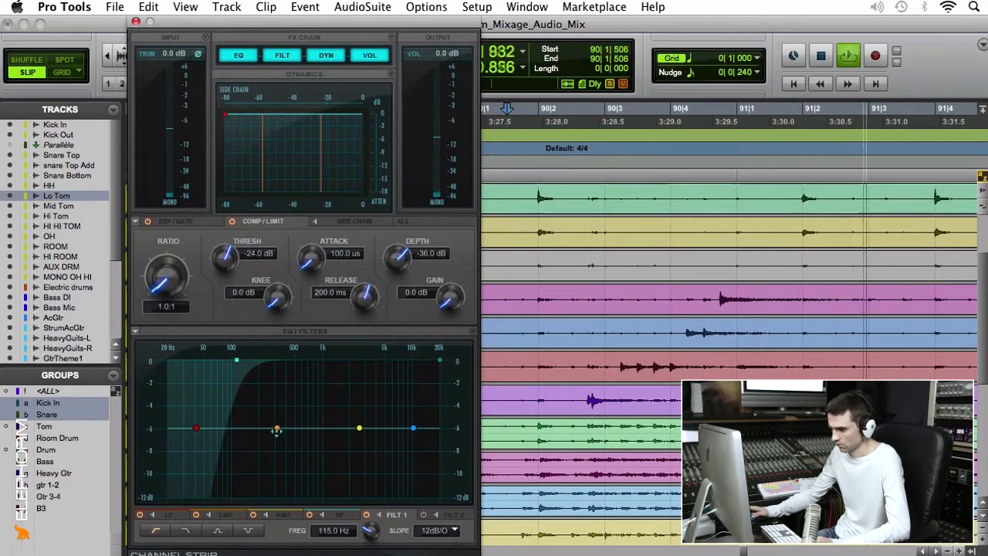
{"action": "key", "text": "space"}
Solo the Lo Tom together with the Mid Tom and play both, keeping the Channel Strip window open.
{"action": "left_click_drag", "start_coordinate": [216, 29], "coordinate": [478, 38]}
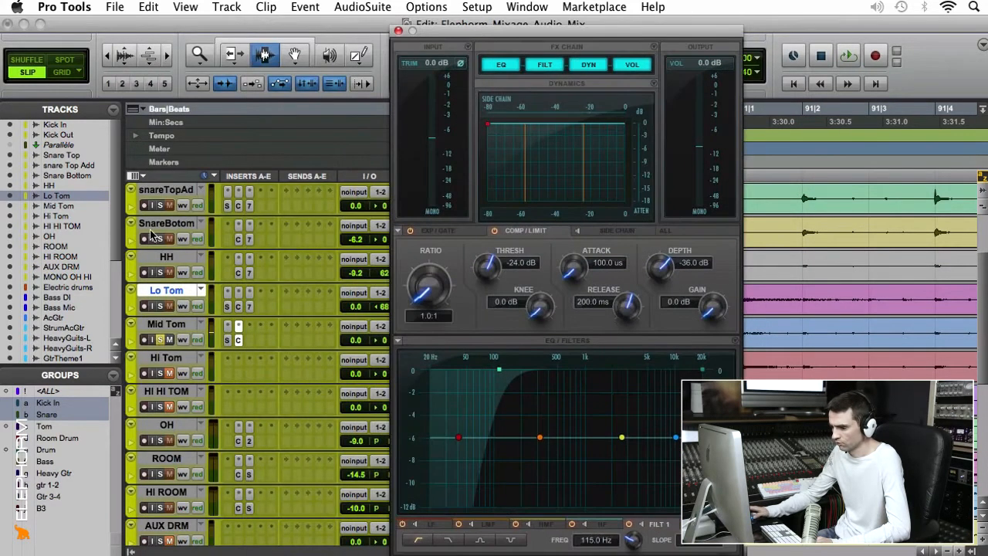
{"action": "left_click", "coordinate": [160, 307]}
{"action": "key", "text": "space"}
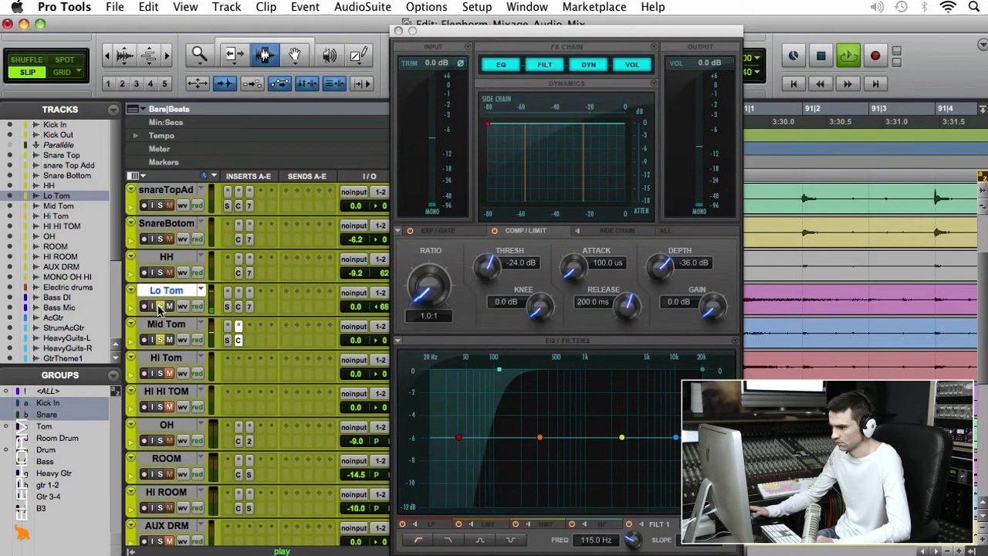
{"action": "left_click_drag", "start_coordinate": [448, 38], "coordinate": [278, 30]}
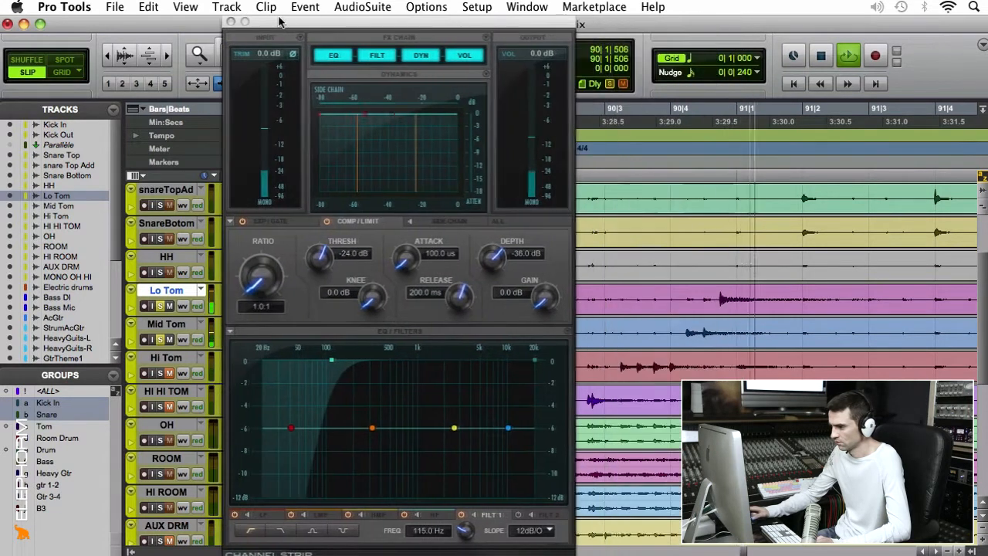
{"action": "key", "text": "space"}
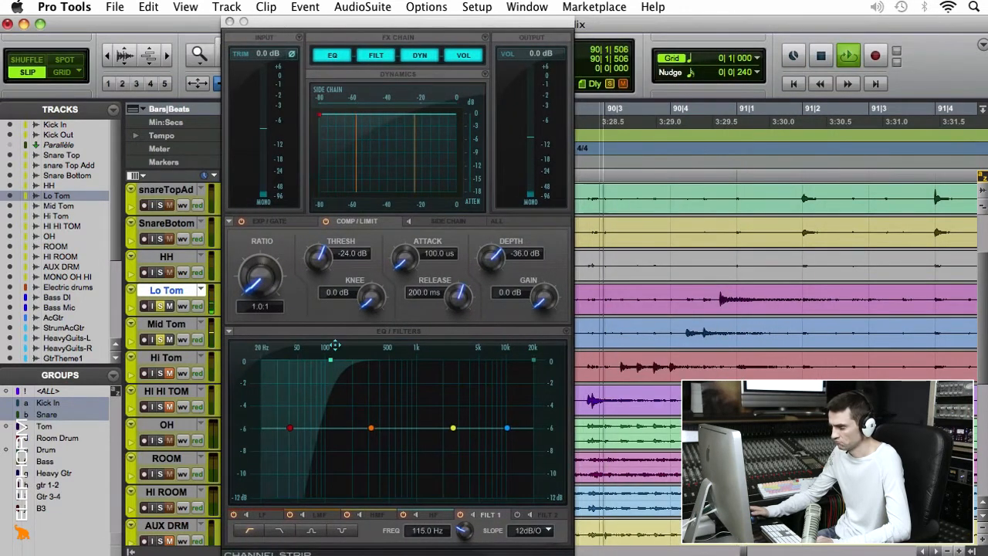
Take the Lo Tom out of solo, select the Mid Tom hits from about 90|4|191 to 91|1|899, and loop them.
{"action": "key", "text": "space"}
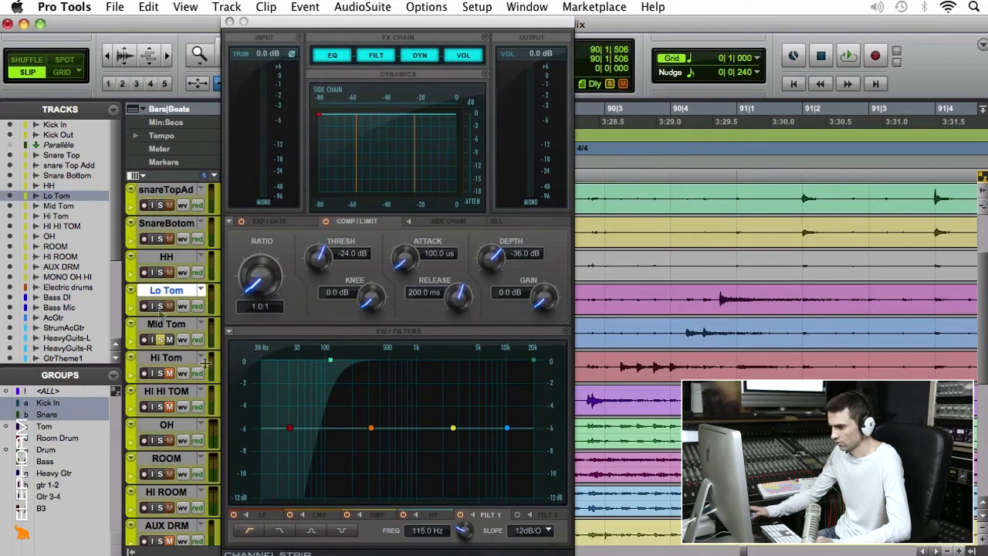
{"action": "key", "text": "space"}
{"action": "left_click", "coordinate": [685, 323]}
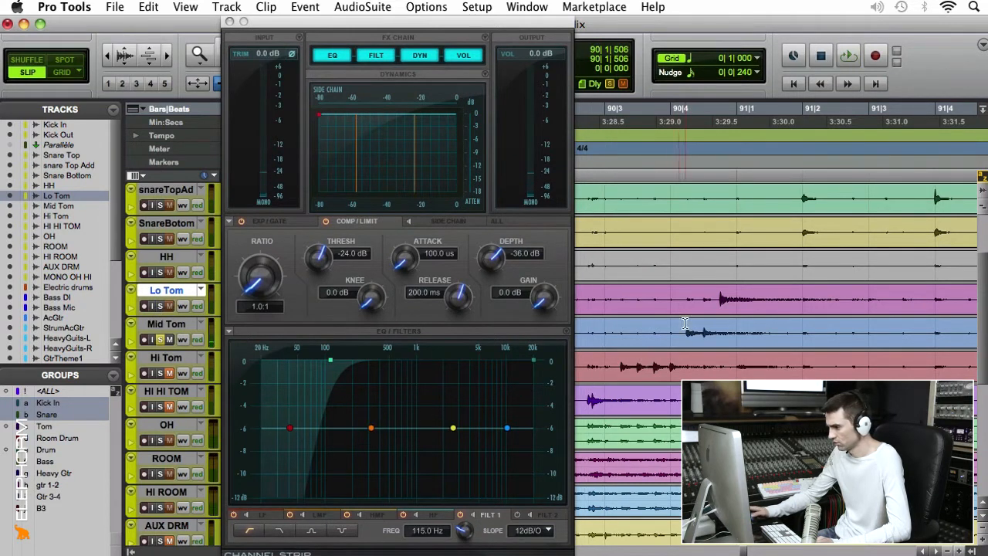
{"action": "left_click_drag", "start_coordinate": [683, 324], "coordinate": [796, 327]}
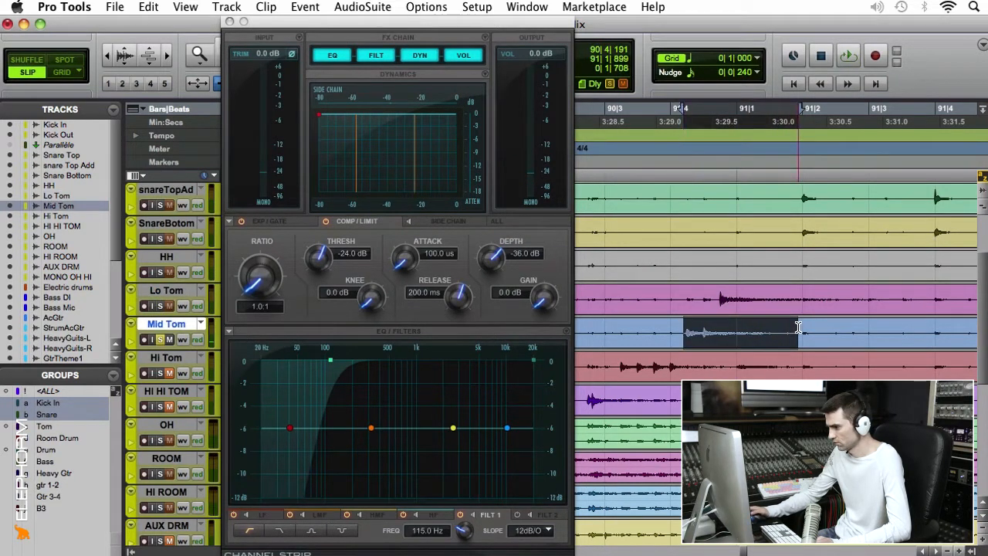
{"action": "key", "text": "space"}
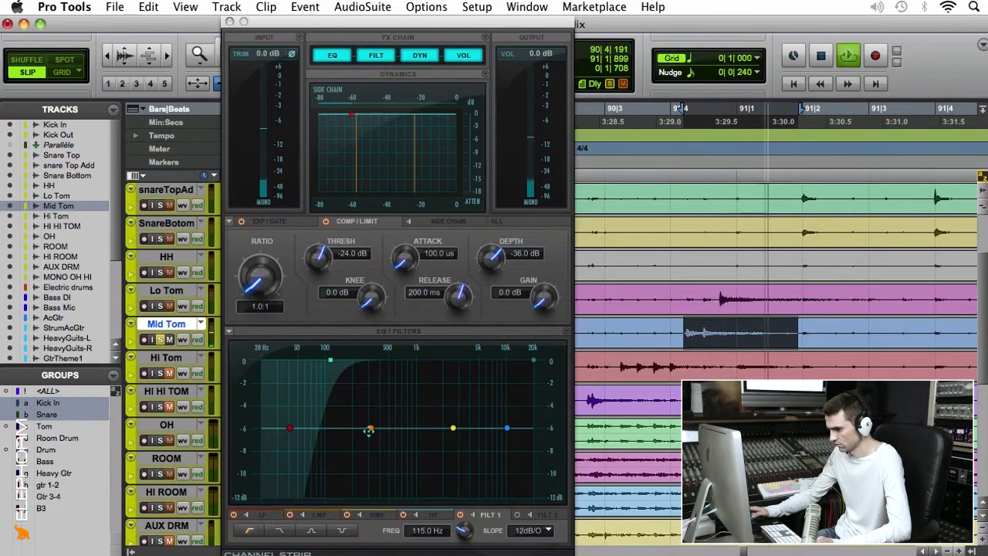
Cut the Mid Tom's LMF band by 2.5 dB at 479.9 Hz with Q 2.22, auditioning the band in isolation.
{"action": "left_click_drag", "start_coordinate": [368, 431], "coordinate": [386, 446]}
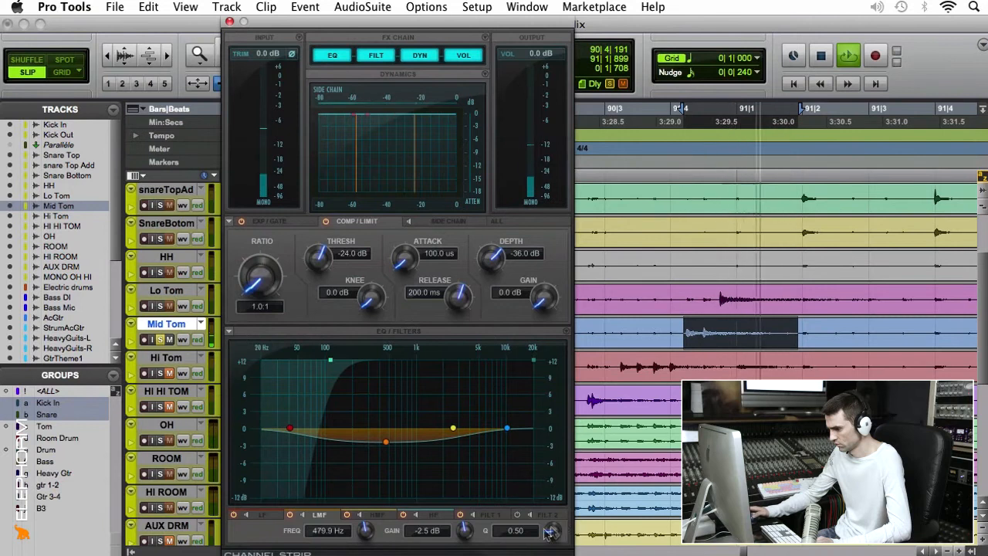
{"action": "left_click_drag", "start_coordinate": [551, 531], "coordinate": [560, 468]}
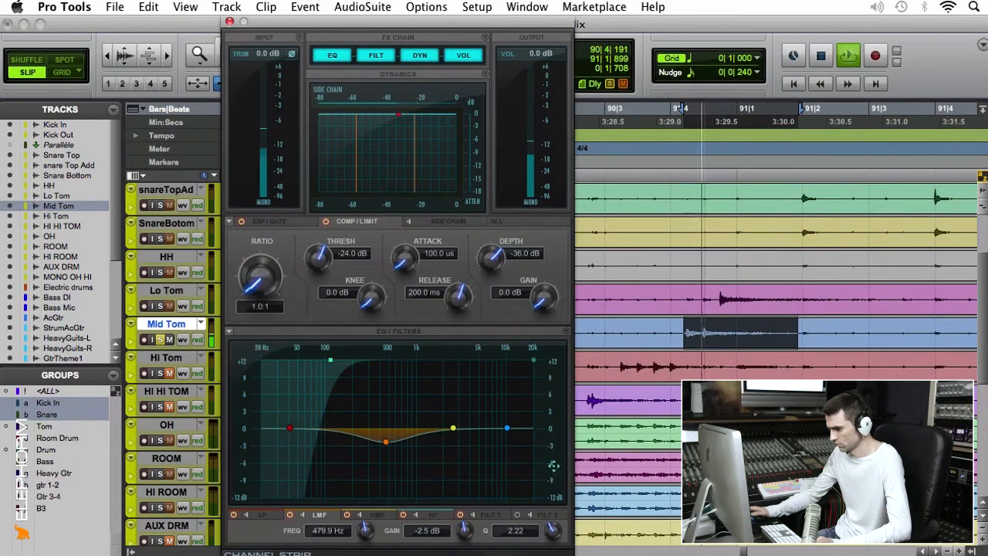
{"action": "left_click", "coordinate": [304, 514]}
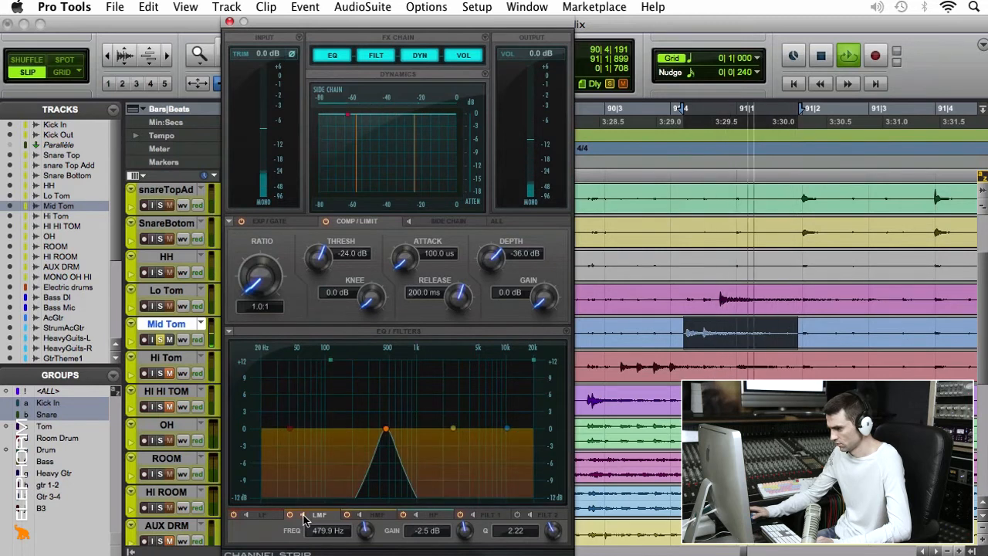
{"action": "left_click", "coordinate": [304, 515]}
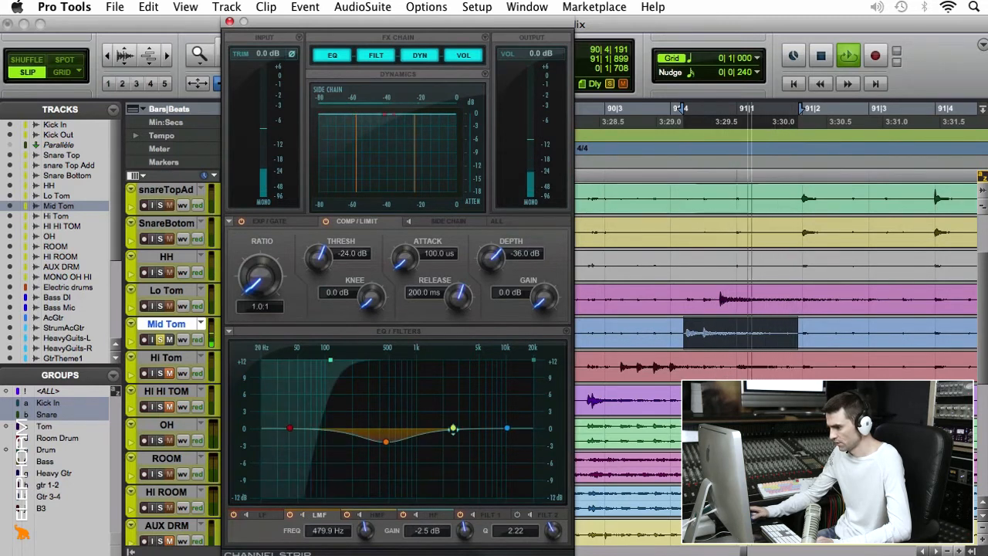
Boost the HMF band by 1.4 dB around 4.3 kHz and set its Q to 6.39 while auditioning the band alone.
{"action": "left_click_drag", "start_coordinate": [453, 429], "coordinate": [469, 420]}
{"action": "left_click_drag", "start_coordinate": [552, 532], "coordinate": [554, 415]}
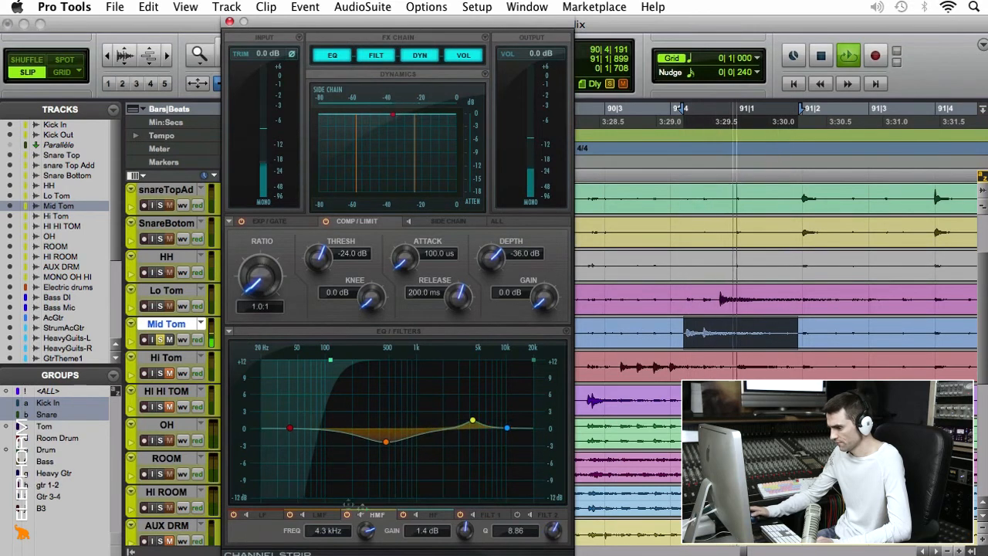
{"action": "left_click", "coordinate": [472, 422]}
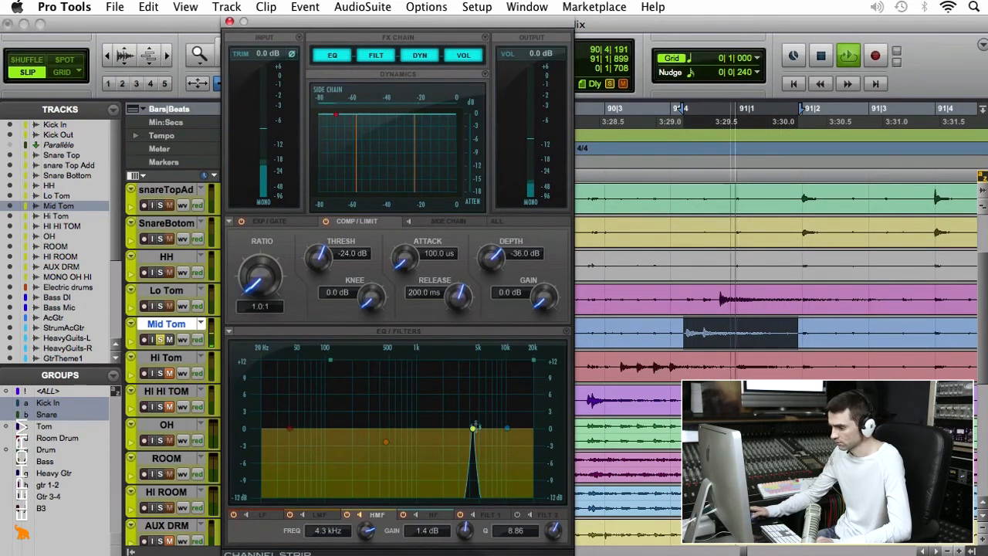
{"action": "left_click_drag", "start_coordinate": [553, 533], "coordinate": [552, 555]}
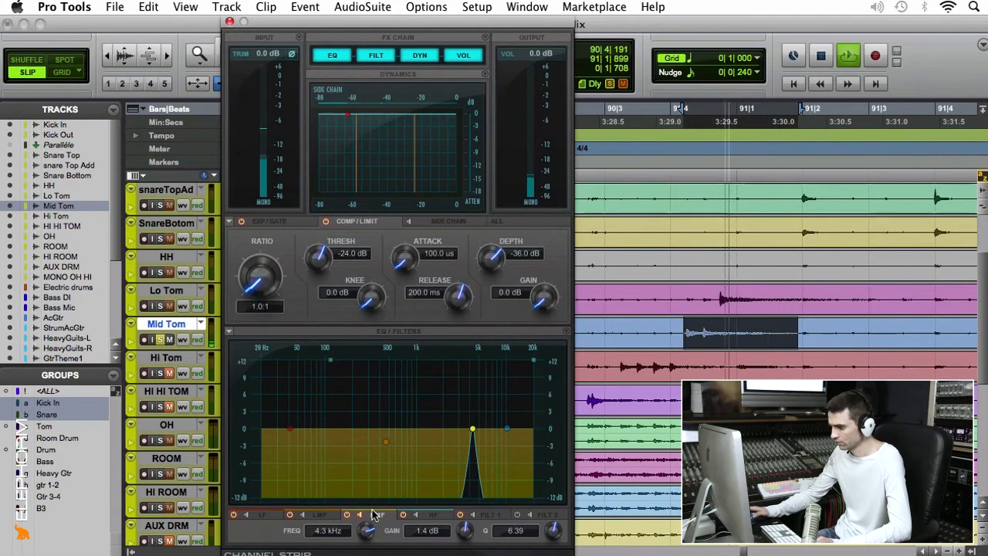
Tune the HMF boost to 3.9 dB at 5.3 kHz, comparing the band off and on, and close the Channel Strip.
{"action": "left_click_drag", "start_coordinate": [369, 538], "coordinate": [367, 555]}
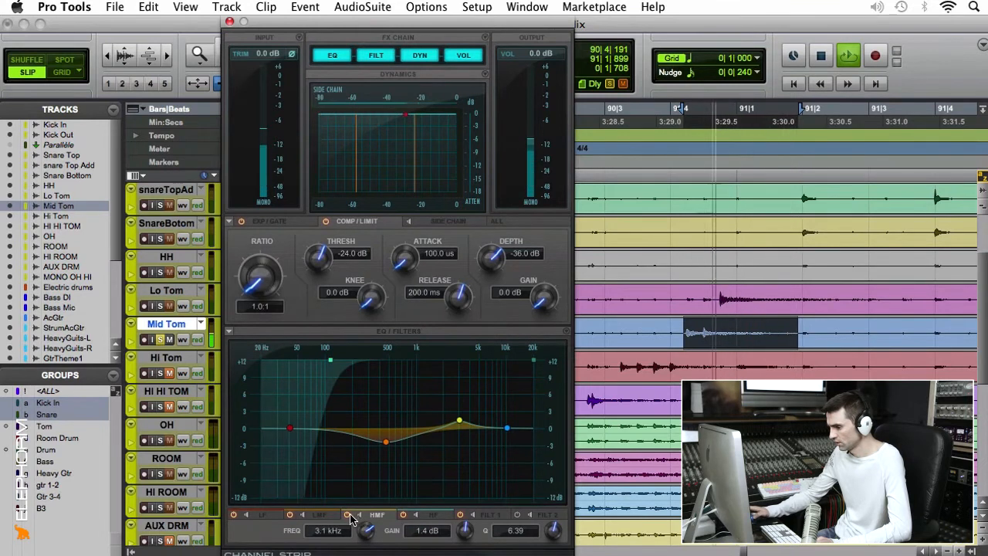
{"action": "left_click", "coordinate": [347, 515]}
{"action": "left_click", "coordinate": [347, 515]}
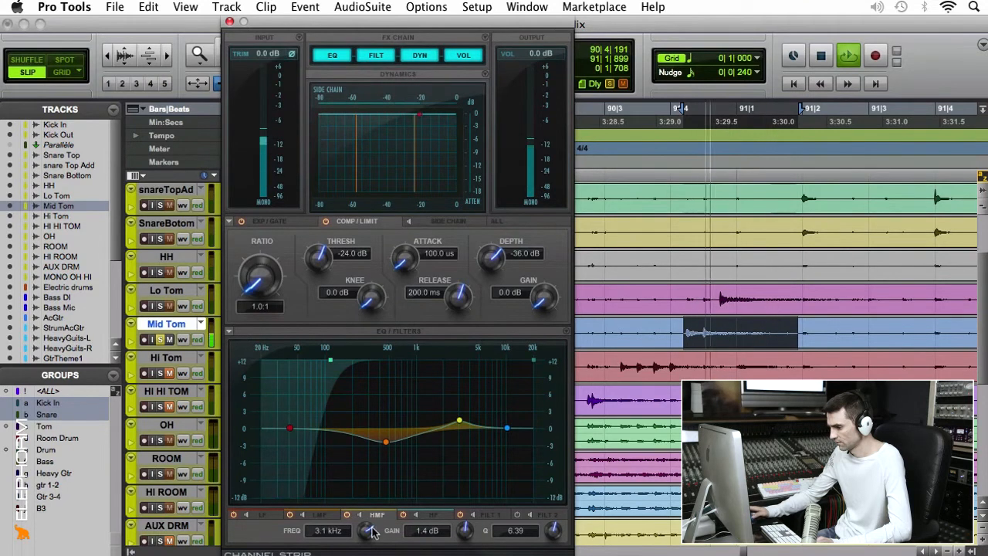
{"action": "left_click_drag", "start_coordinate": [462, 538], "coordinate": [461, 510]}
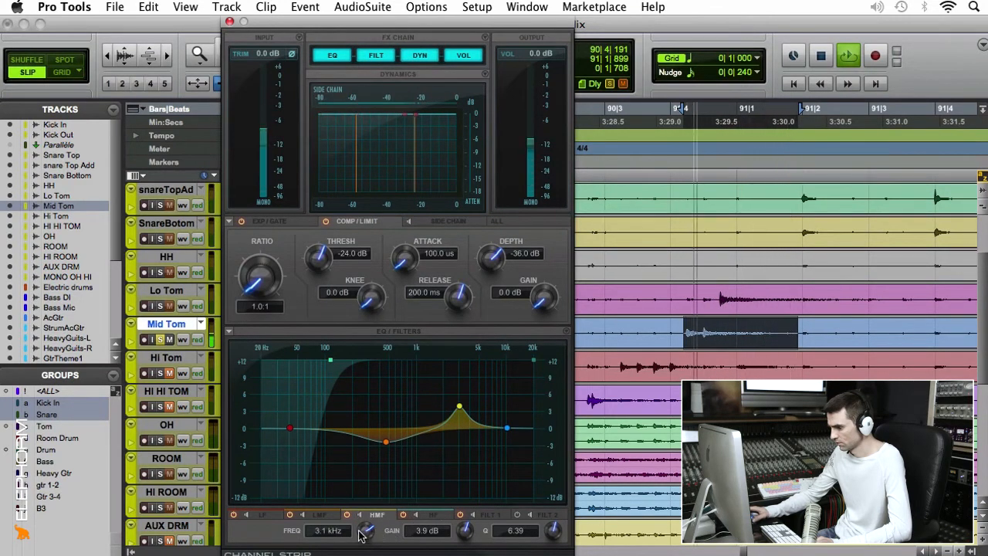
{"action": "left_click_drag", "start_coordinate": [365, 536], "coordinate": [354, 505]}
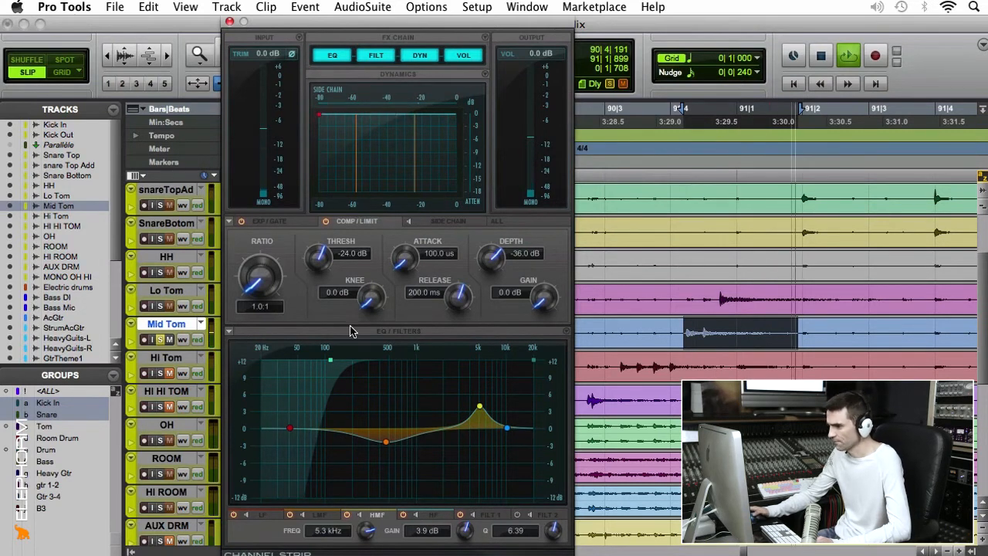
{"action": "left_click", "coordinate": [229, 23]}
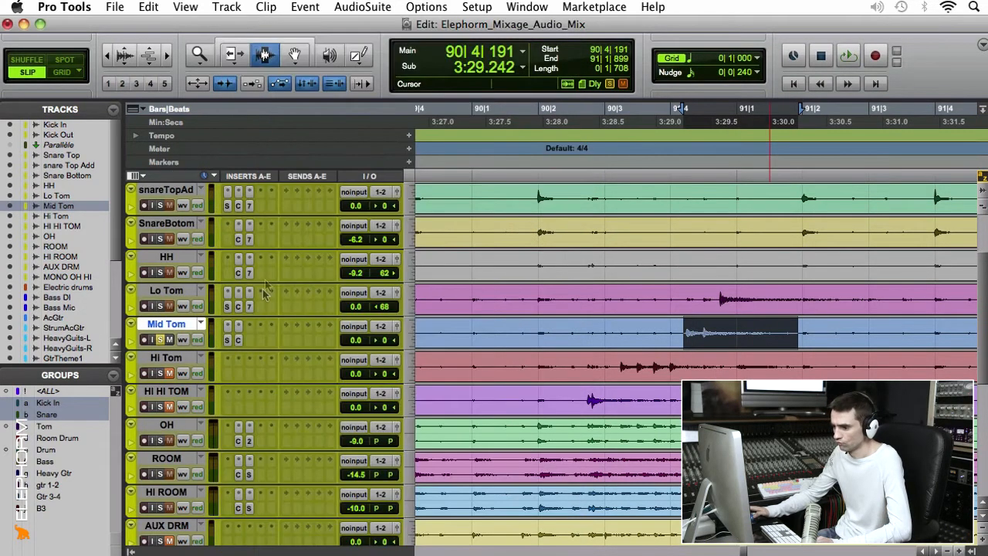
{"action": "left_click", "coordinate": [238, 340]}
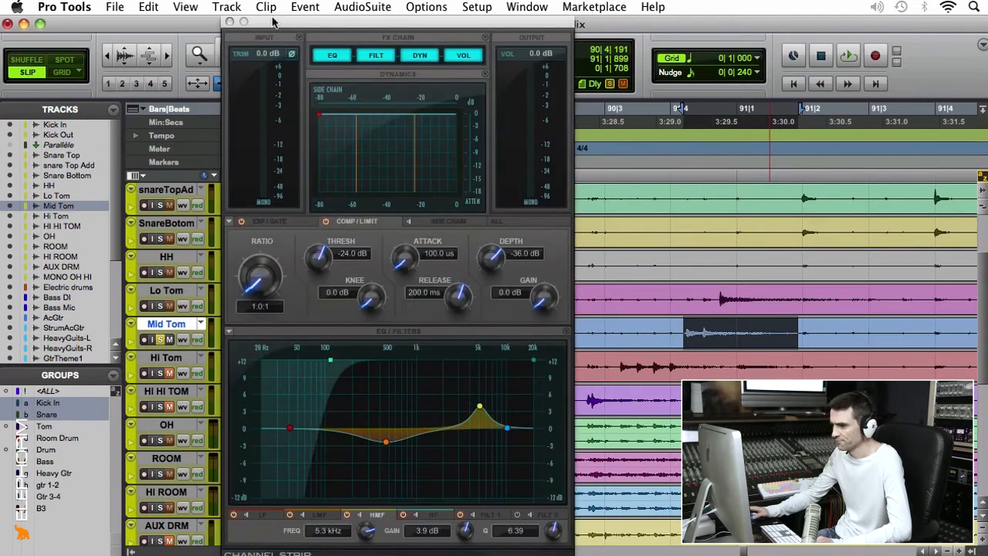
{"action": "left_click", "coordinate": [229, 22]}
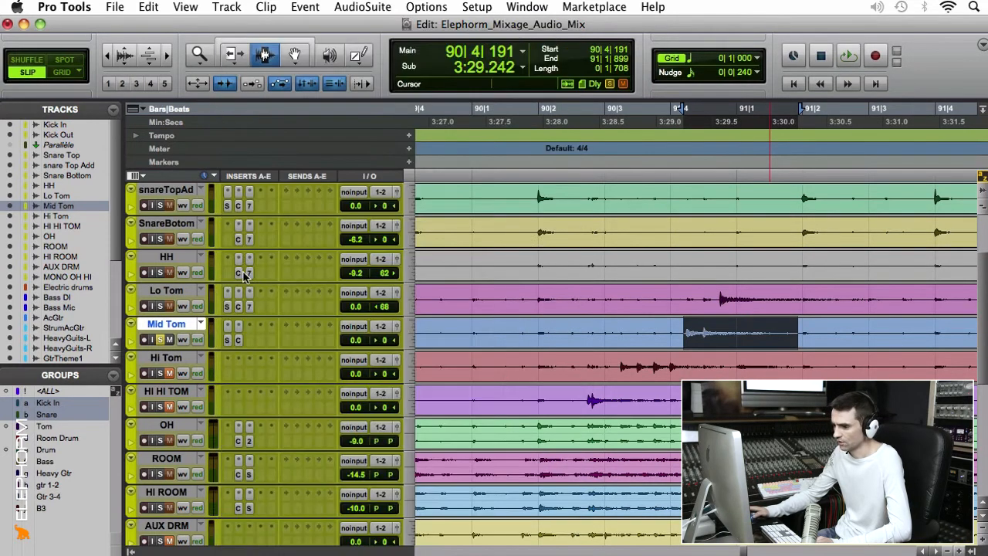
Insert the CLA-76 (mono) dynamics plug-in in the Mid Tom's third insert slot.
{"action": "left_click", "coordinate": [248, 330]}
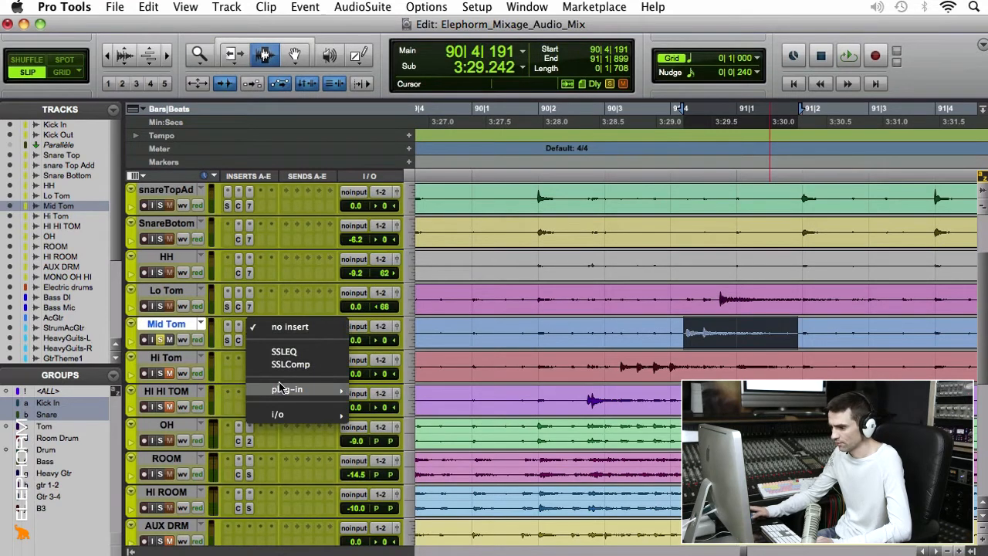
{"action": "mouse_move", "coordinate": [289, 389]}
{"action": "mouse_move", "coordinate": [469, 297]}
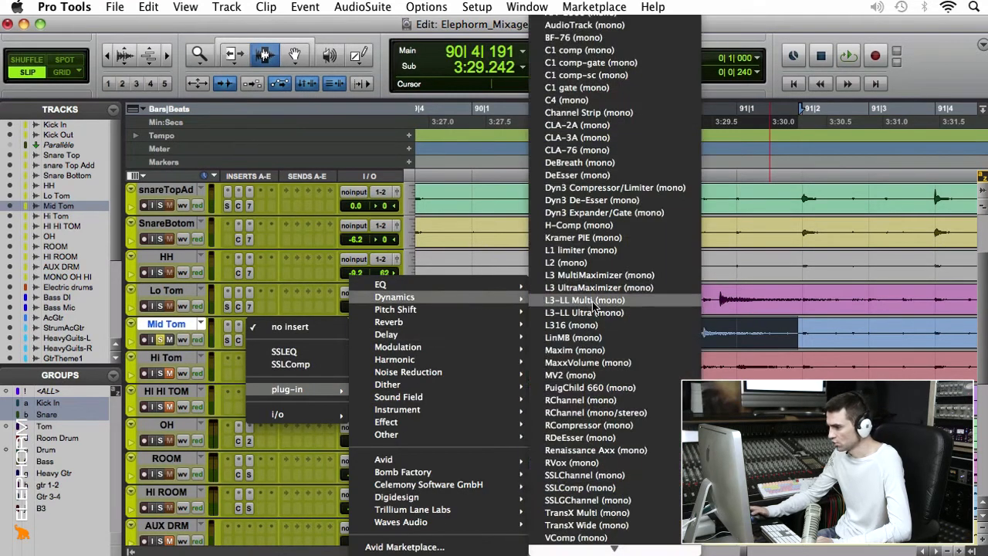
{"action": "left_click", "coordinate": [614, 151]}
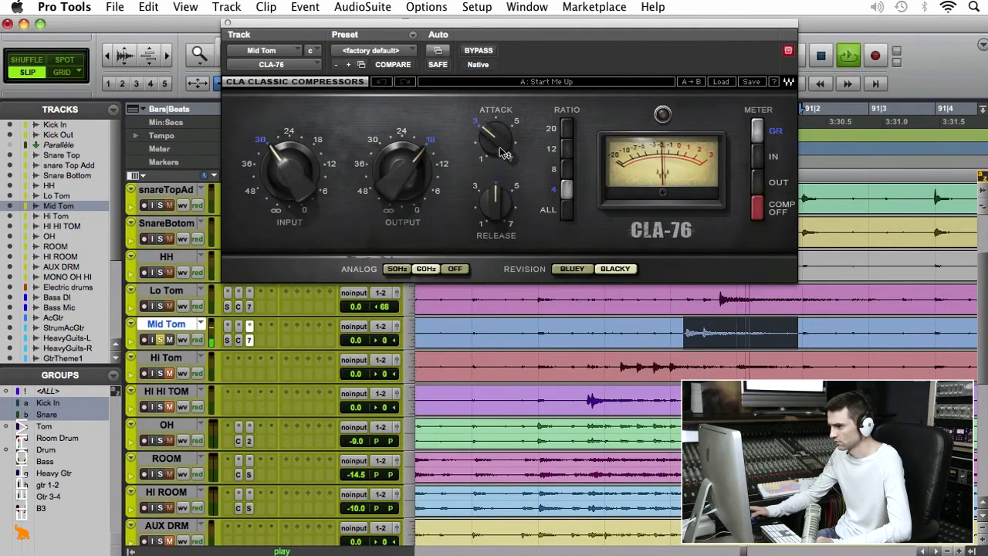
Try different CLA-76 release settings during looped Mid Tom playback and leave the release at 7.
{"action": "mouse_move", "coordinate": [499, 191]}
{"action": "left_mouse_down"}
{"action": "mouse_move", "coordinate": [499, 214]}
{"action": "mouse_move", "coordinate": [495, 206]}
{"action": "left_mouse_up"}
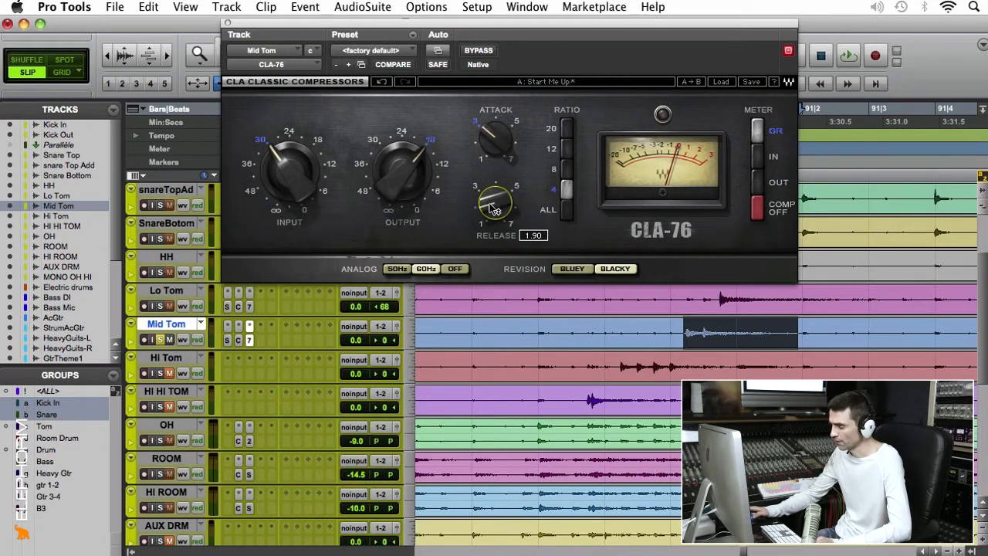
{"action": "key", "text": "space"}
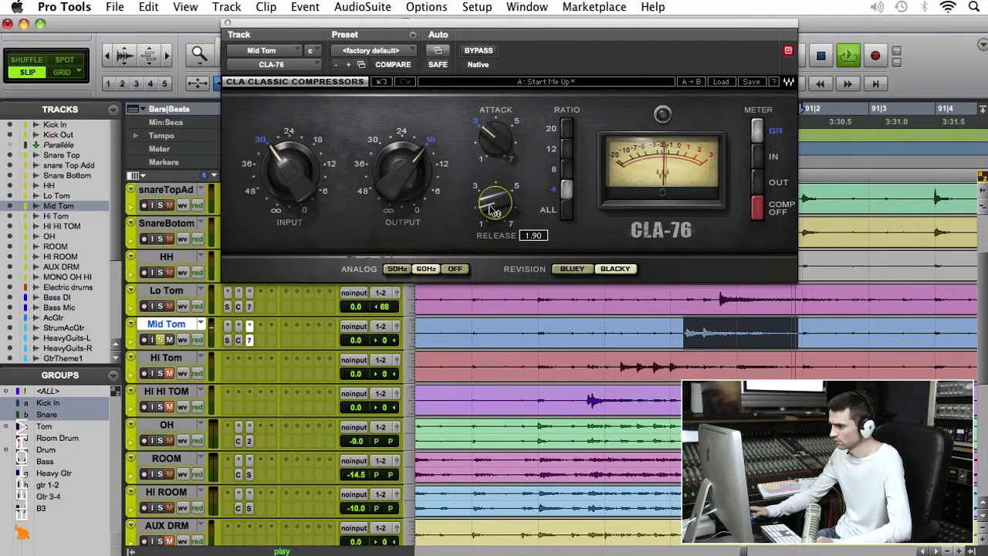
{"action": "left_click_drag", "start_coordinate": [492, 210], "coordinate": [492, 187]}
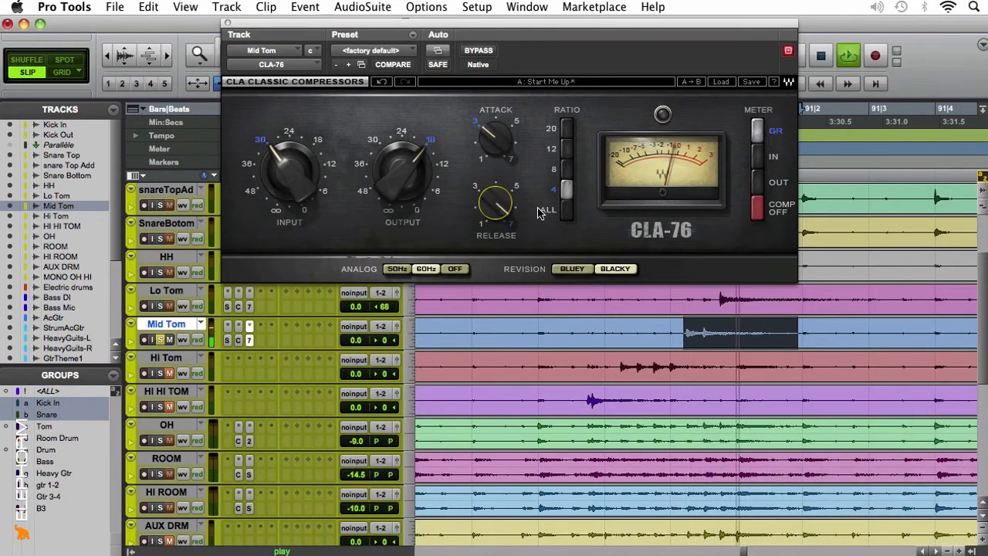
Set the CLA-76 ratio to 12 and the input to about -26.1, lower the output slightly, and close the plug-in.
{"action": "left_click", "coordinate": [566, 148]}
{"action": "left_click_drag", "start_coordinate": [294, 171], "coordinate": [294, 150]}
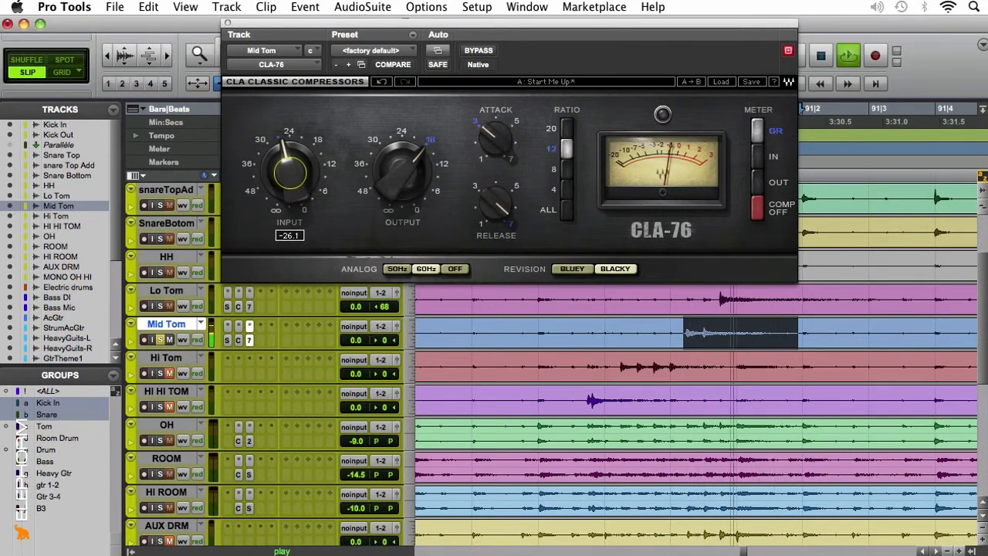
{"action": "left_click_drag", "start_coordinate": [402, 170], "coordinate": [402, 176]}
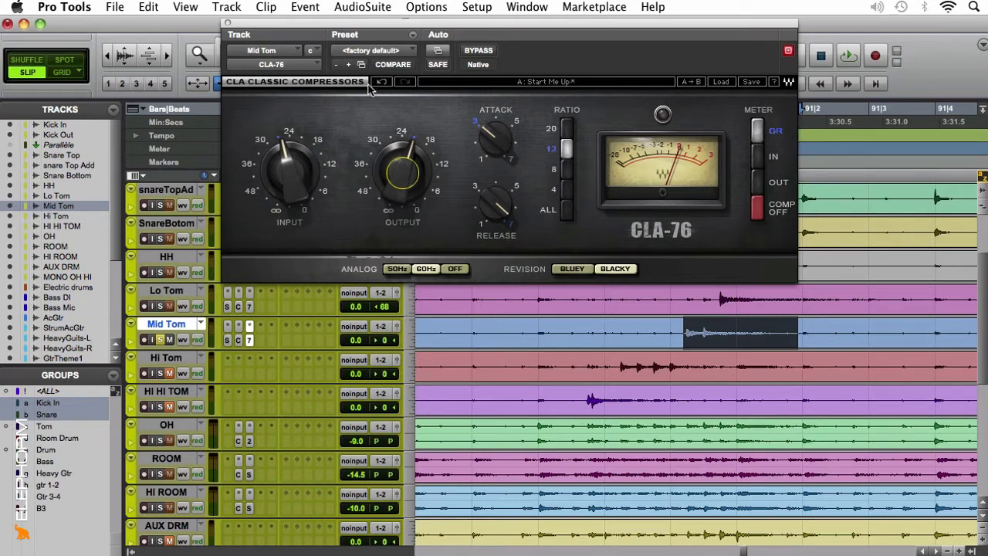
{"action": "left_click", "coordinate": [227, 24]}
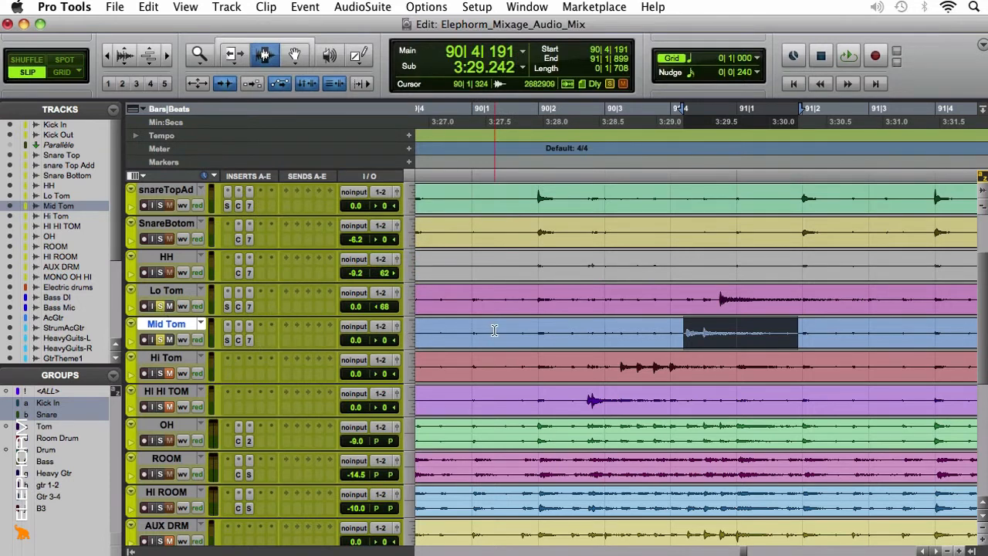
Pan the Mid Tom to 35 left and play it soloed together with the Lo Tom to check the balance.
{"action": "key", "text": "space"}
{"action": "key", "text": "space"}
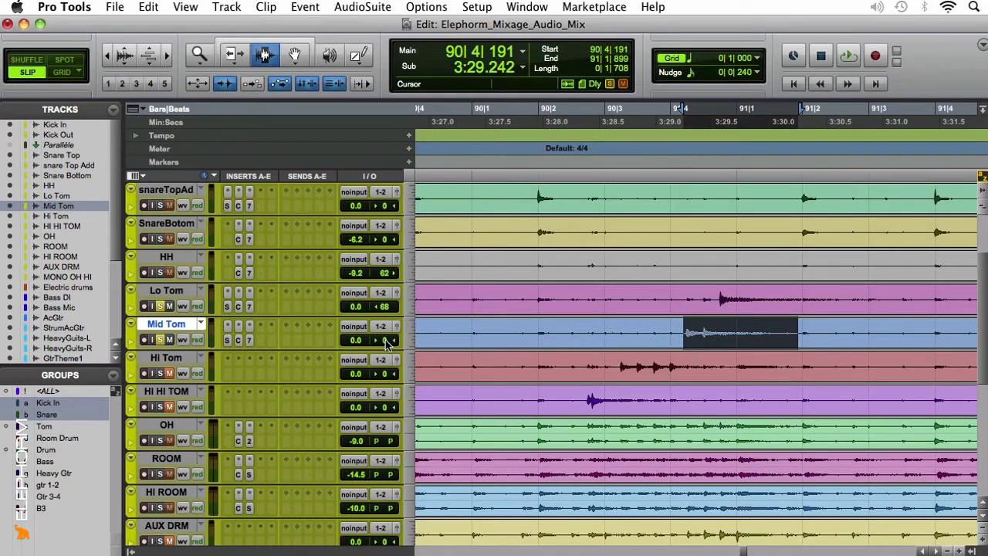
{"action": "left_click_drag", "start_coordinate": [386, 343], "coordinate": [375, 344]}
{"action": "key", "text": "space"}
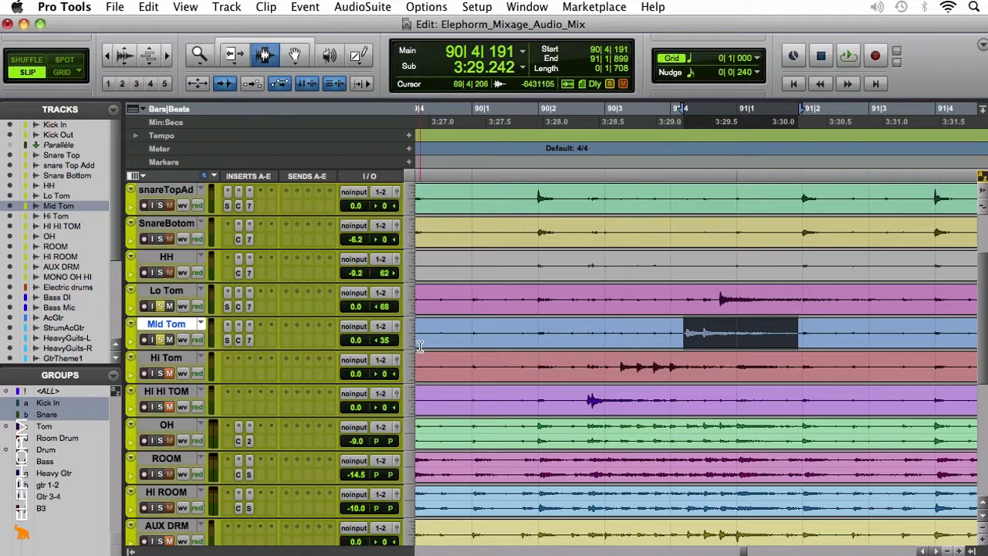
{"action": "key", "text": "space"}
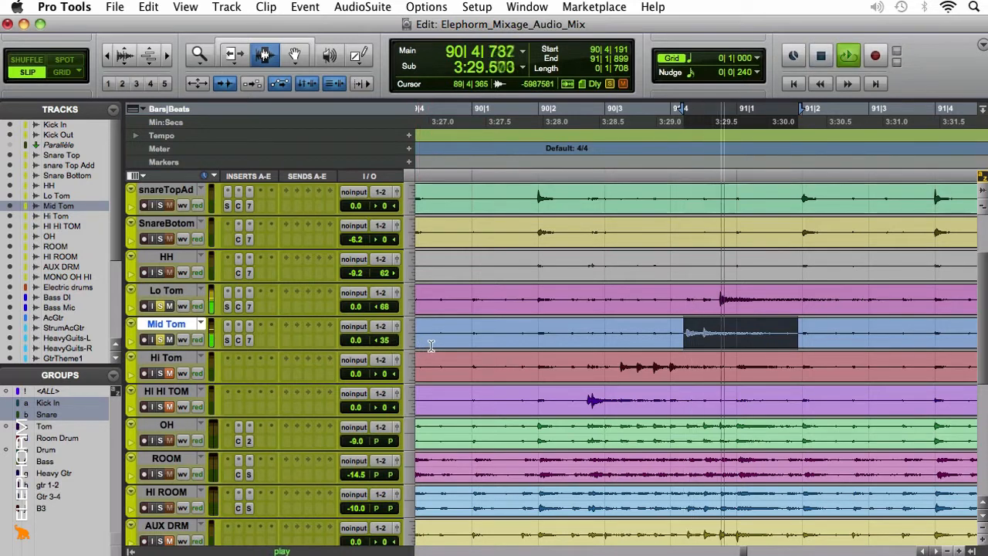
{"action": "key", "text": "space"}
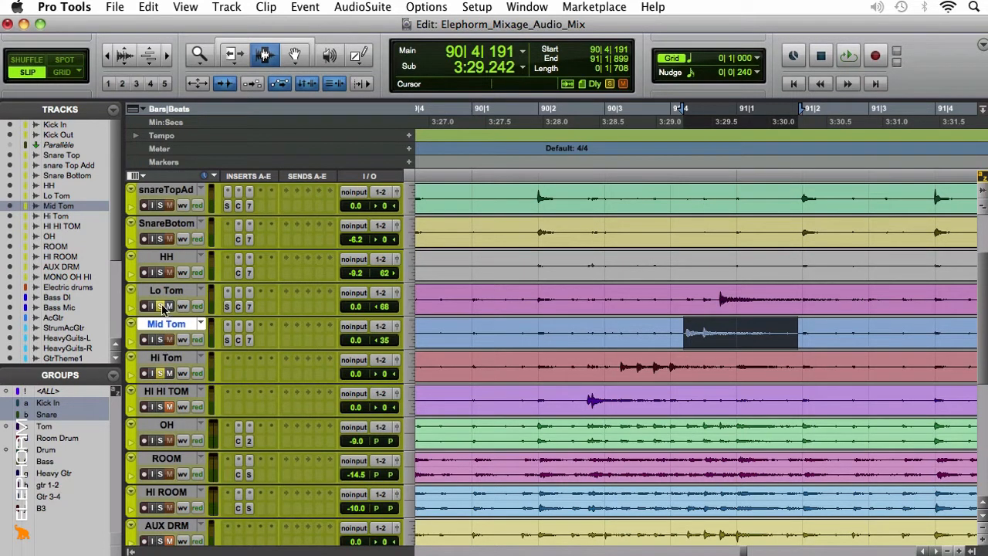
Solo only the Hi Tom, select its hits from about 90|3|198 to 90|4|951, and loop them.
{"action": "key", "text": "space"}
{"action": "key", "text": "space"}
{"action": "left_click", "coordinate": [620, 371]}
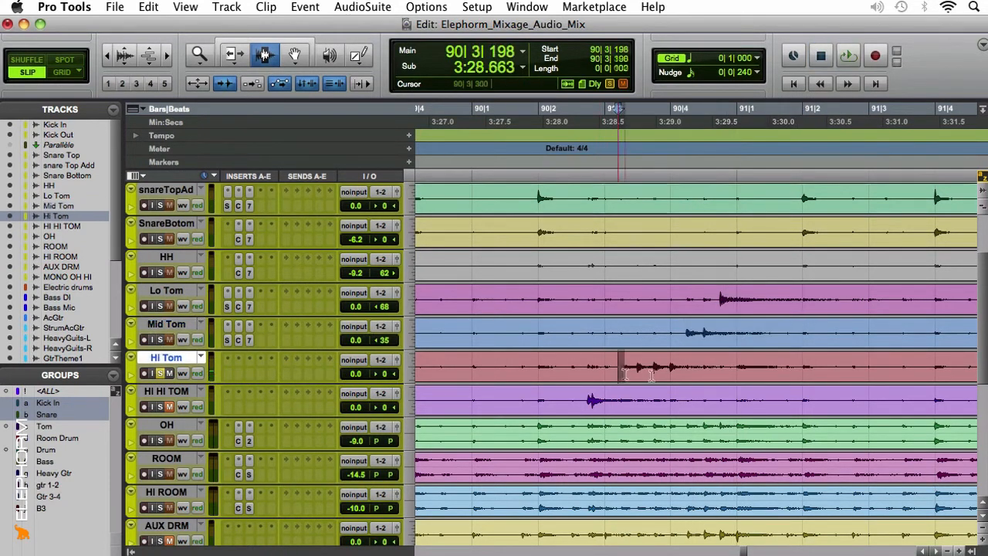
{"action": "left_click_drag", "start_coordinate": [625, 372], "coordinate": [735, 375]}
{"action": "key", "text": "space"}
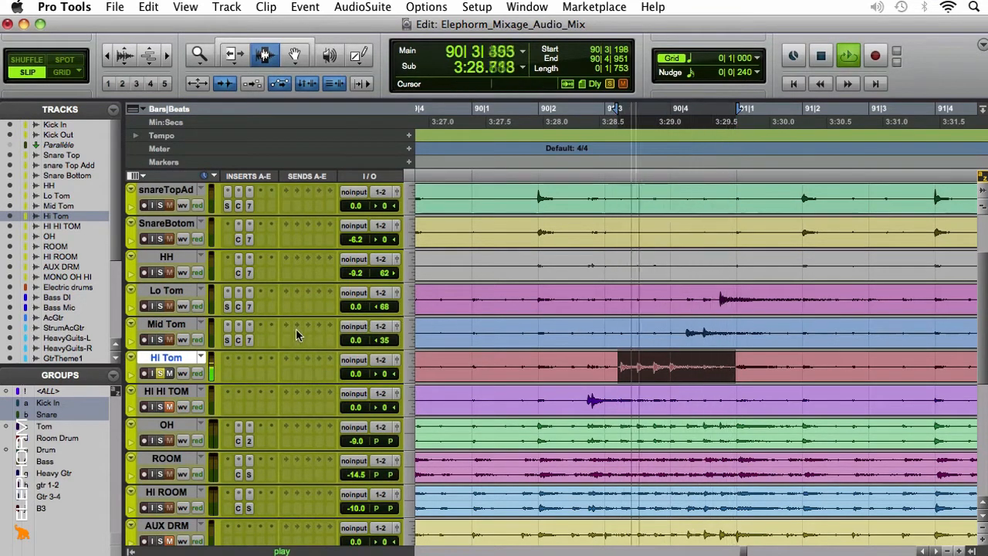
Stop playback and copy the Mid Tom's SSLChannel insert to the Hi Tom's first insert slot.
{"action": "key", "text": "space"}
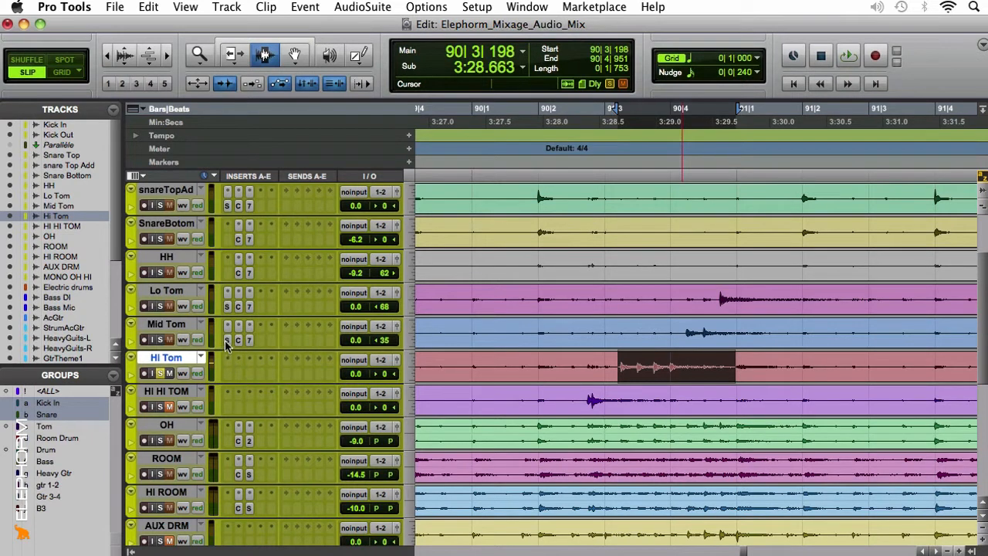
{"action": "left_click_drag", "start_coordinate": [226, 376], "coordinate": [227, 374]}
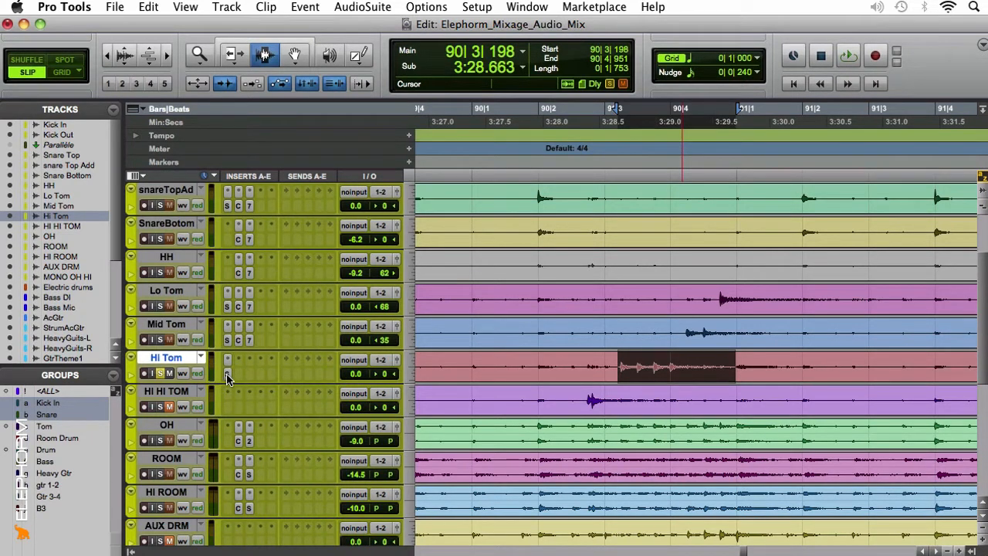
Play the soloed Hi Tom from about 89|4|910, inspect the gate settings in its SSLChannel insert, and close the plug-in.
{"action": "key", "text": "space"}
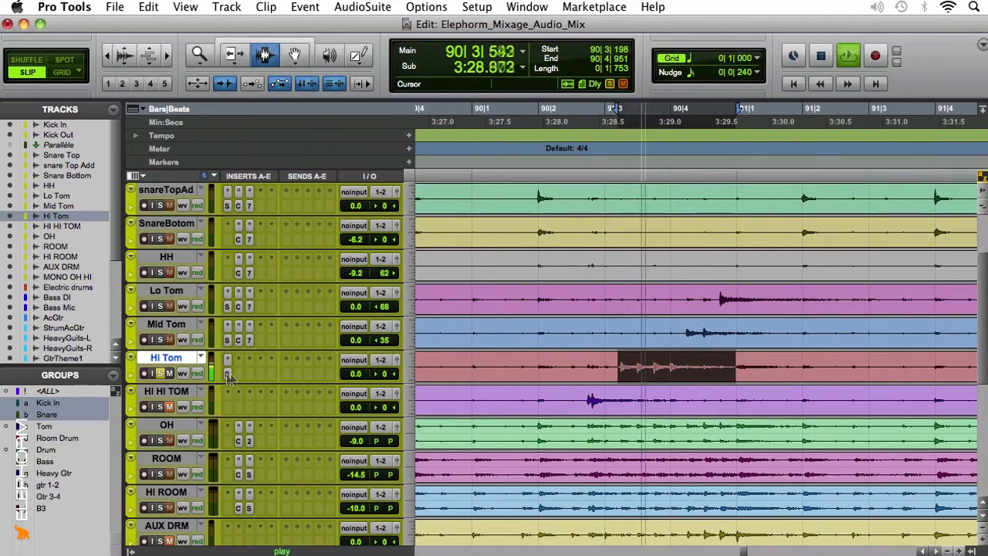
{"action": "left_click", "coordinate": [468, 369]}
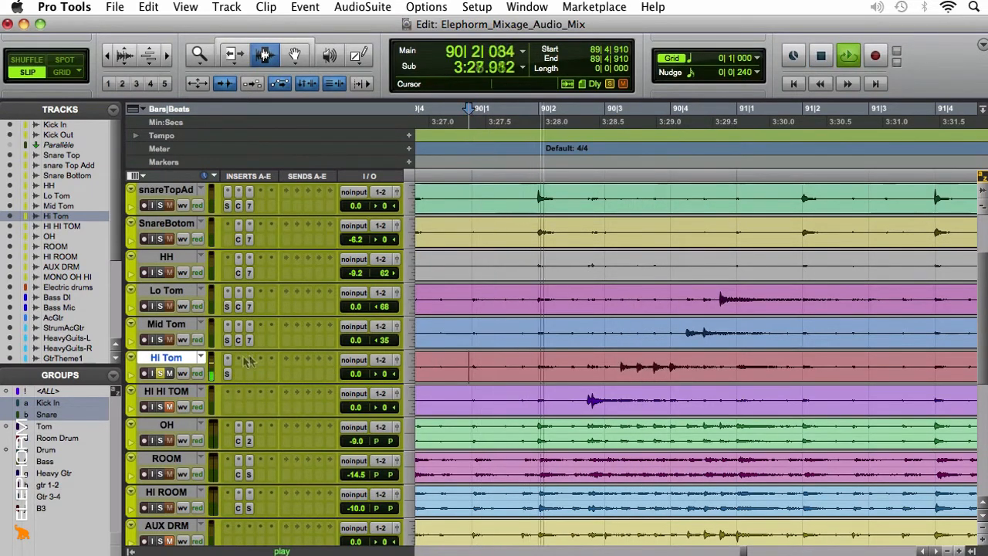
{"action": "left_click", "coordinate": [228, 373]}
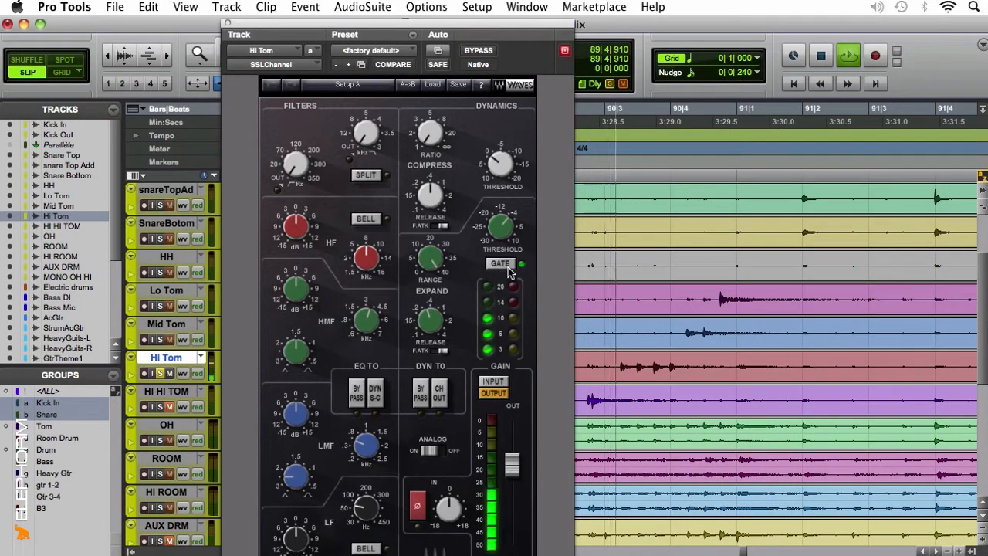
{"action": "left_click", "coordinate": [227, 25]}
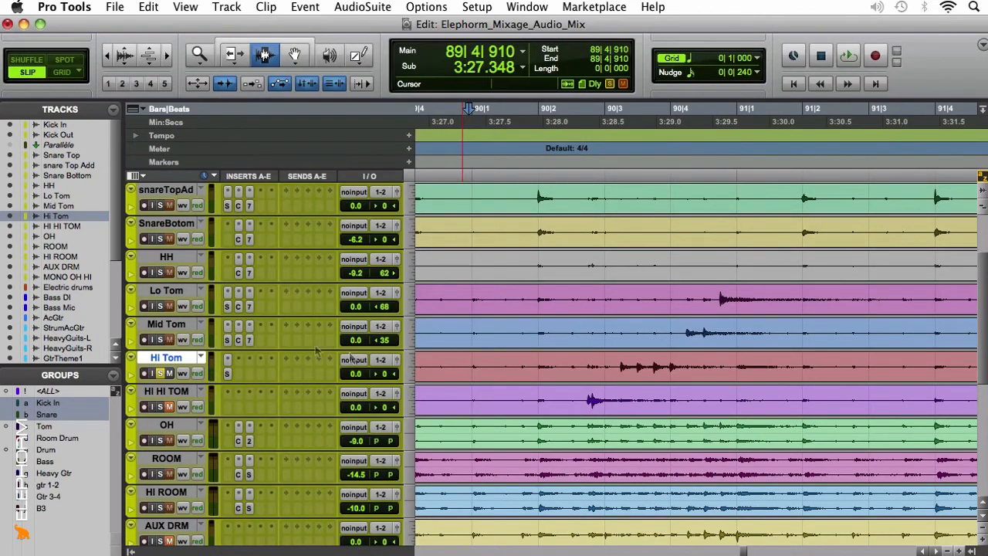
Add a mono Channel Strip to the Hi Tom's second insert, and show the Mix window with the plug-in clear of the tom channels.
{"action": "key", "text": "r"}
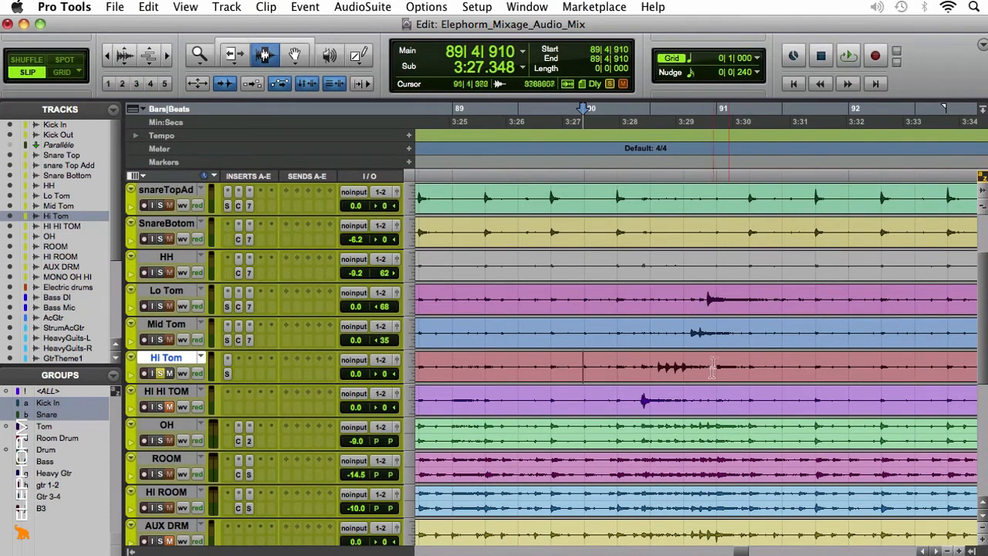
{"action": "left_click", "coordinate": [238, 362]}
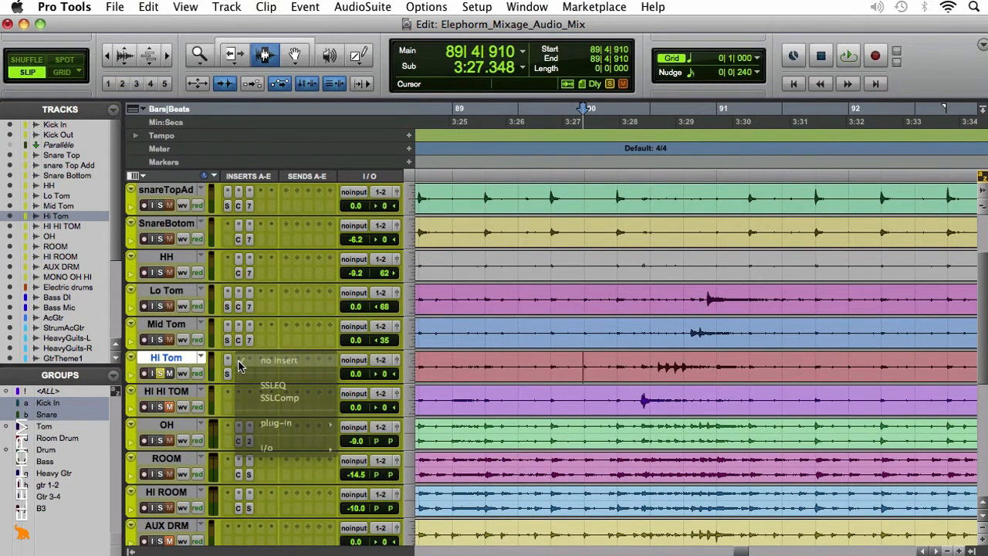
{"action": "mouse_move", "coordinate": [254, 424]}
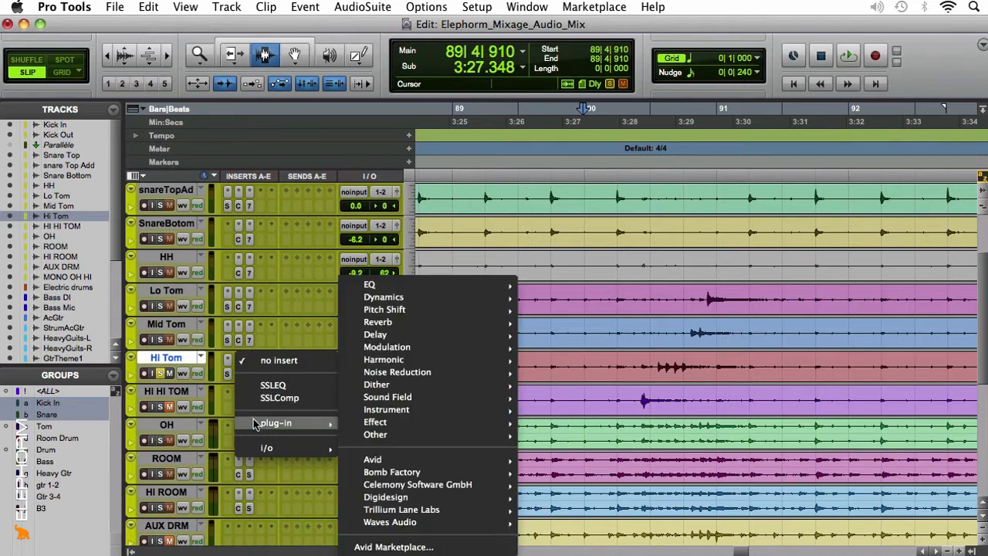
{"action": "mouse_move", "coordinate": [486, 283]}
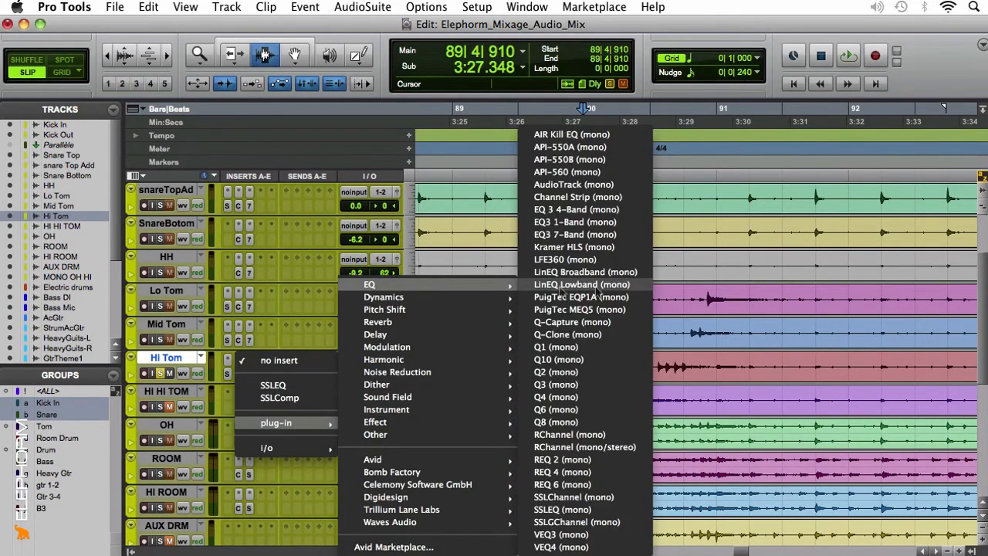
{"action": "left_click", "coordinate": [594, 197]}
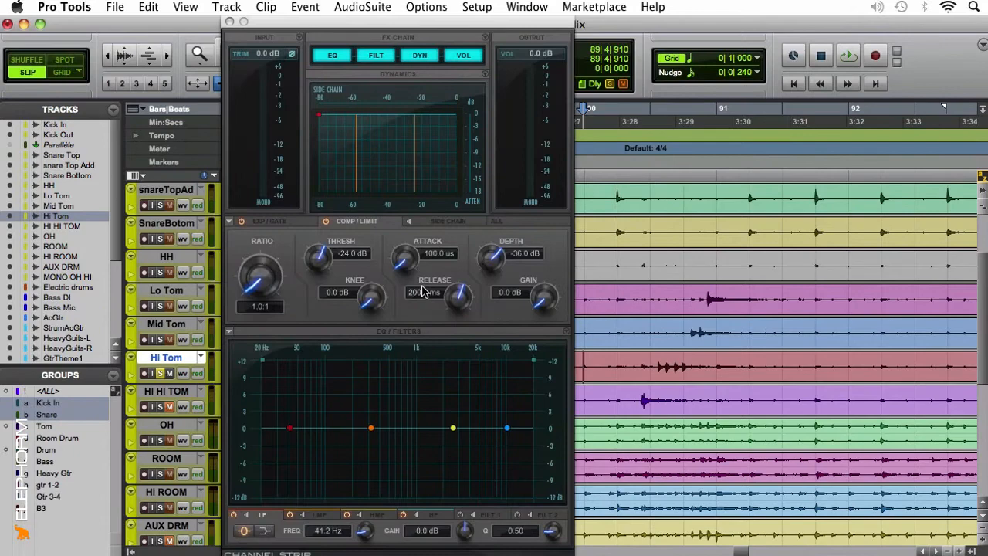
{"action": "key", "text": "super+equal"}
{"action": "left_click_drag", "start_coordinate": [423, 26], "coordinate": [765, 26]}
{"action": "scroll", "coordinate": [87, 341], "scroll_direction": "up", "scroll_amount": 3}
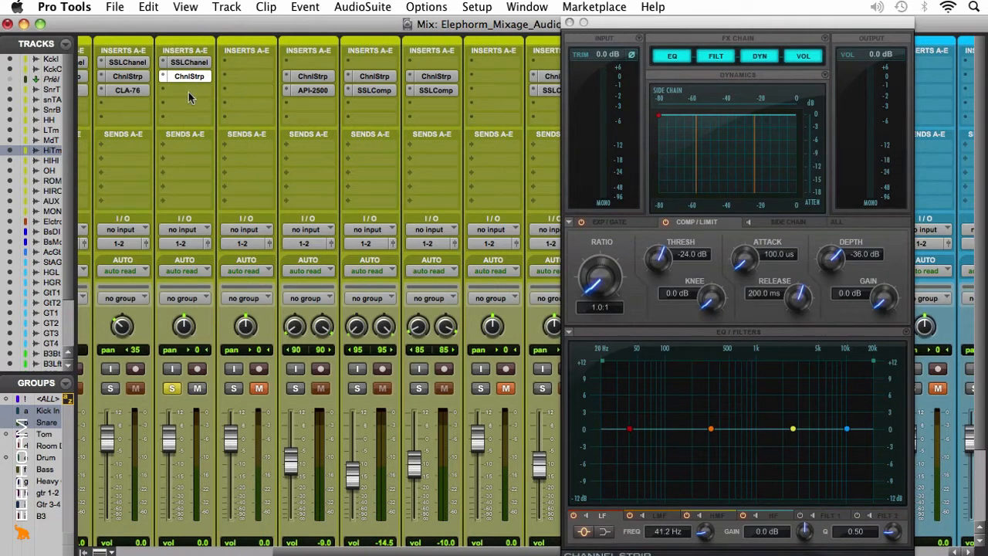
{"action": "left_click_drag", "start_coordinate": [703, 27], "coordinate": [608, 27]}
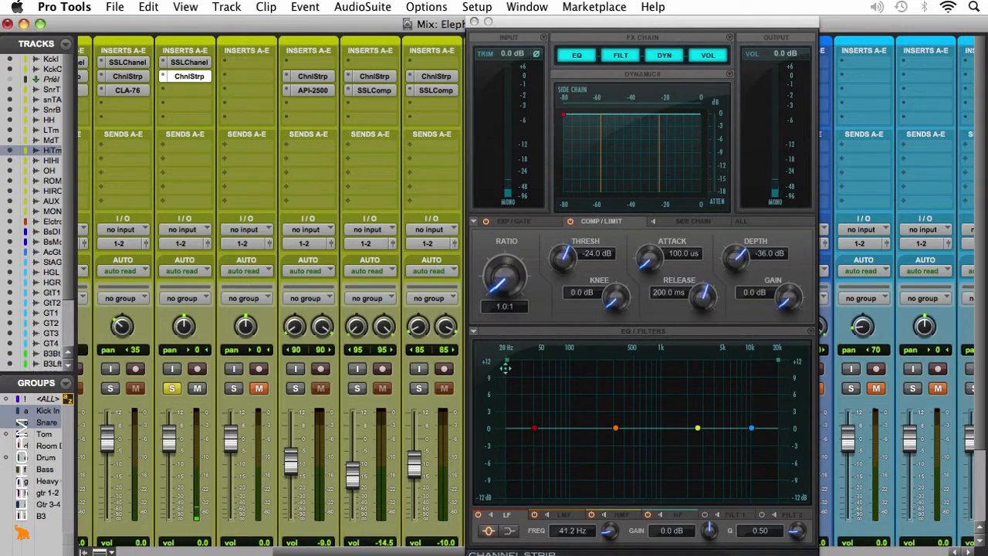
Add a high-pass filter at 120 Hz to the Hi Tom in the Channel Strip.
{"action": "left_click_drag", "start_coordinate": [505, 362], "coordinate": [571, 368]}
{"action": "left_click", "coordinate": [665, 531]}
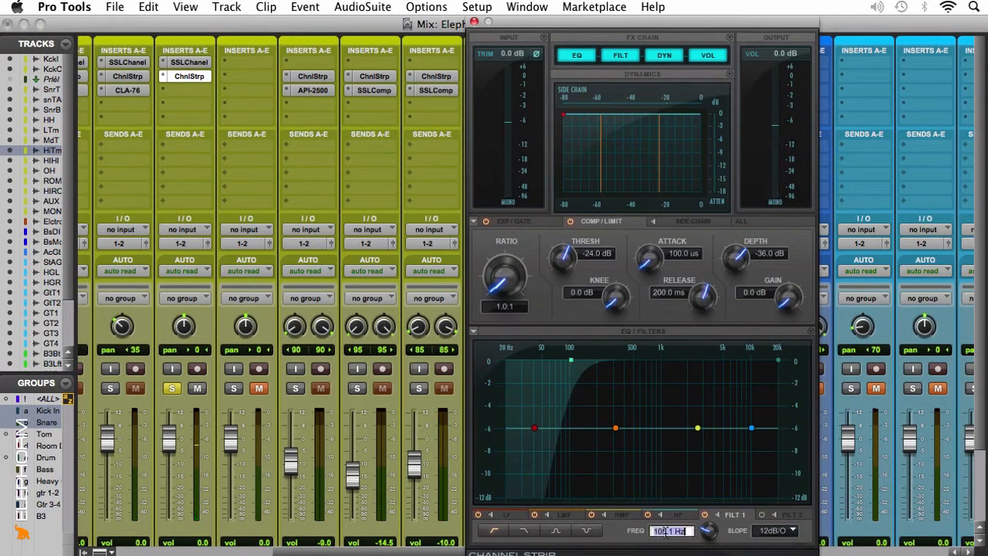
{"action": "type", "text": "120"}
{"action": "key", "text": "Return"}
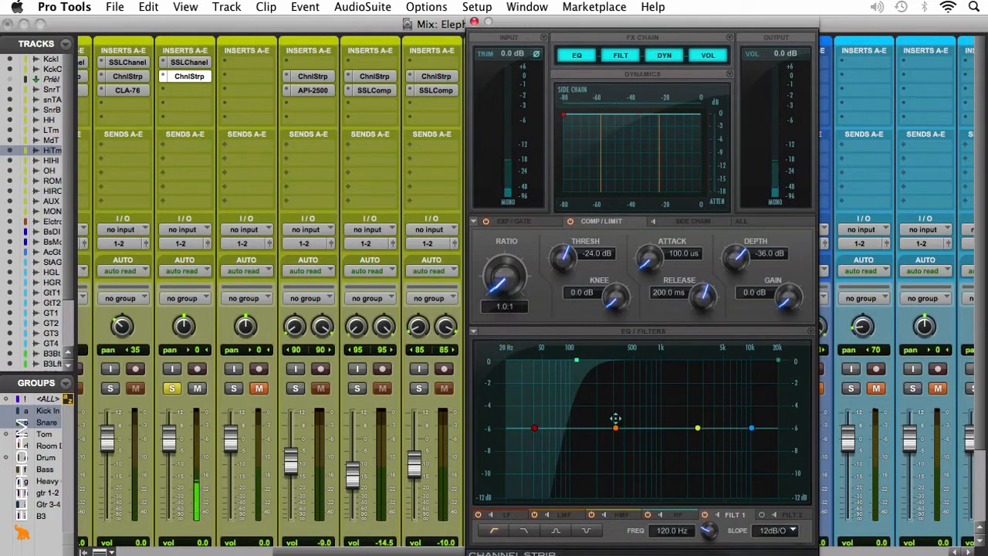
Cut the Hi Tom's low-mid band by 2.6 dB at 1.2 kHz with a Q of 5.39, soloing the band to find the frequency.
{"action": "left_click_drag", "start_coordinate": [615, 429], "coordinate": [671, 442]}
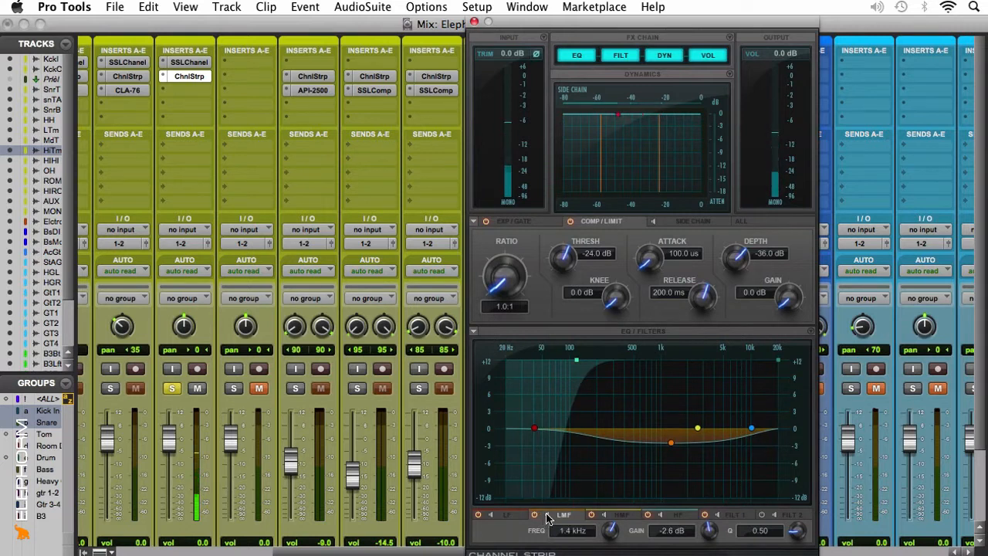
{"action": "left_click", "coordinate": [546, 517]}
{"action": "left_click_drag", "start_coordinate": [798, 533], "coordinate": [804, 489]}
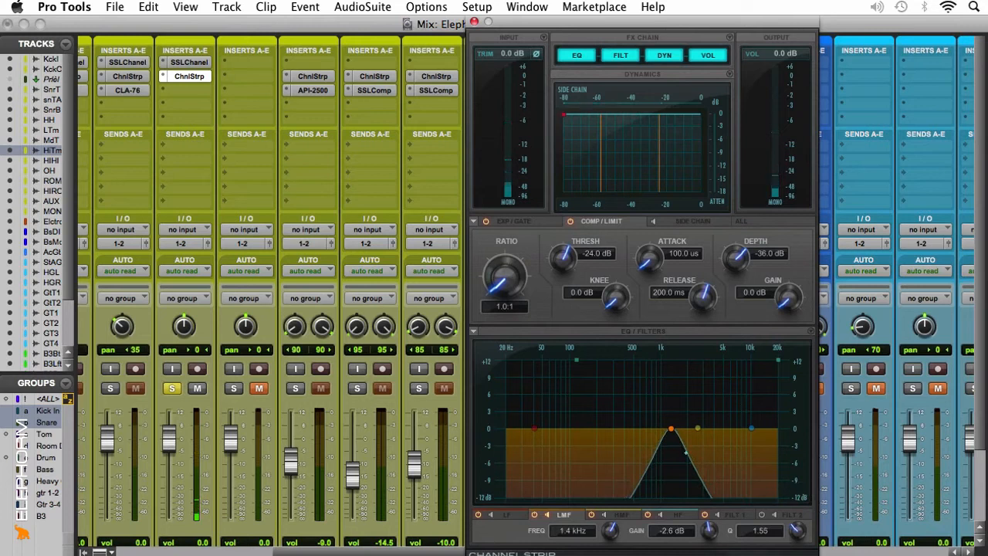
{"action": "left_click_drag", "start_coordinate": [670, 428], "coordinate": [665, 429]}
{"action": "left_click", "coordinate": [548, 516]}
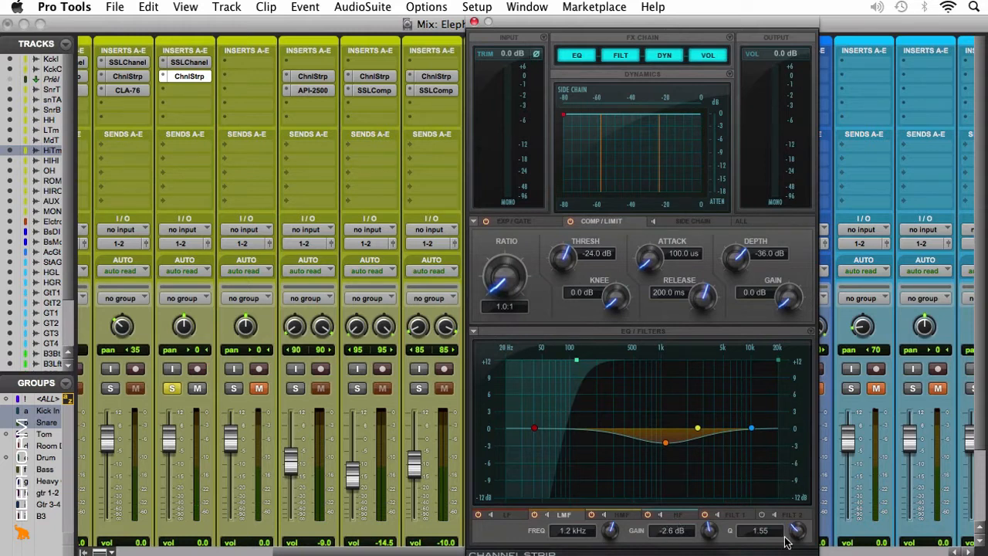
{"action": "left_click_drag", "start_coordinate": [797, 532], "coordinate": [795, 502]}
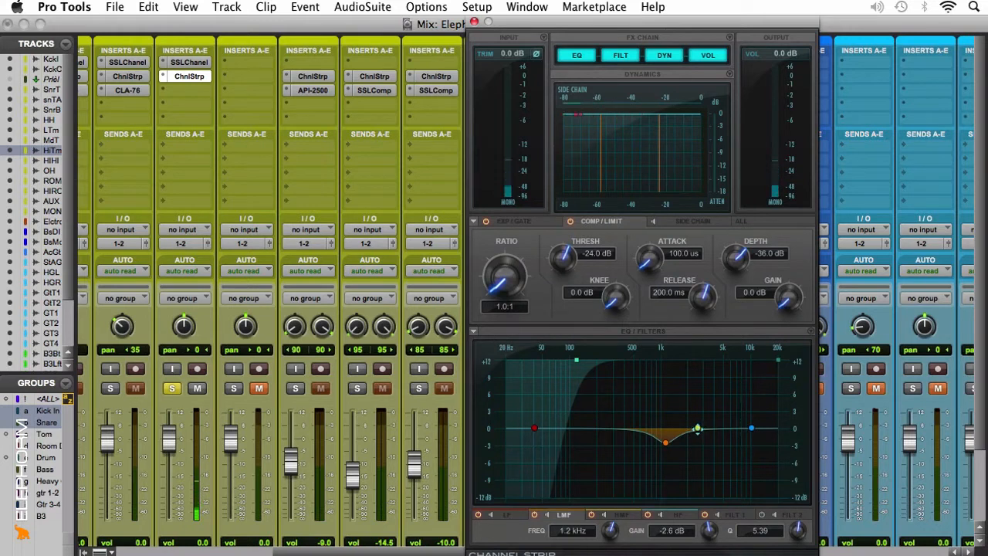
Cut the Hi Tom's high-mid band by 1.4 dB at 4.4 kHz with a Q of 5.73, and close the Channel Strip.
{"action": "left_click", "coordinate": [700, 427]}
{"action": "left_click_drag", "start_coordinate": [702, 429], "coordinate": [718, 441]}
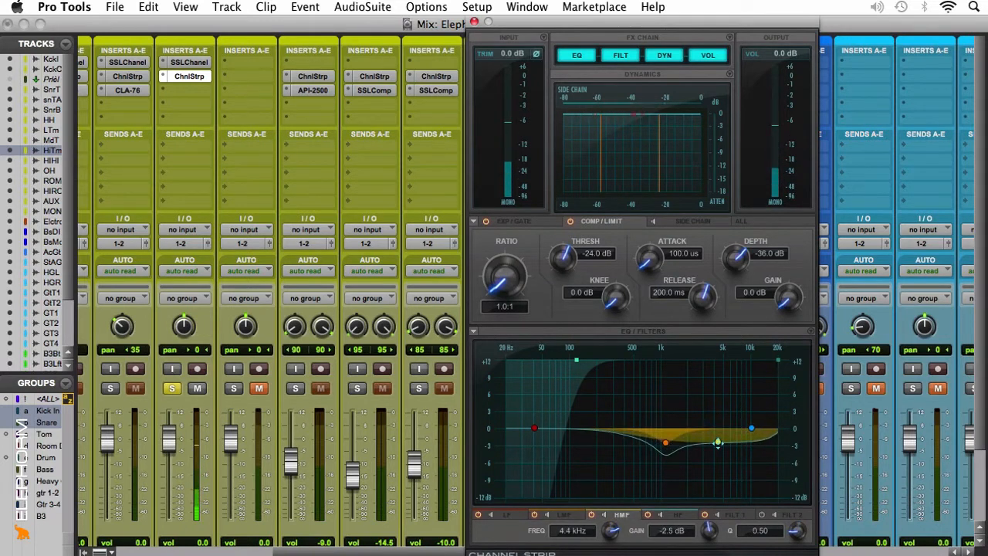
{"action": "left_click_drag", "start_coordinate": [773, 480], "coordinate": [787, 441]}
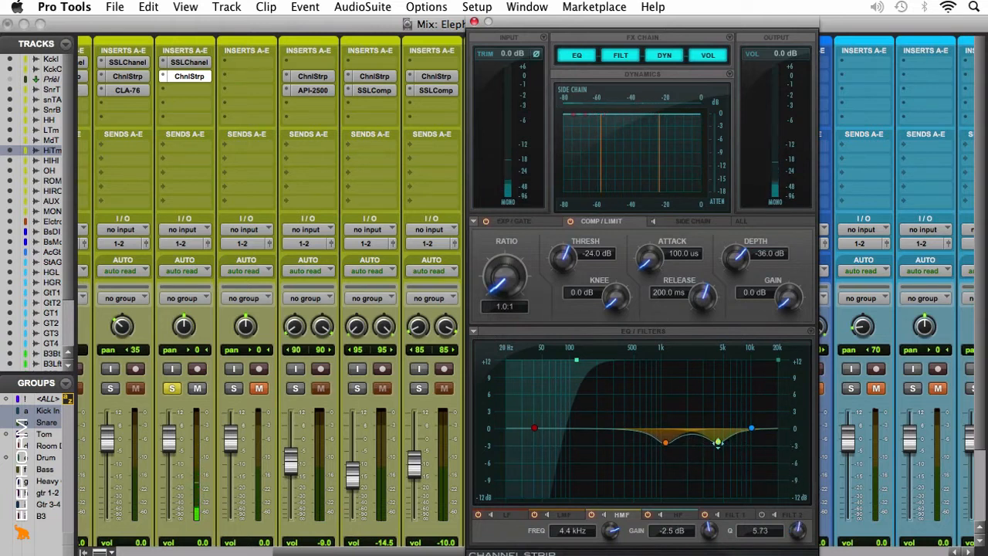
{"action": "left_click_drag", "start_coordinate": [718, 441], "coordinate": [722, 444]}
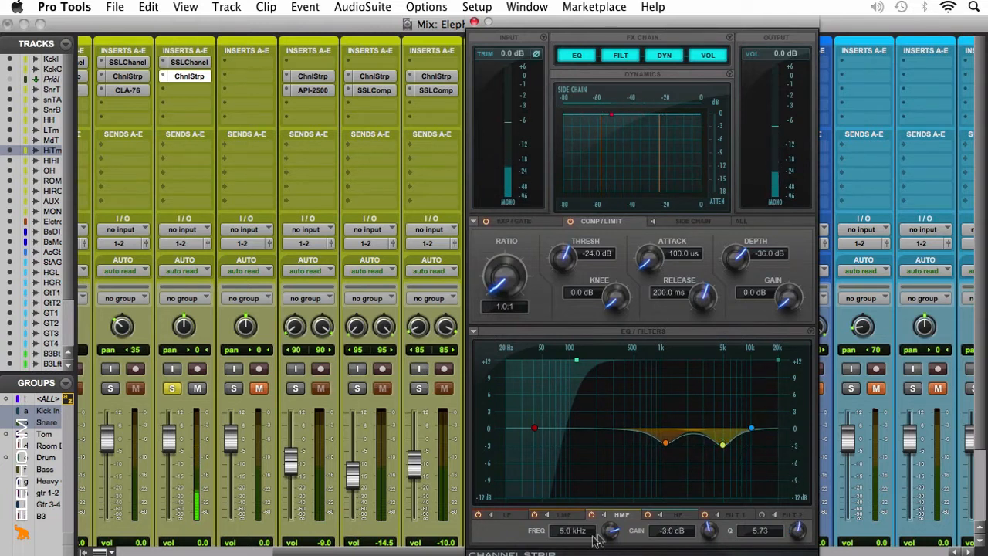
{"action": "left_click", "coordinate": [604, 514]}
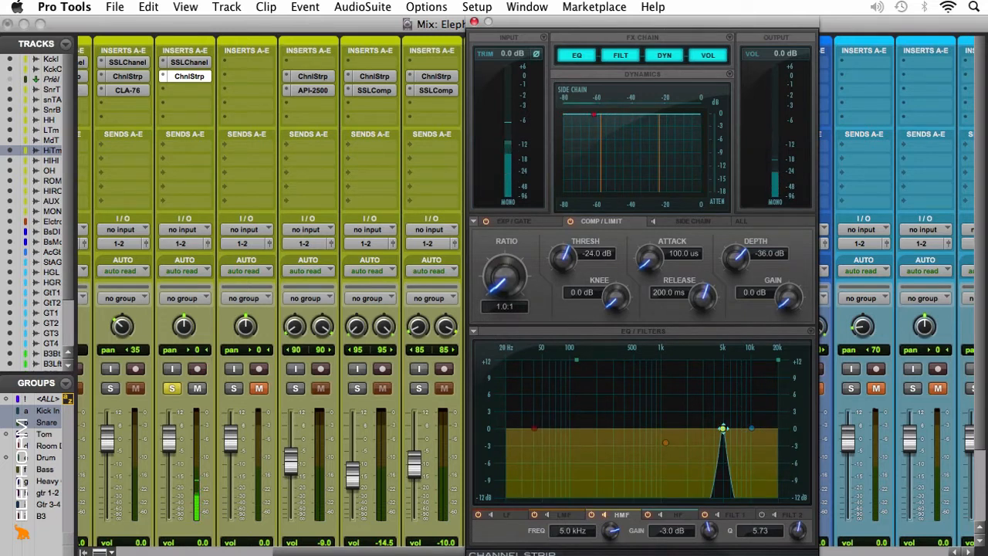
{"action": "left_click_drag", "start_coordinate": [723, 428], "coordinate": [718, 428]}
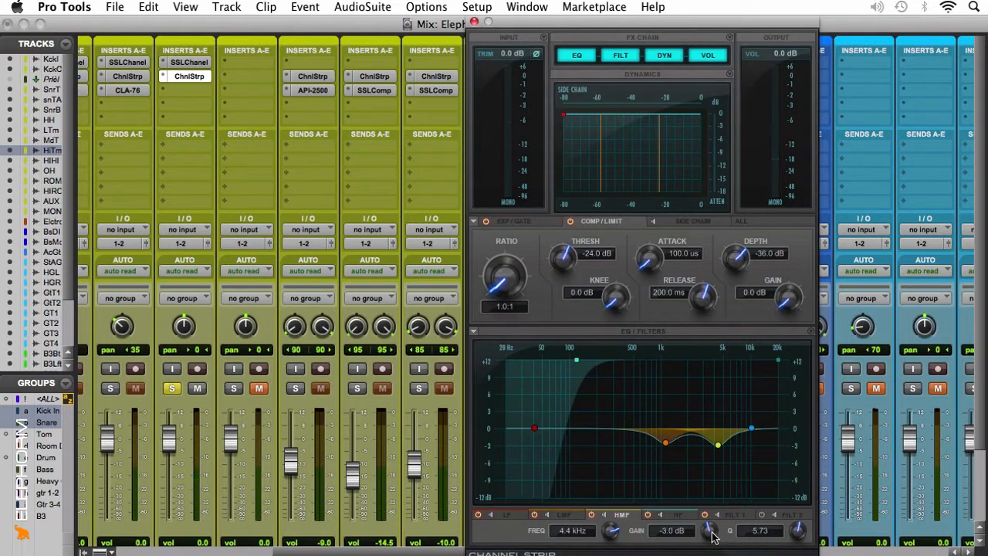
{"action": "left_click_drag", "start_coordinate": [713, 536], "coordinate": [715, 521]}
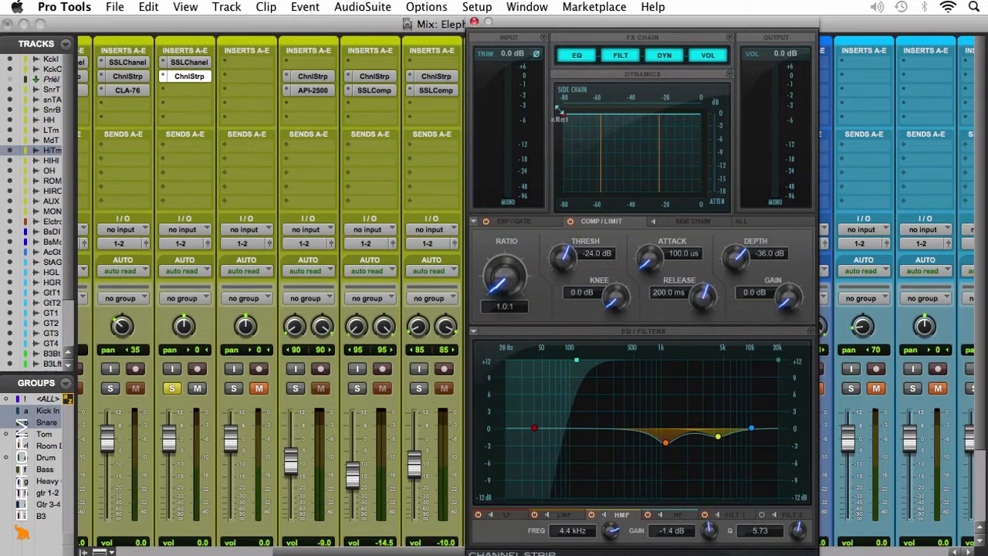
{"action": "left_click", "coordinate": [473, 24]}
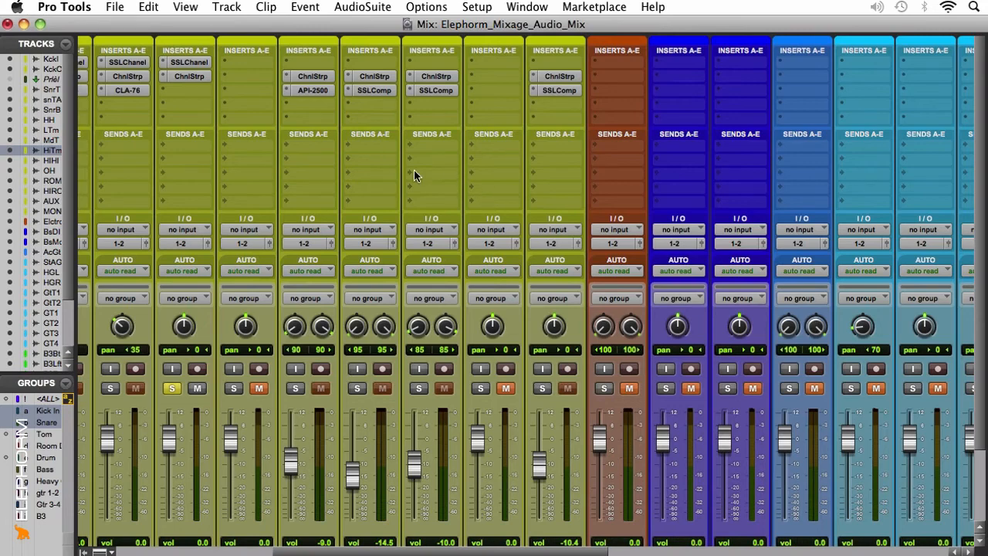
Add a mono CLA-76 compressor to the Hi Tom's third insert and position its window beside the Hi Tom channel.
{"action": "scroll", "coordinate": [414, 175], "scroll_direction": "down", "scroll_amount": 3}
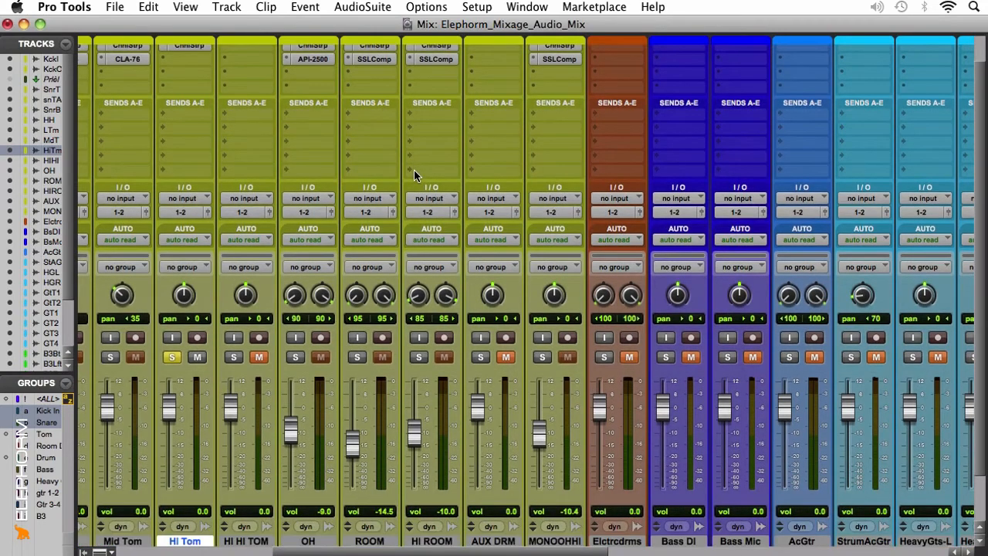
{"action": "scroll", "coordinate": [414, 175], "scroll_direction": "up", "scroll_amount": 3}
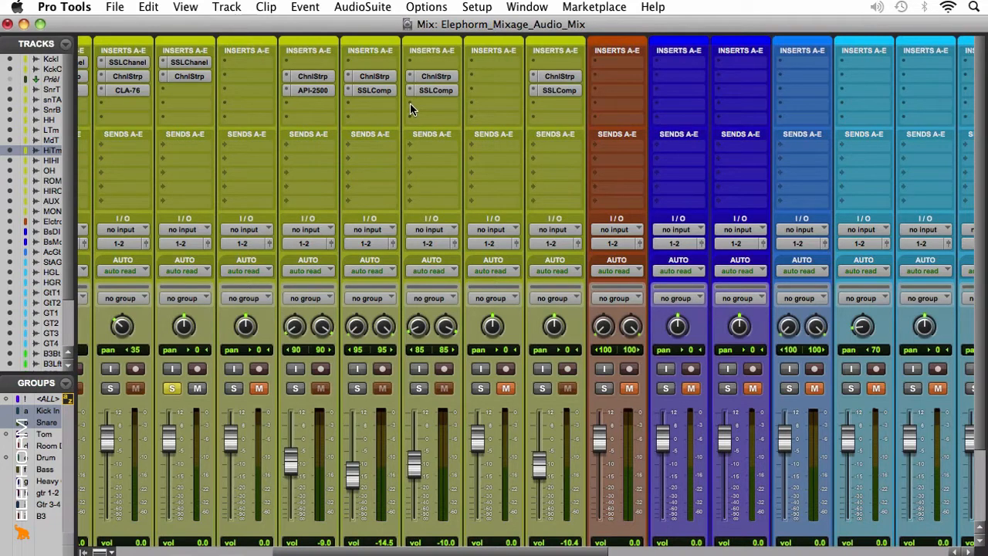
{"action": "scroll", "coordinate": [409, 110], "scroll_direction": "down", "scroll_amount": 5}
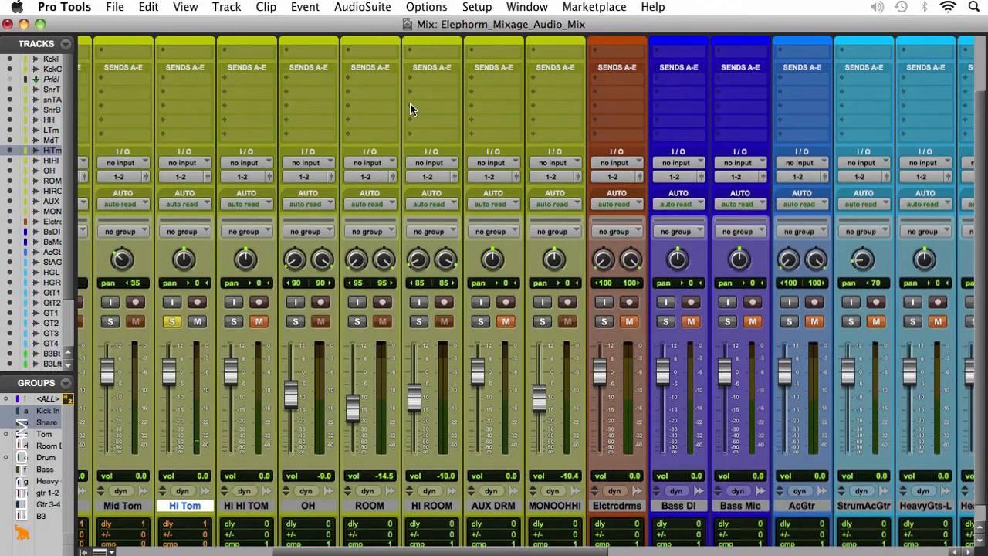
{"action": "scroll", "coordinate": [409, 103], "scroll_direction": "up", "scroll_amount": 5}
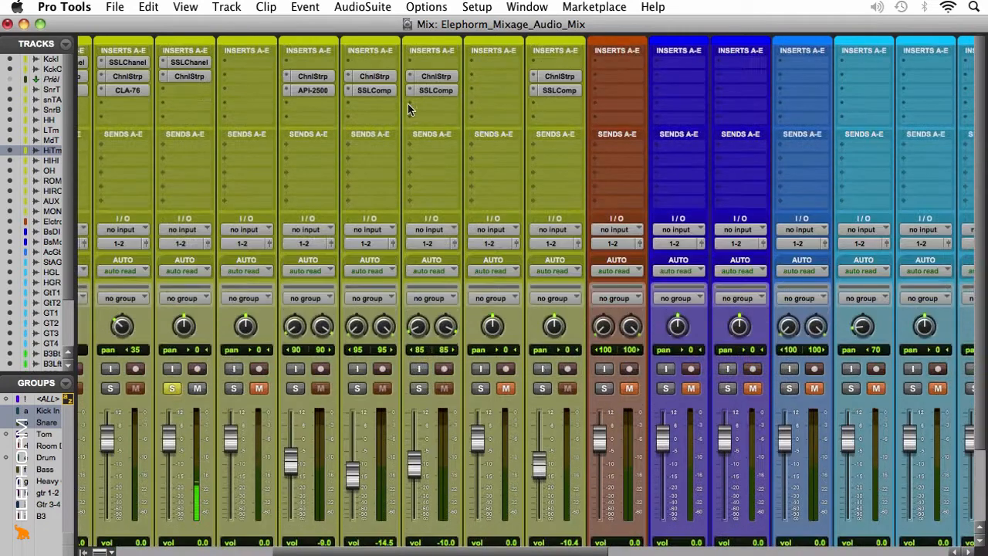
{"action": "left_click", "coordinate": [161, 89]}
{"action": "mouse_move", "coordinate": [201, 154]}
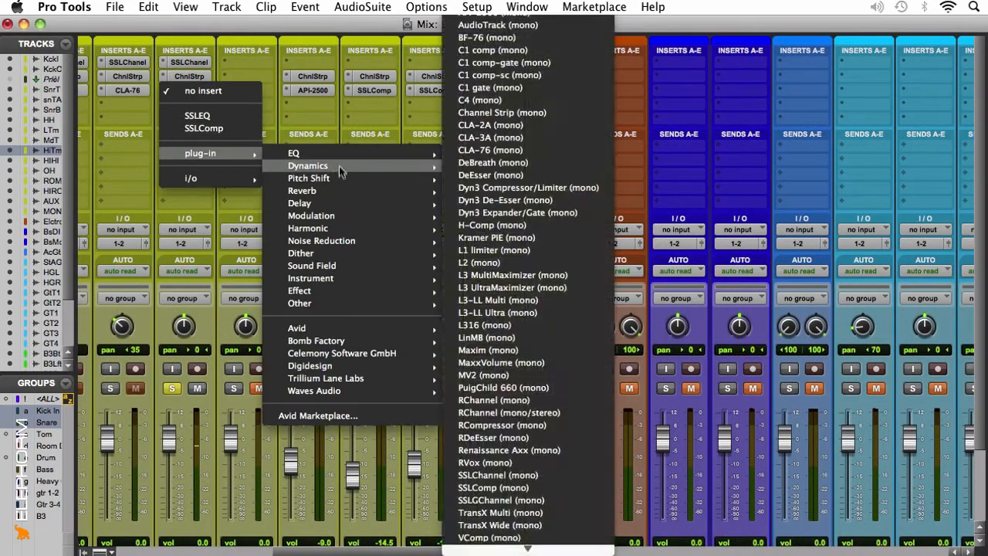
{"action": "mouse_move", "coordinate": [355, 166]}
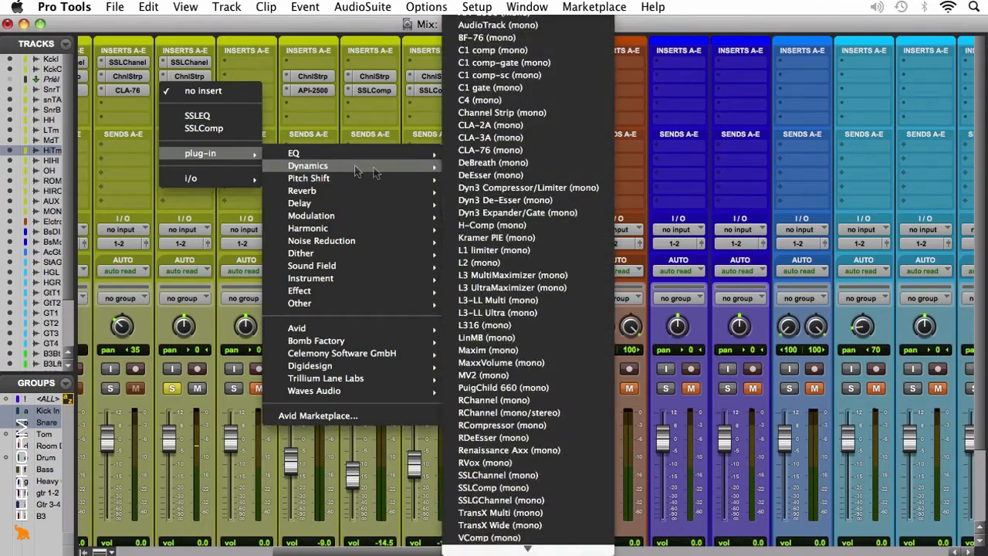
{"action": "left_click", "coordinate": [503, 149]}
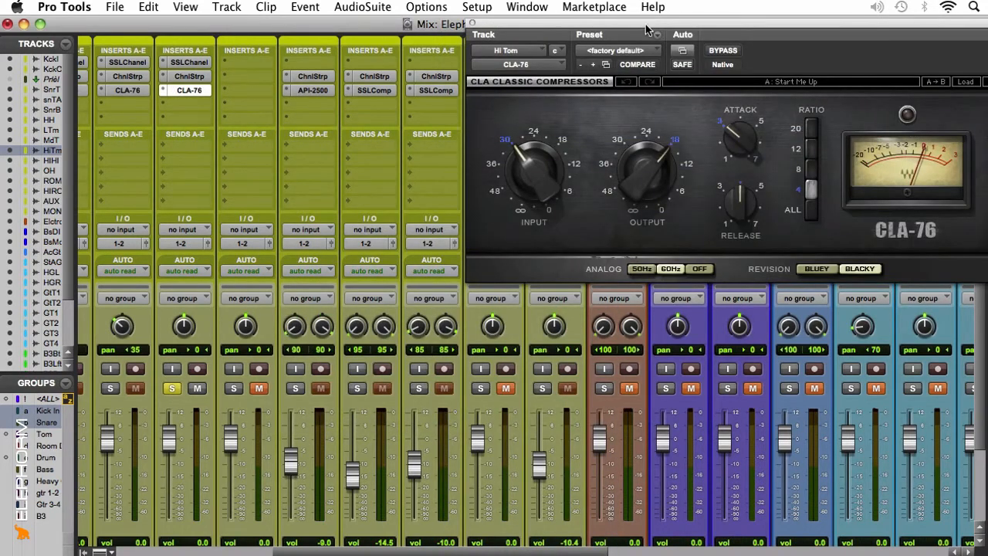
{"action": "left_click_drag", "start_coordinate": [646, 30], "coordinate": [438, 54]}
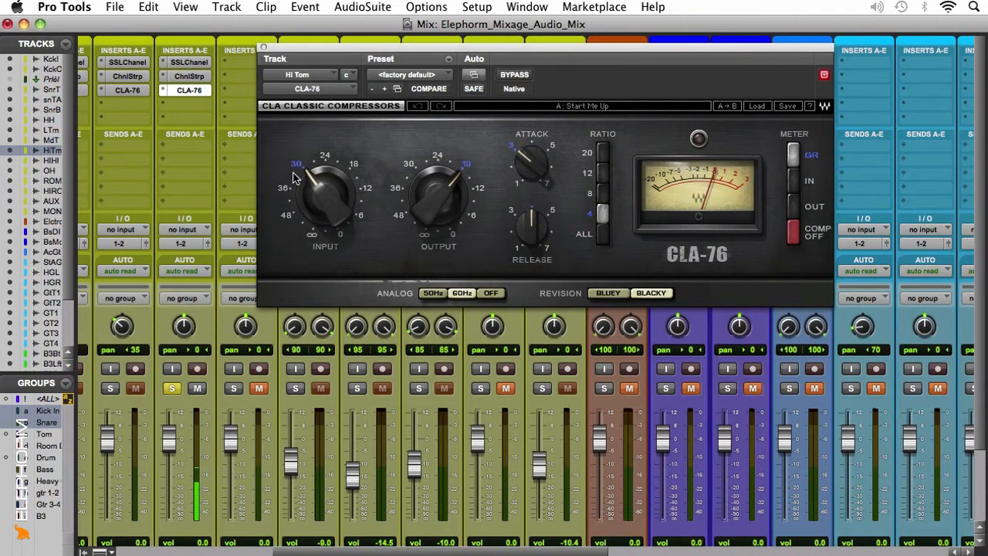
Set the Hi Tom's CLA-76 release to 7 and its ratio to 20, and close the plug-in.
{"action": "left_click_drag", "start_coordinate": [540, 231], "coordinate": [541, 207]}
{"action": "left_click", "coordinate": [604, 154]}
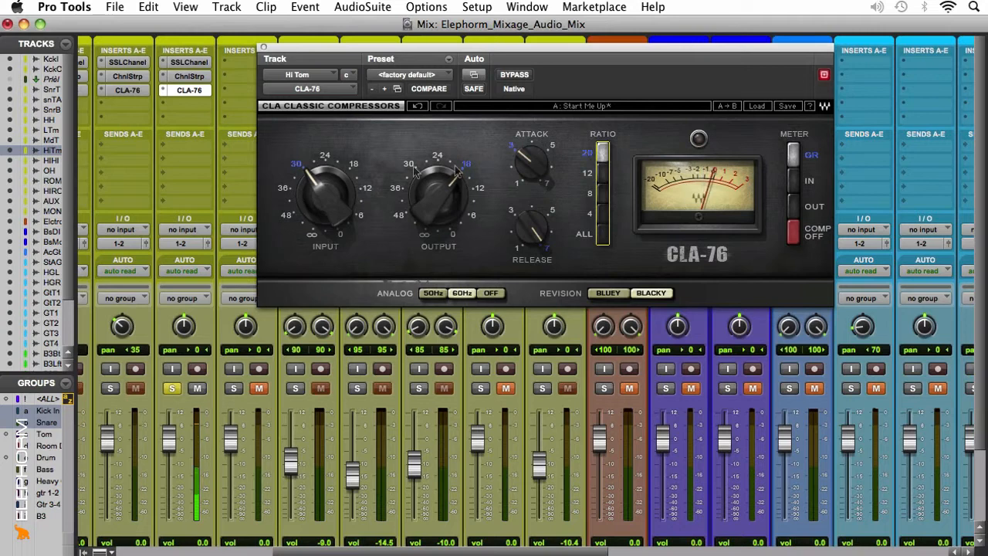
{"action": "left_click", "coordinate": [262, 47]}
{"action": "left_click", "coordinate": [184, 93]}
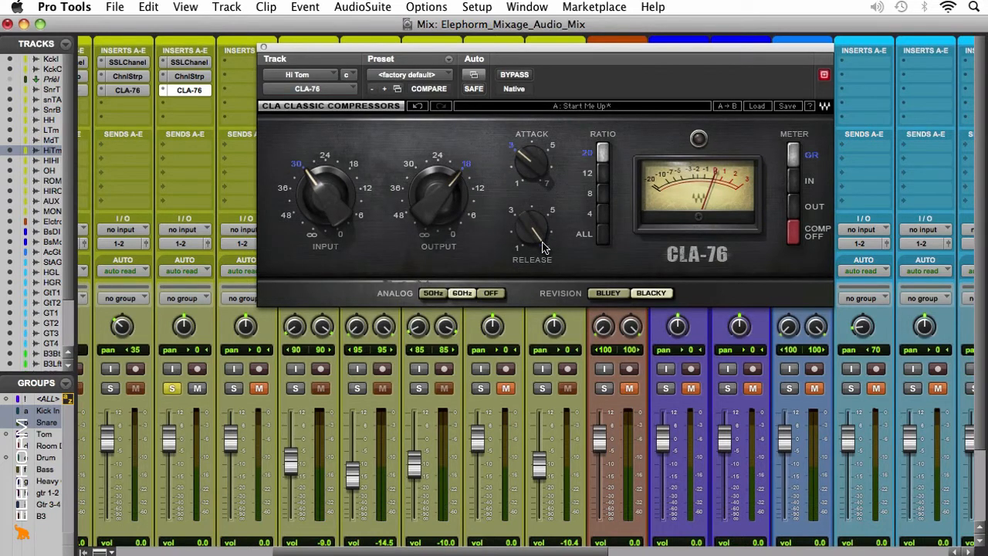
{"action": "left_click_drag", "start_coordinate": [543, 245], "coordinate": [551, 225]}
{"action": "mouse_move", "coordinate": [527, 160]}
{"action": "left_click", "coordinate": [263, 48]}
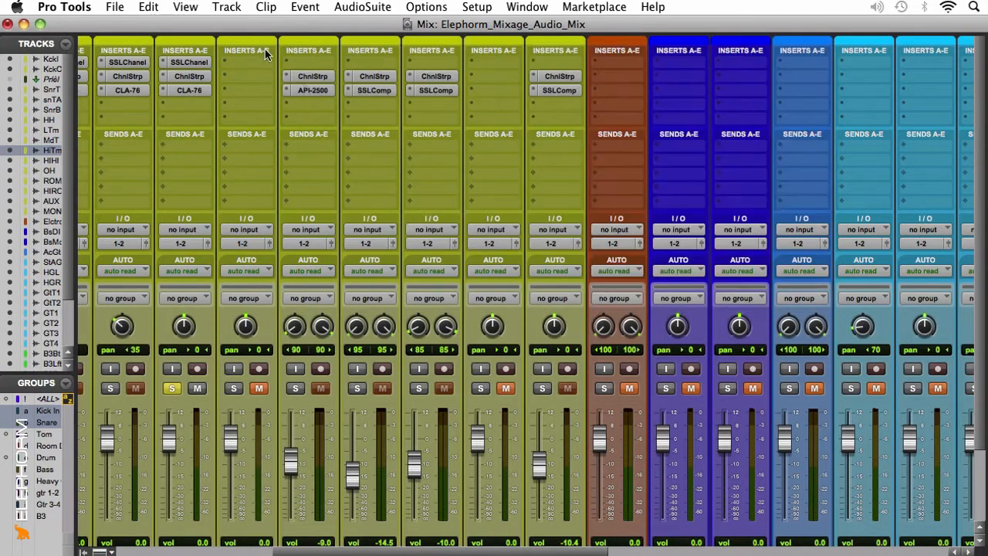
Switch to the Edit window and pan the Hi Tom 41 to the right.
{"action": "key", "text": "super+equal"}
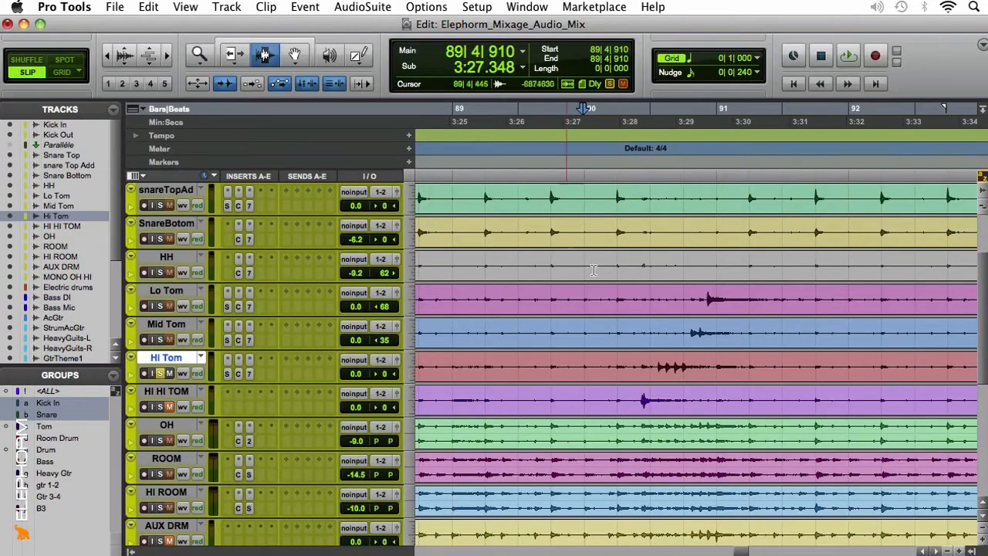
{"action": "key", "text": "r"}
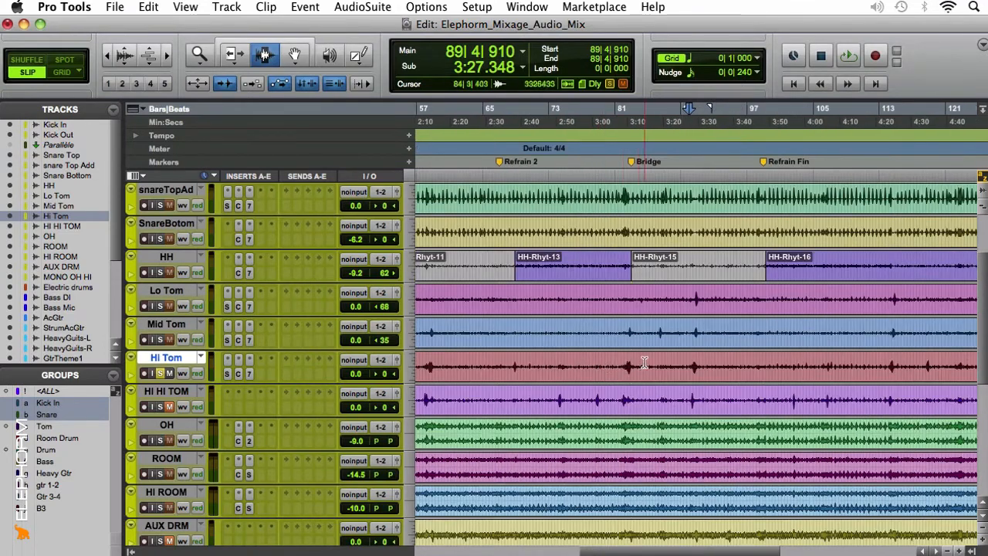
{"action": "key", "text": "t"}
{"action": "key", "text": "t"}
{"action": "key", "text": "t"}
{"action": "key", "text": "t"}
{"action": "key", "text": "t"}
{"action": "left_click", "coordinate": [877, 367]}
{"action": "key", "text": "t"}
{"action": "key", "text": "r"}
{"action": "left_click", "coordinate": [664, 363]}
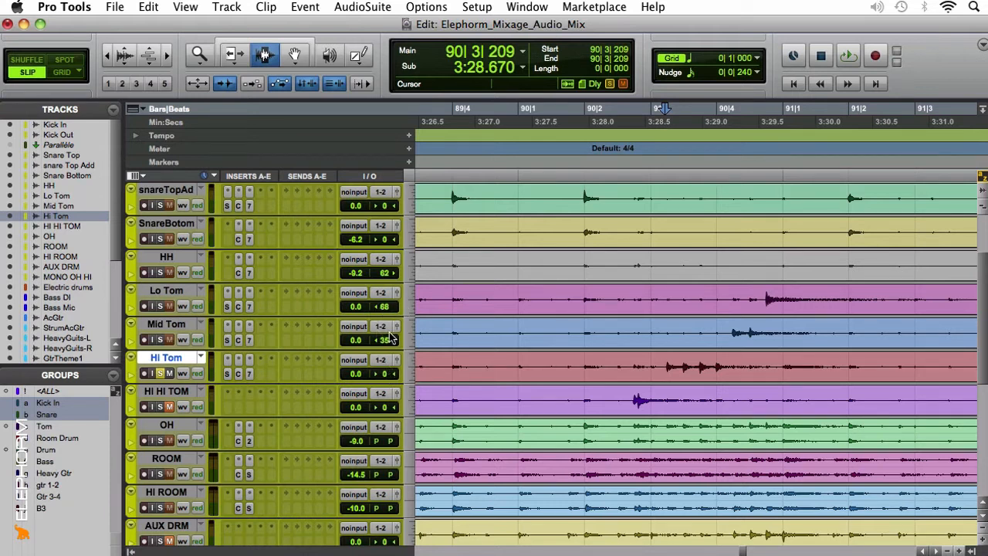
{"action": "left_click_drag", "start_coordinate": [383, 373], "coordinate": [396, 377]}
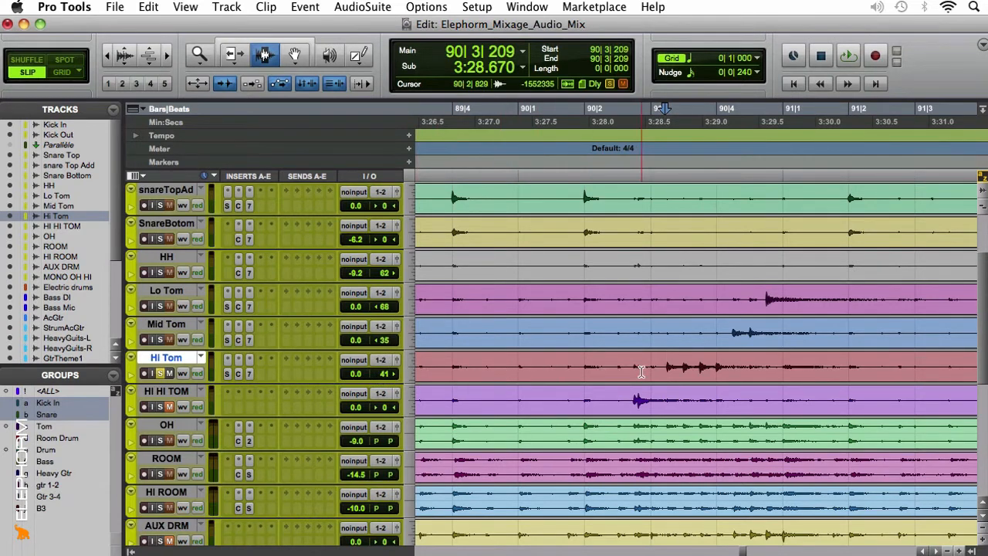
Solo the Lo Tom and Mid Tom together with the Hi Tom and play the fill from bar 90.
{"action": "left_click", "coordinate": [159, 340]}
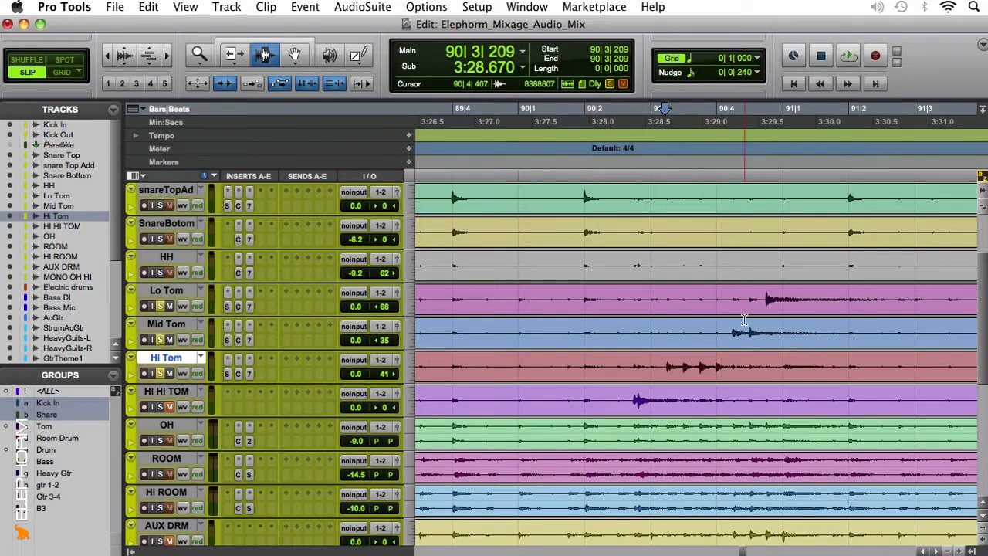
{"action": "left_click", "coordinate": [527, 366]}
{"action": "key", "text": "space"}
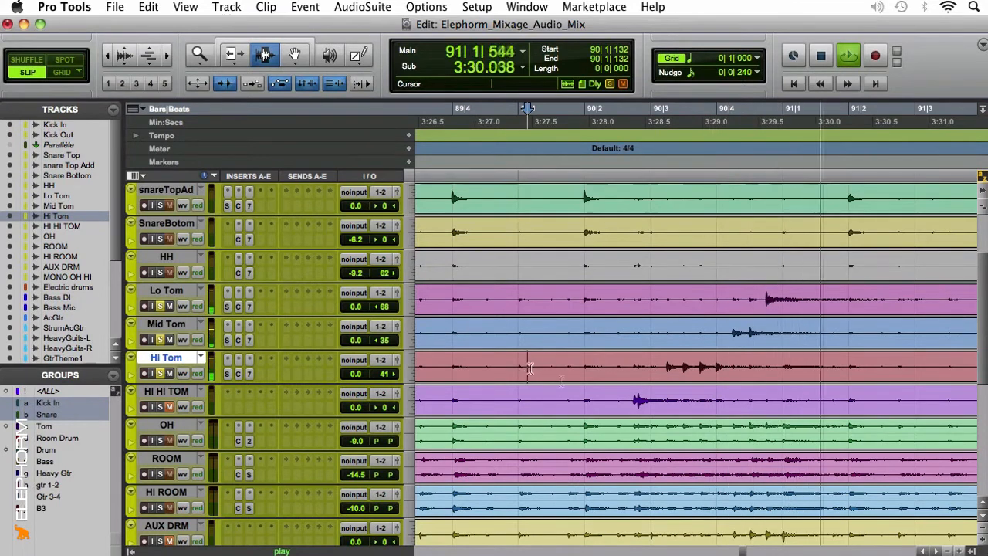
{"action": "key", "text": "space"}
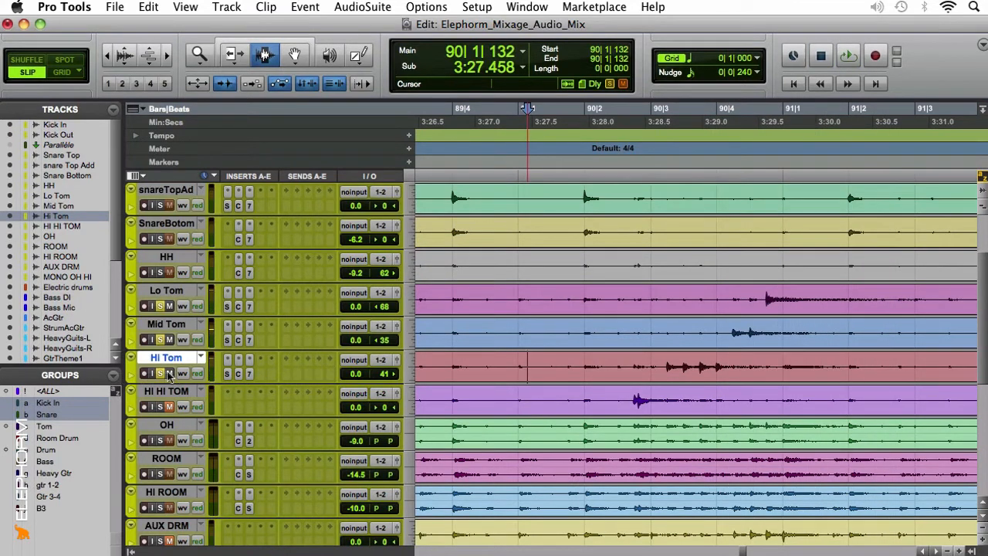
Clear the solos on the three toms, unmute and solo the HI HI TOM, and select its hit from 90|2|692 to 90|4|951.
{"action": "left_click", "coordinate": [160, 339]}
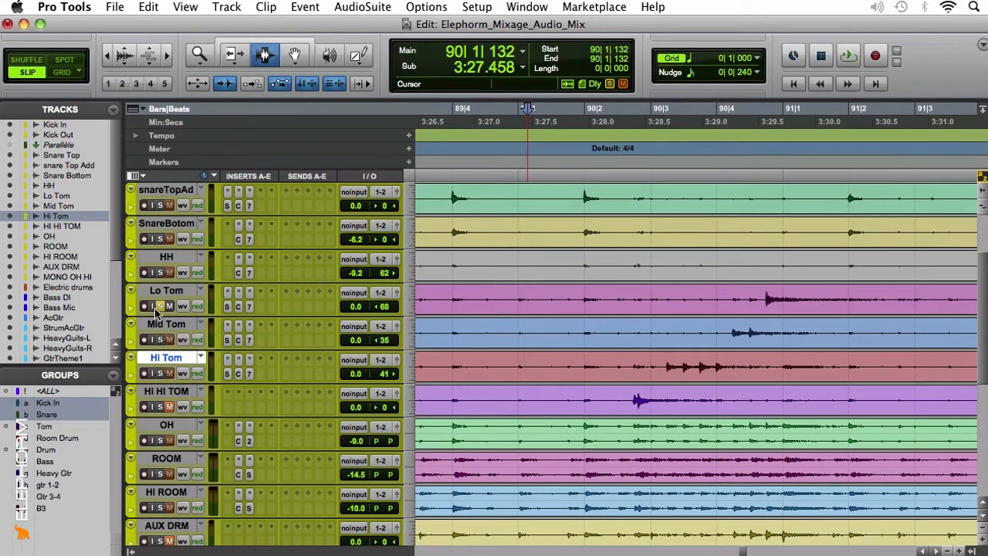
{"action": "left_click", "coordinate": [162, 306]}
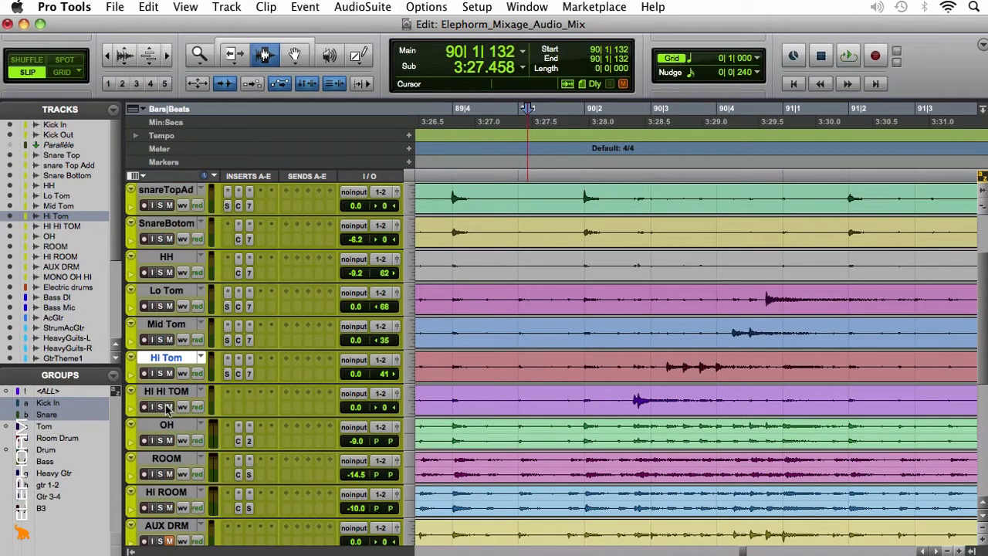
{"action": "left_click", "coordinate": [161, 409]}
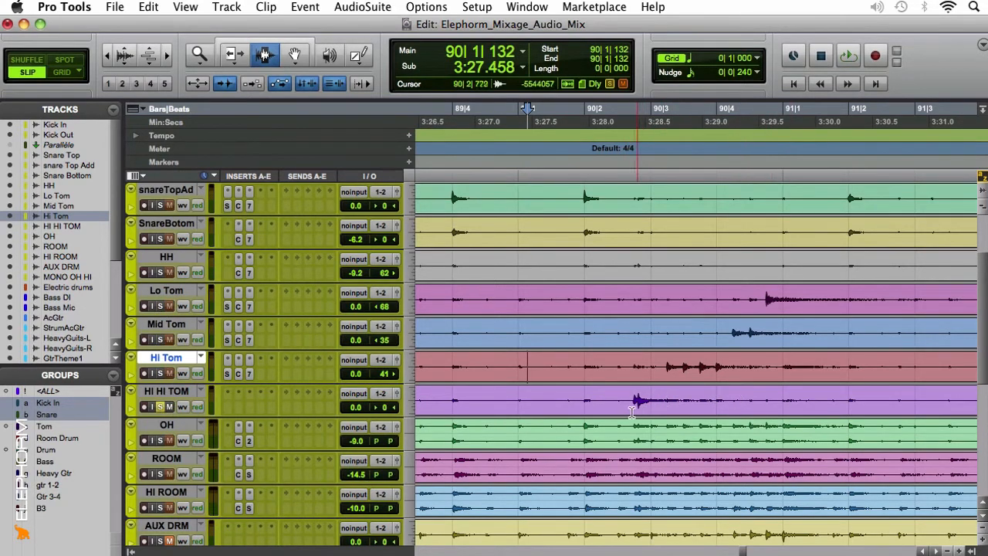
{"action": "left_click_drag", "start_coordinate": [630, 410], "coordinate": [781, 411]}
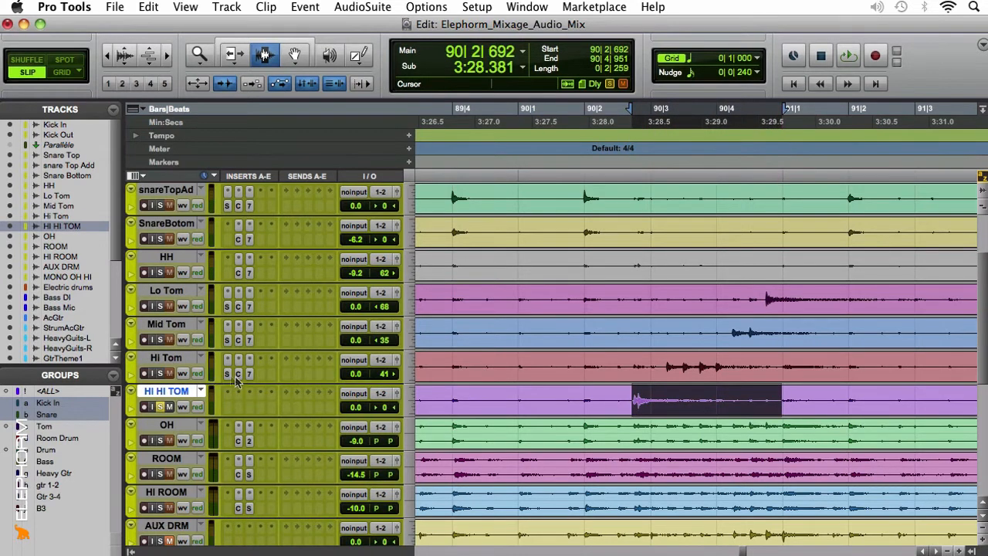
Copy the Hi Tom's SSLChannel insert to the HI HI TOM's first insert, and open it while the selection loops.
{"action": "left_click_drag", "start_coordinate": [226, 373], "coordinate": [227, 407]}
{"action": "key", "text": "space"}
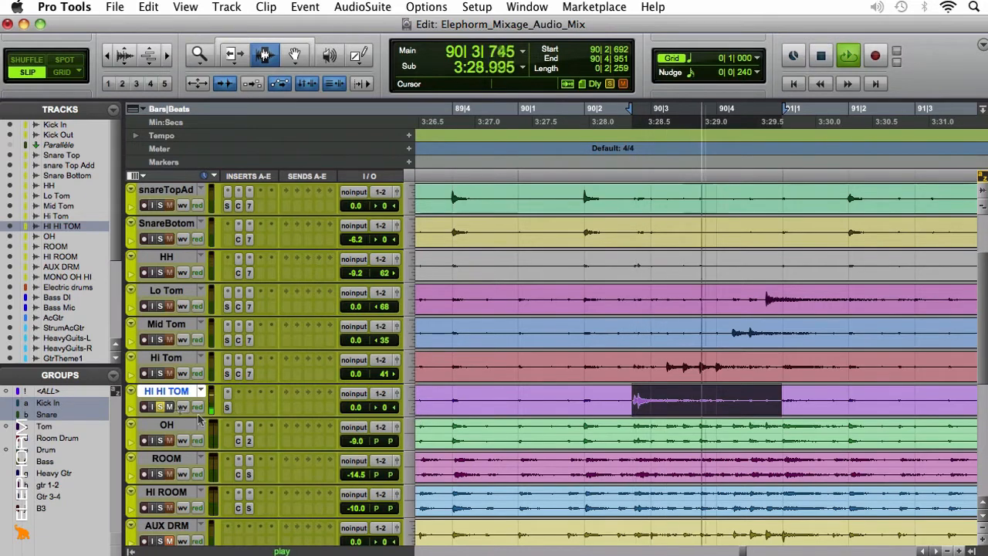
{"action": "left_click", "coordinate": [227, 406]}
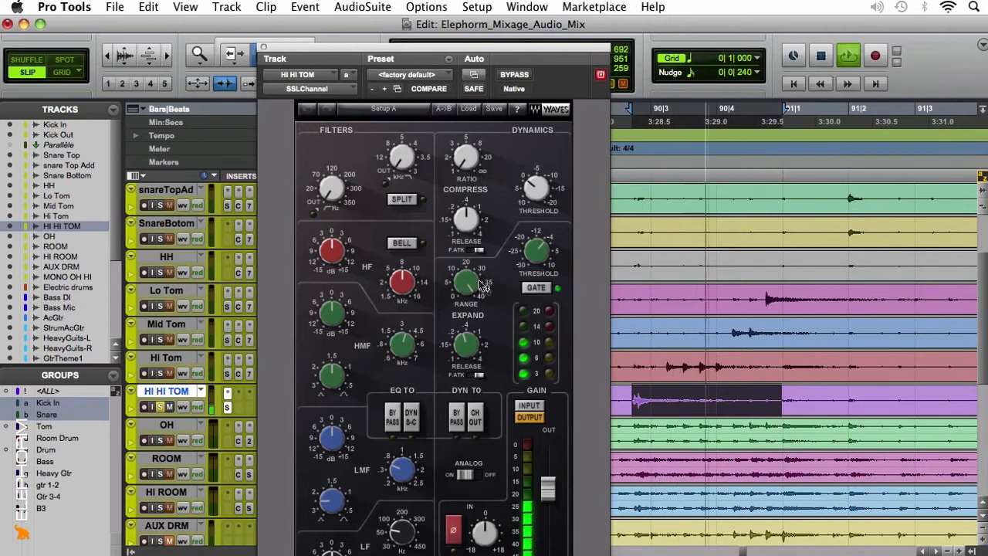
Shorten the HI HI TOM's gate release to its minimum, raise the gate threshold, and close the SSLChannel.
{"action": "left_click", "coordinate": [662, 364]}
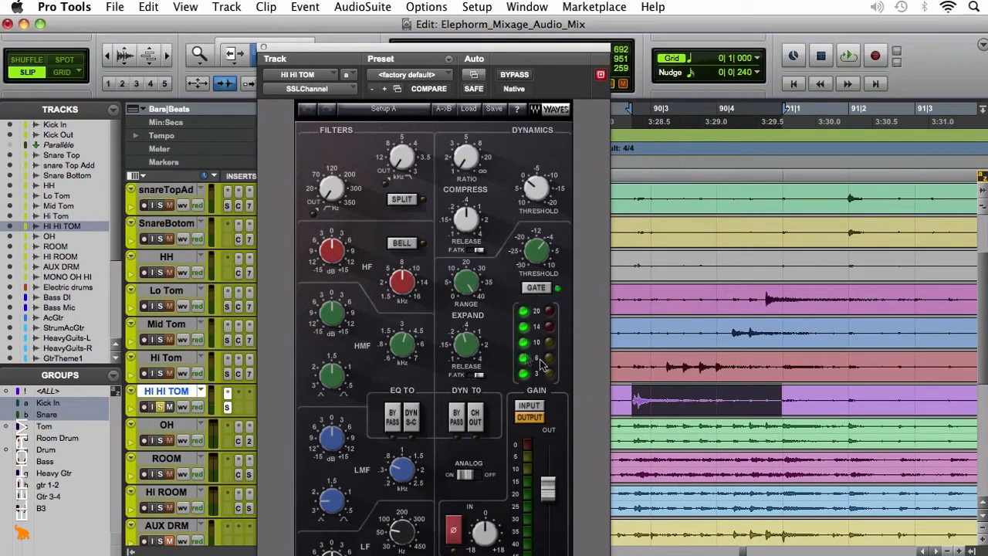
{"action": "key", "text": "space"}
{"action": "left_click_drag", "start_coordinate": [470, 354], "coordinate": [470, 352]}
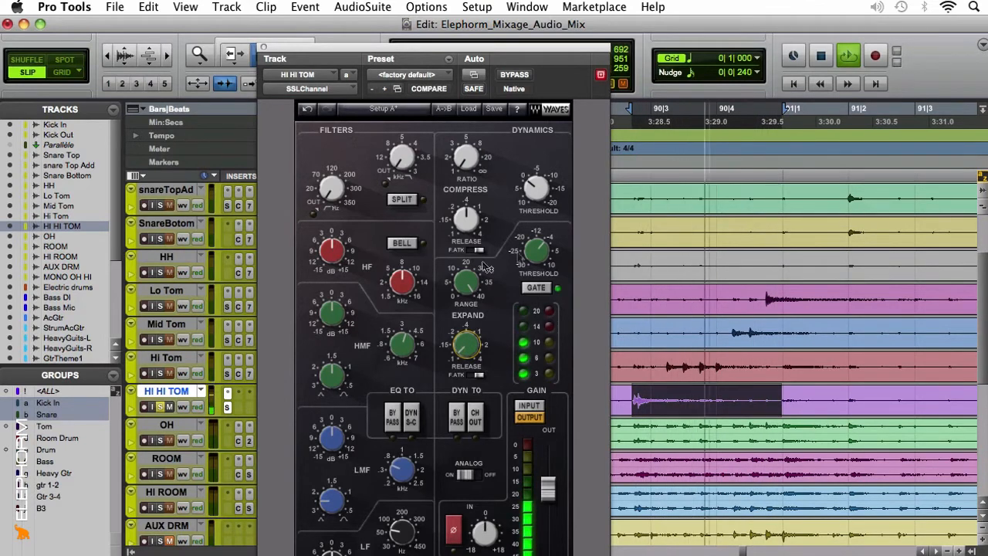
{"action": "left_click_drag", "start_coordinate": [536, 250], "coordinate": [536, 237]}
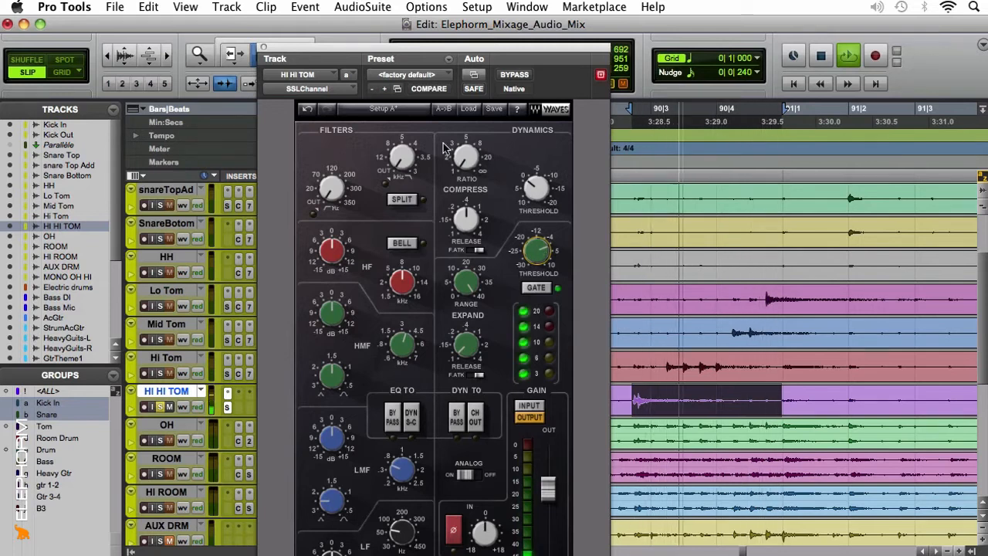
{"action": "left_click", "coordinate": [263, 49]}
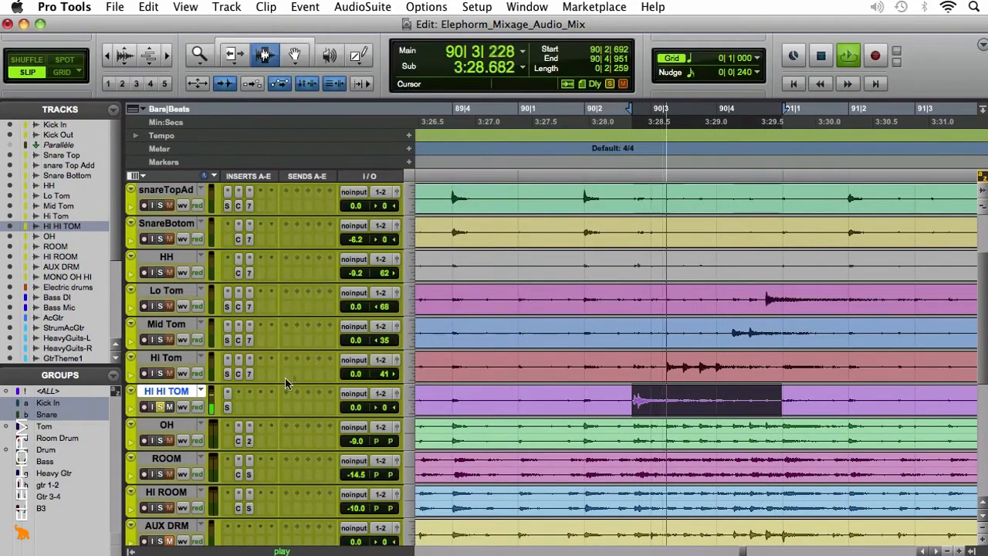
Add a mono Channel Strip to the HI HI TOM's second insert and switch to the Mix window.
{"action": "left_click", "coordinate": [238, 395]}
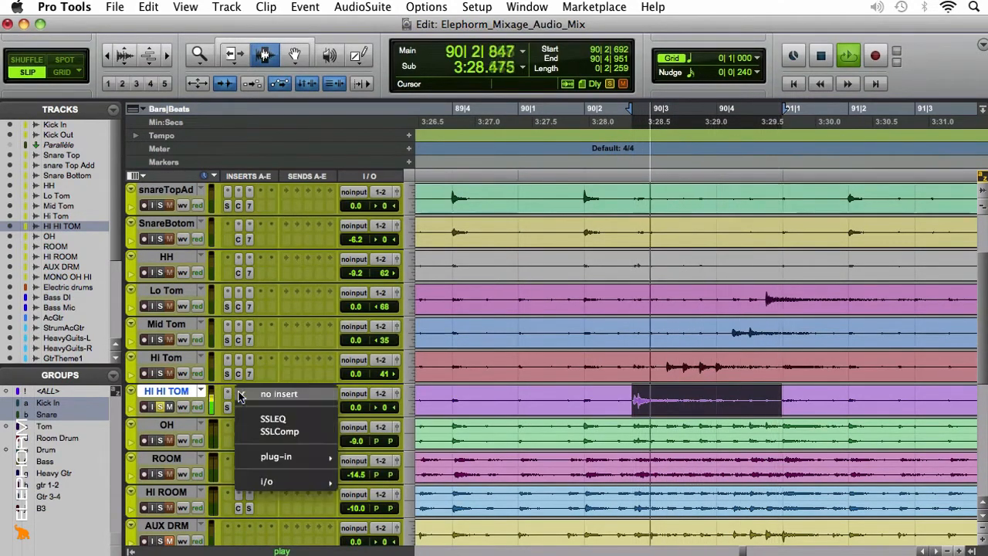
{"action": "mouse_move", "coordinate": [301, 456]}
{"action": "mouse_move", "coordinate": [474, 283]}
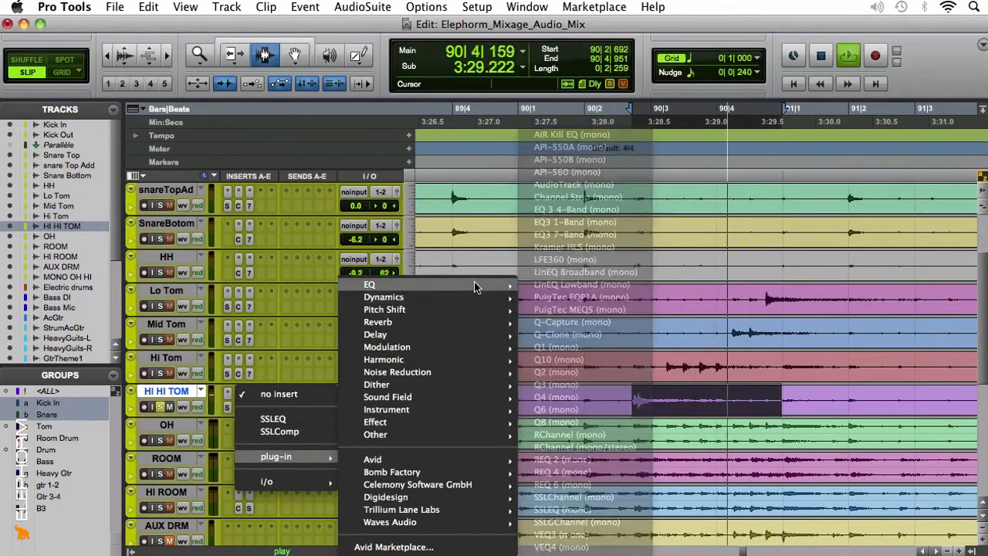
{"action": "left_click", "coordinate": [580, 200]}
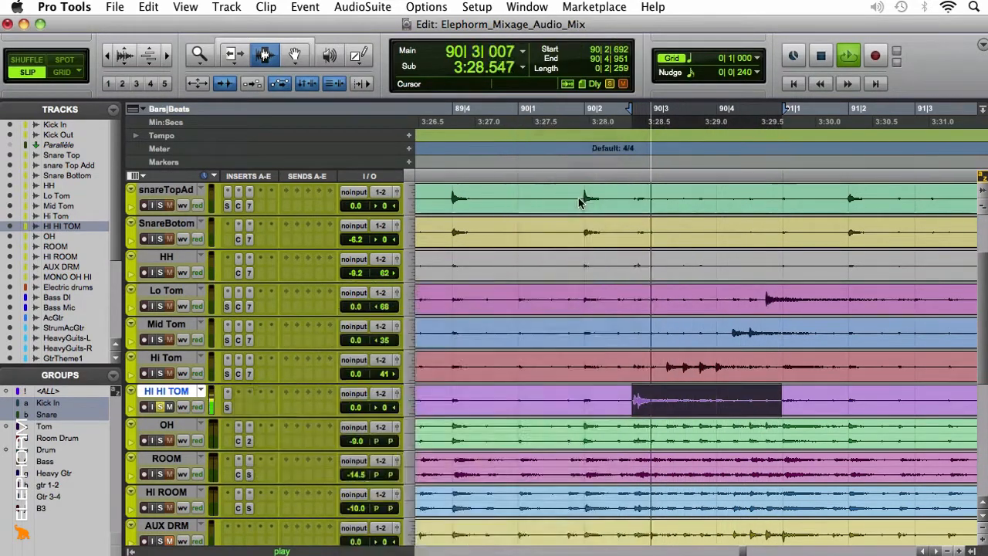
{"action": "key", "text": "super+equal"}
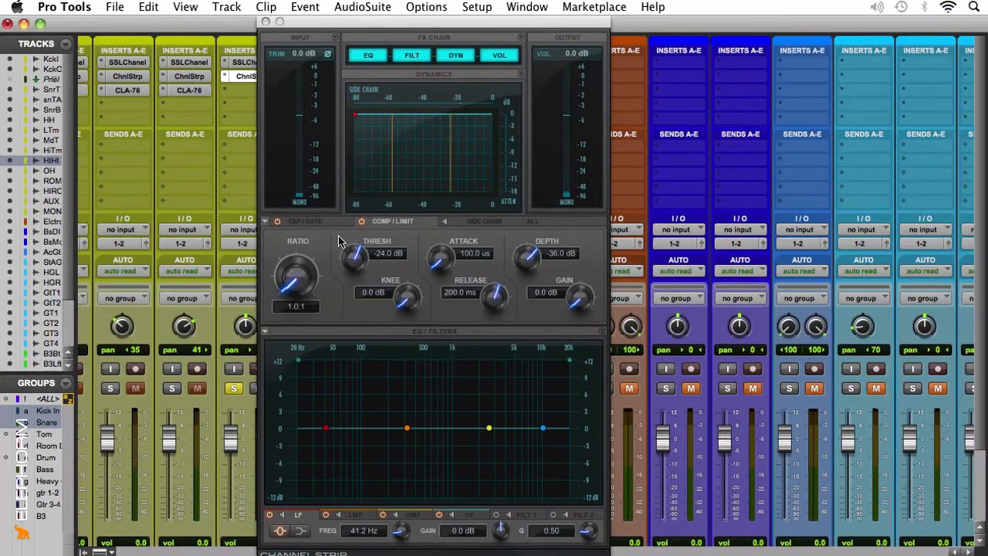
Enable the Channel Strip's first filter as a high-pass on the HI HI TOM and set its frequency to 140 Hz.
{"action": "left_click_drag", "start_coordinate": [298, 360], "coordinate": [357, 367]}
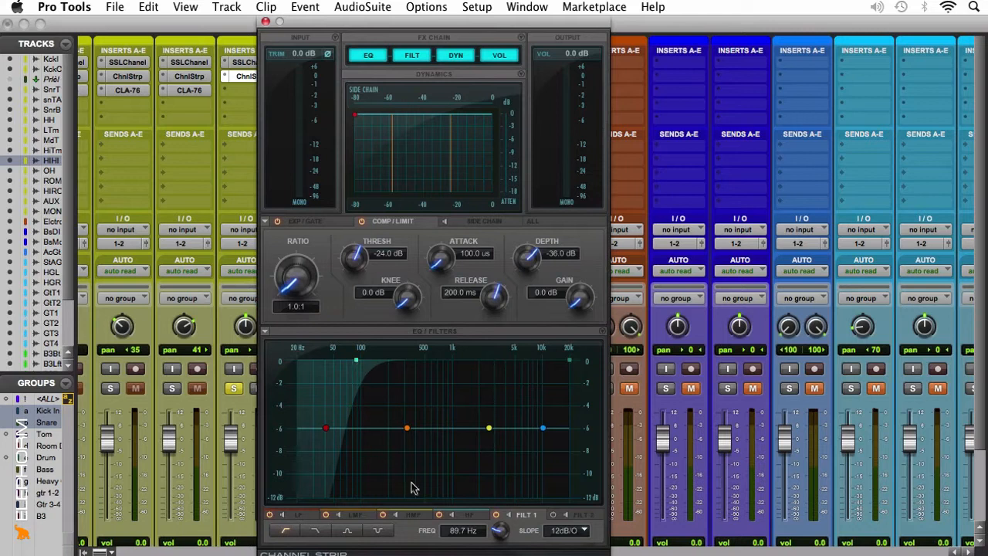
{"action": "left_click", "coordinate": [463, 531]}
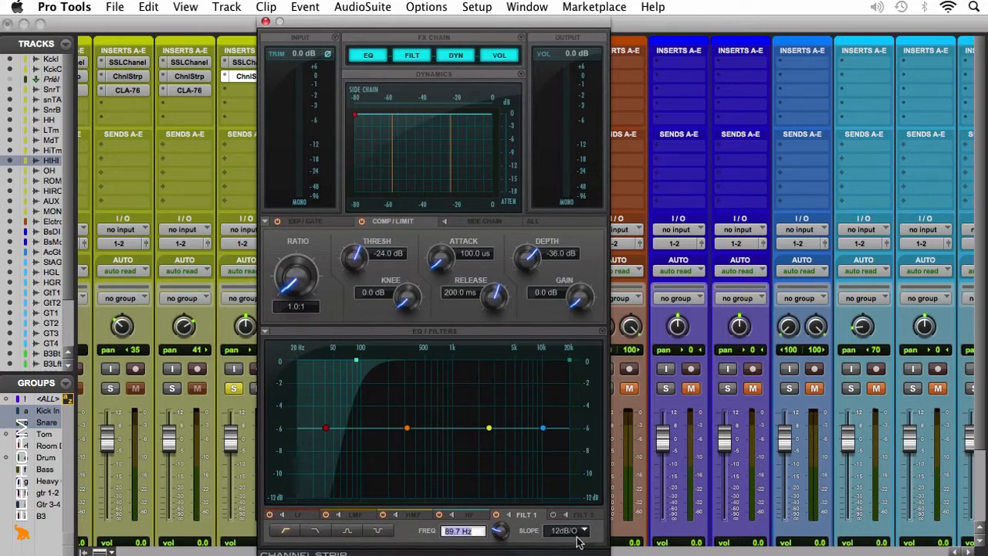
{"action": "type", "text": "140"}
{"action": "key", "text": "Return"}
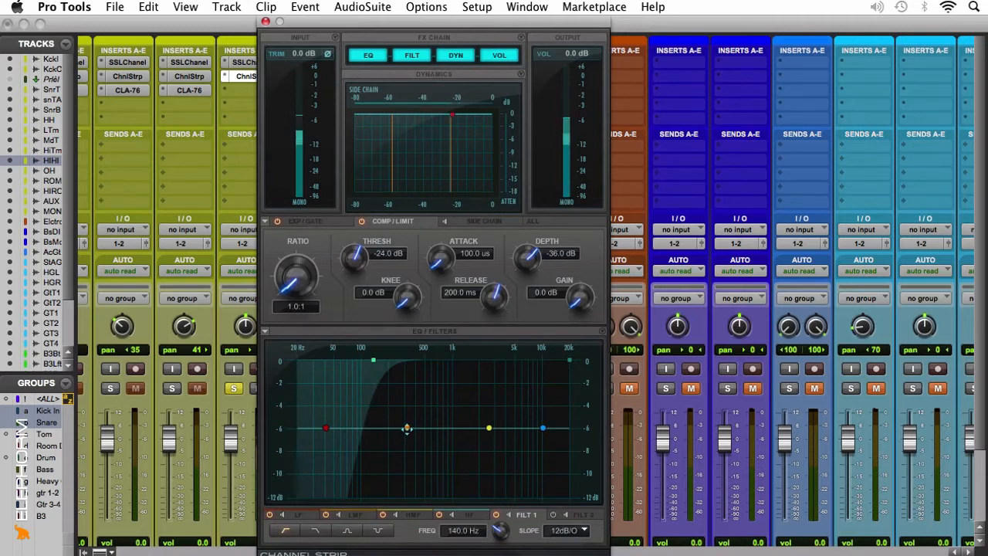
Cut the HI HI TOM's low-mid band by about 2.3 dB near 1.1 kHz with a Q of about 3.6, and close the Channel Strip.
{"action": "left_click_drag", "start_coordinate": [408, 428], "coordinate": [455, 441]}
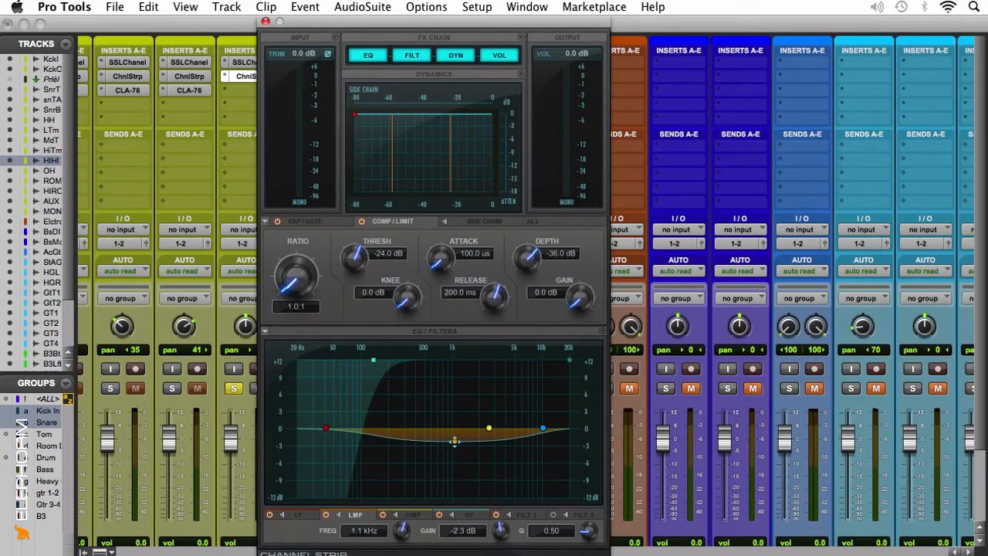
{"action": "left_click_drag", "start_coordinate": [590, 533], "coordinate": [584, 468]}
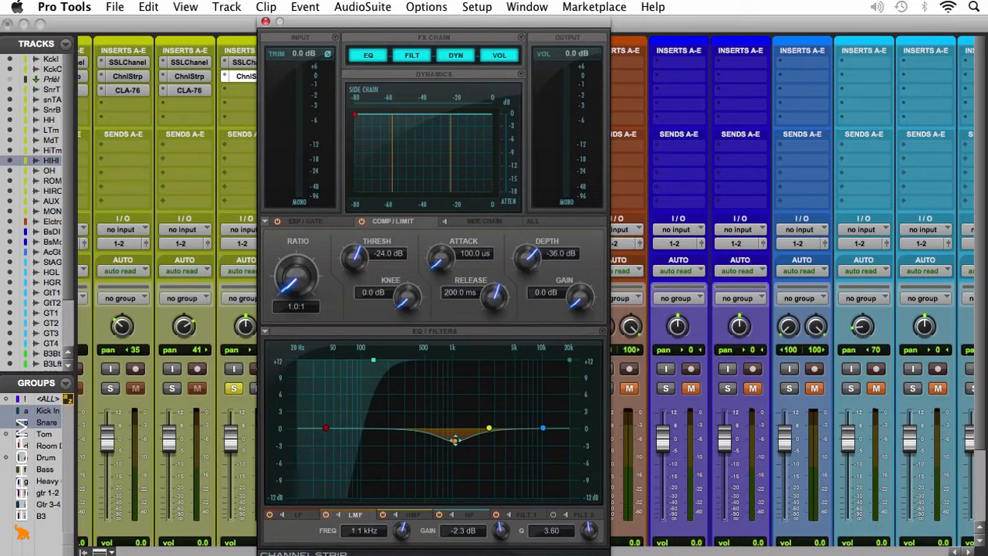
{"action": "left_click_drag", "start_coordinate": [453, 440], "coordinate": [457, 442]}
{"action": "scroll", "coordinate": [588, 531], "scroll_direction": "up", "scroll_amount": 3}
{"action": "left_click", "coordinate": [265, 22]}
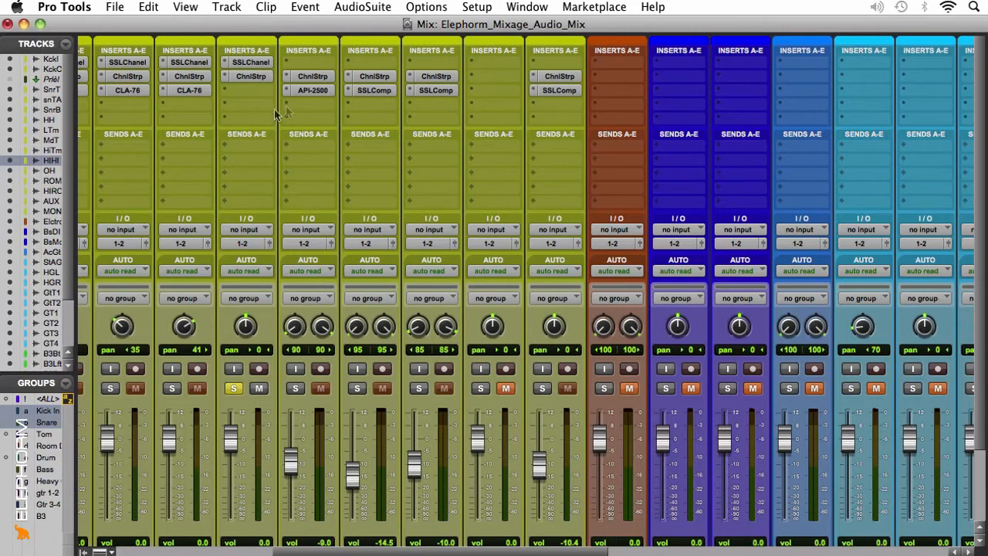
Add a mono CLA-76 compressor to the HI HI TOM's third insert with its release at 7 and its ratio at 20.
{"action": "left_click", "coordinate": [231, 90]}
{"action": "mouse_move", "coordinate": [291, 160]}
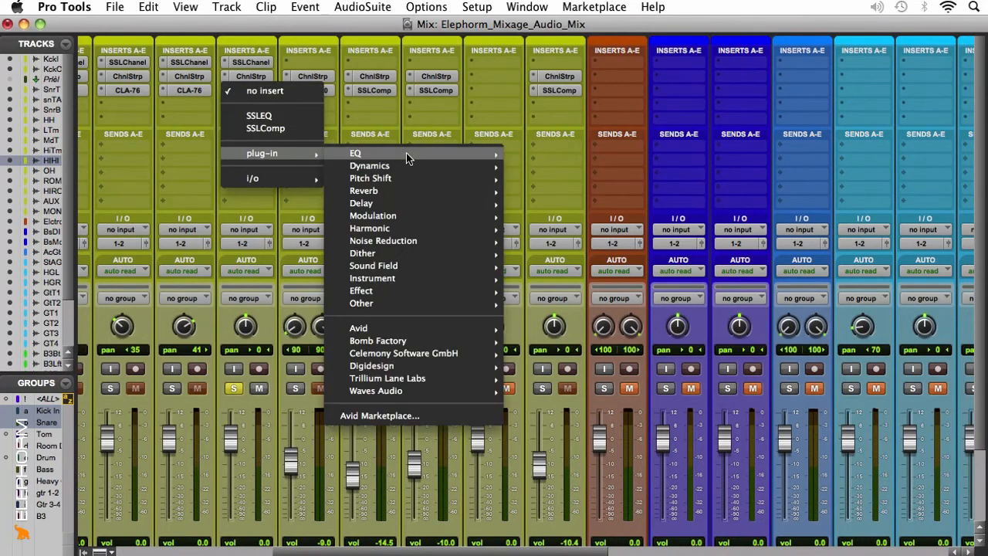
{"action": "mouse_move", "coordinate": [406, 154]}
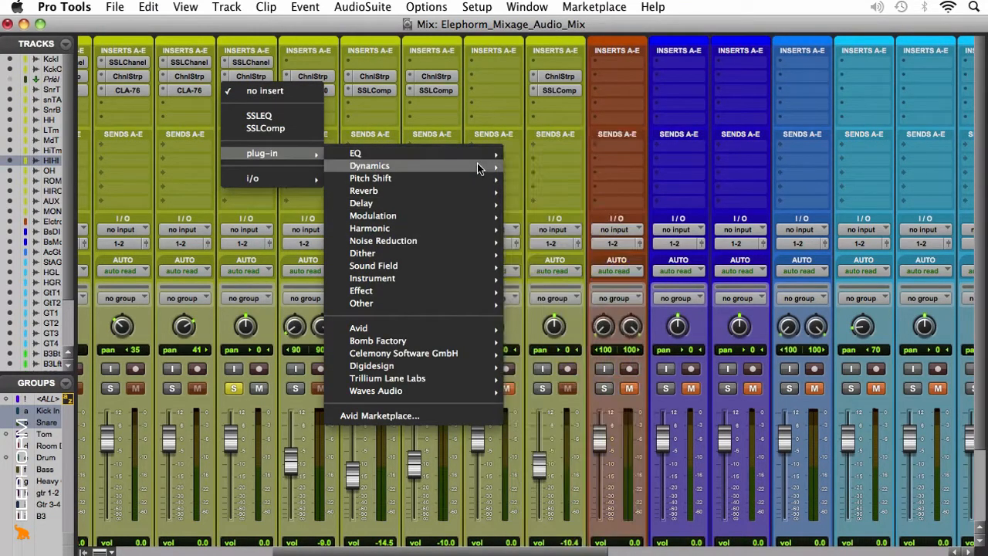
{"action": "mouse_move", "coordinate": [432, 166]}
{"action": "left_click", "coordinate": [559, 150]}
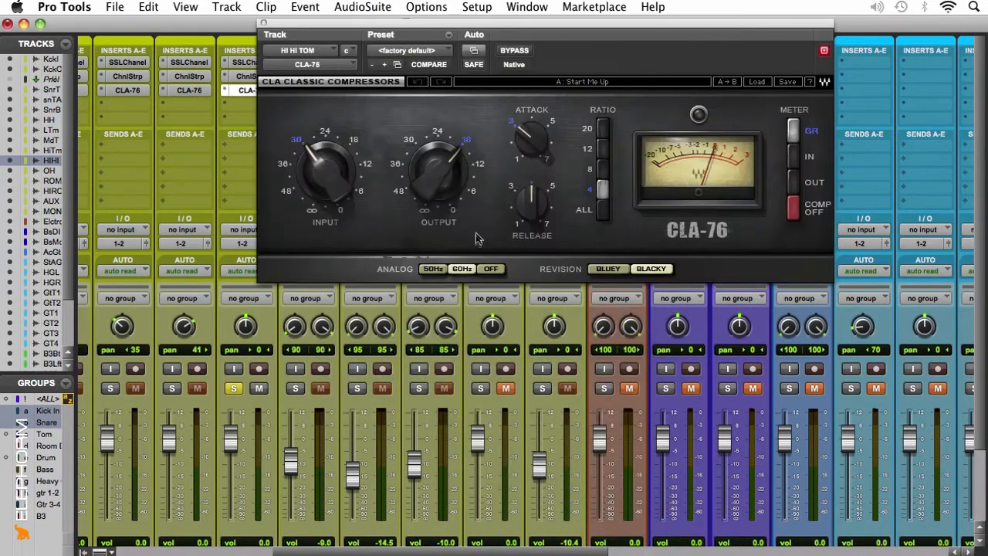
{"action": "left_click_drag", "start_coordinate": [531, 202], "coordinate": [531, 166]}
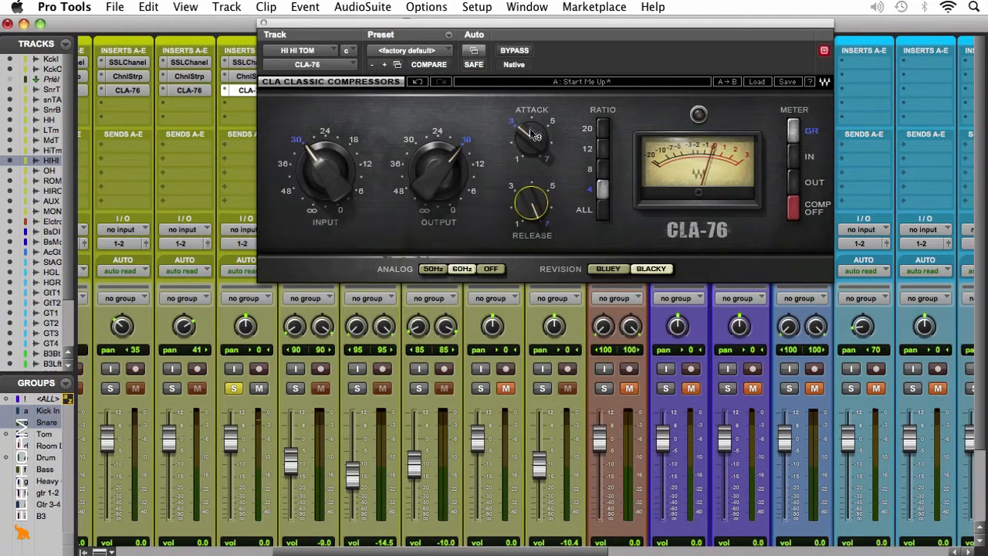
{"action": "left_click", "coordinate": [601, 127]}
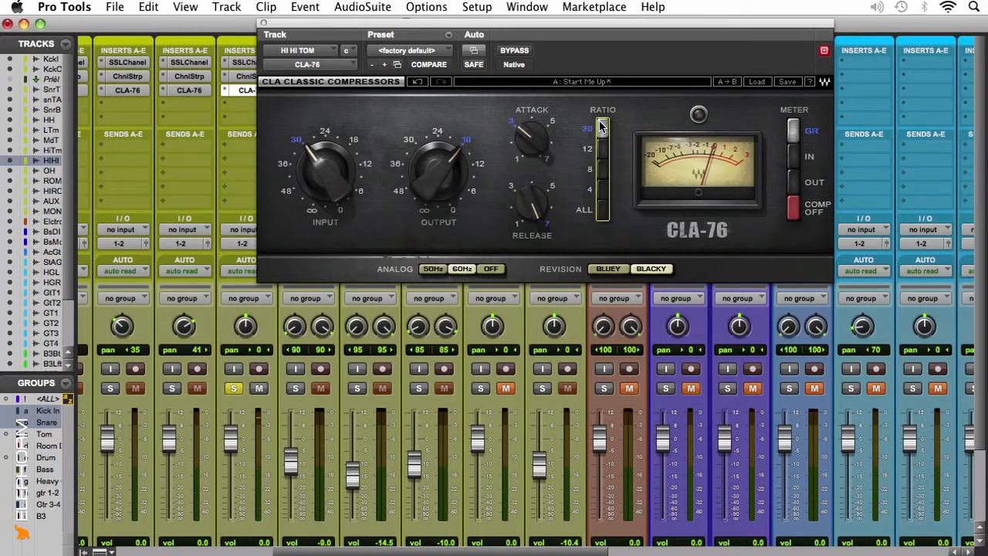
Compare the HI HI TOM's sound with the CLA-76 bypassed and active, and close the compressor window.
{"action": "left_click", "coordinate": [514, 52]}
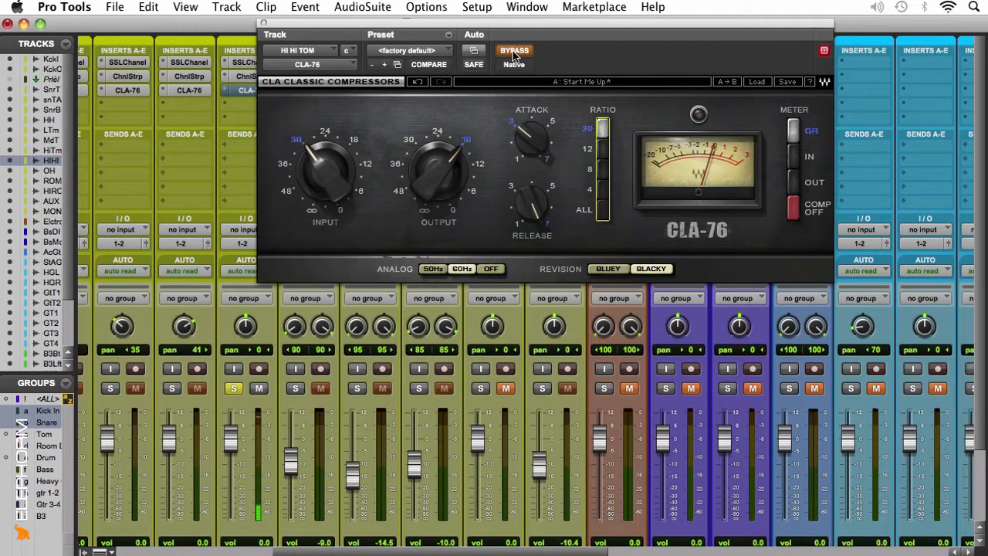
{"action": "left_click", "coordinate": [513, 52]}
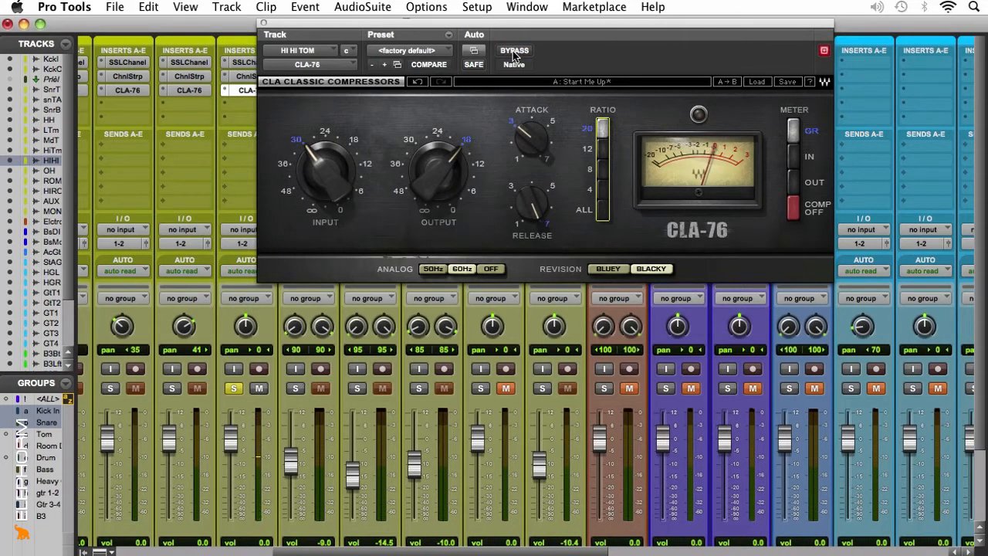
{"action": "left_click", "coordinate": [514, 51]}
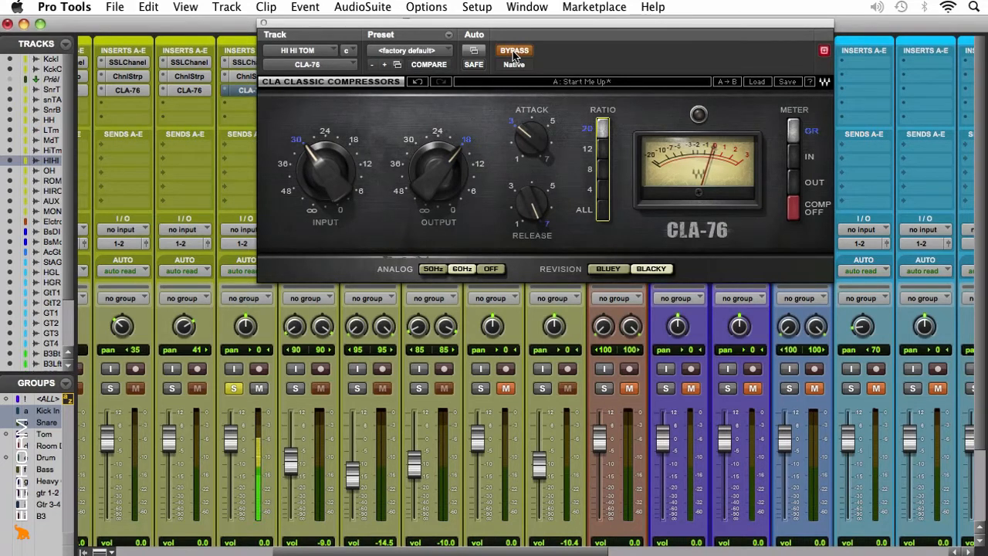
{"action": "left_click", "coordinate": [513, 51]}
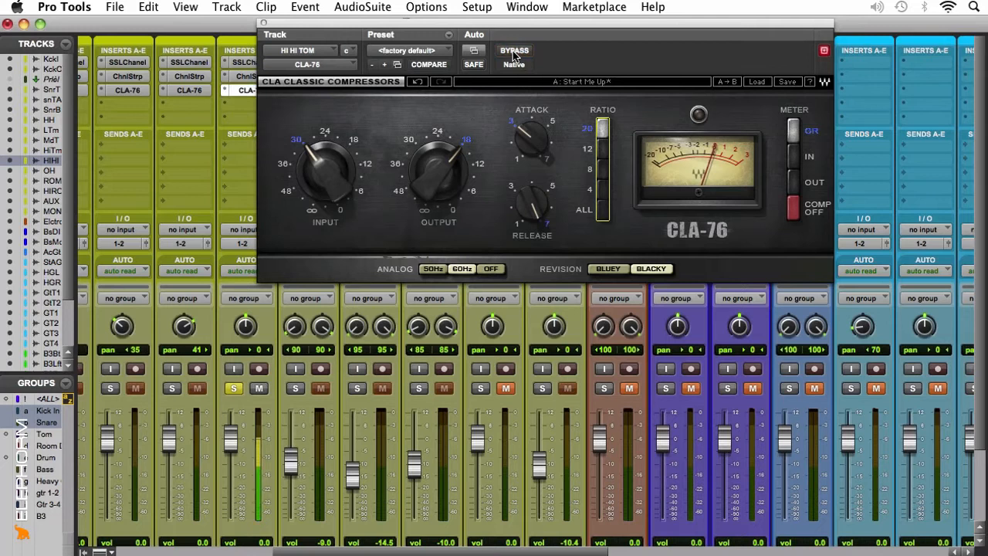
{"action": "left_click", "coordinate": [263, 24]}
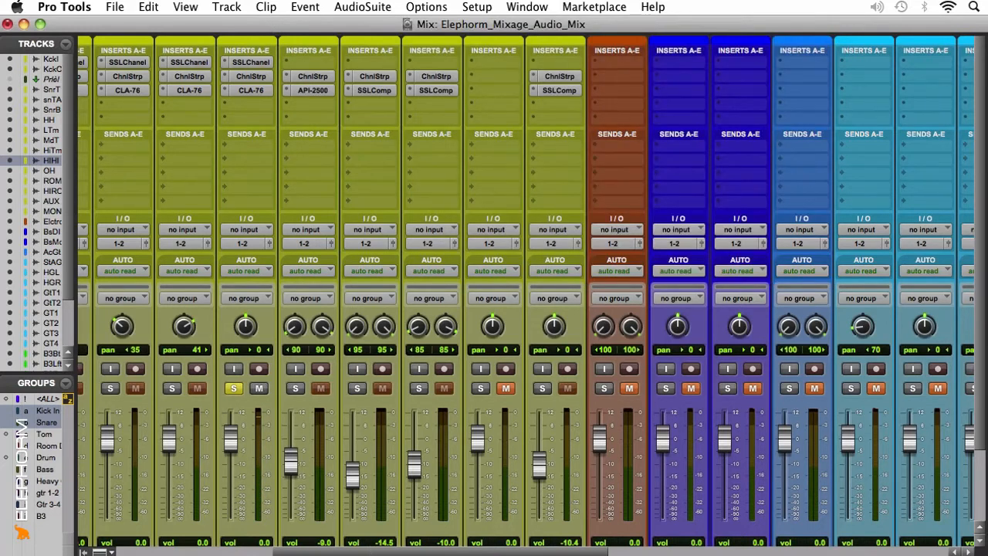
Switch to the Edit window and pan the HI HI TOM to 62 right.
{"action": "key", "text": "super+equal"}
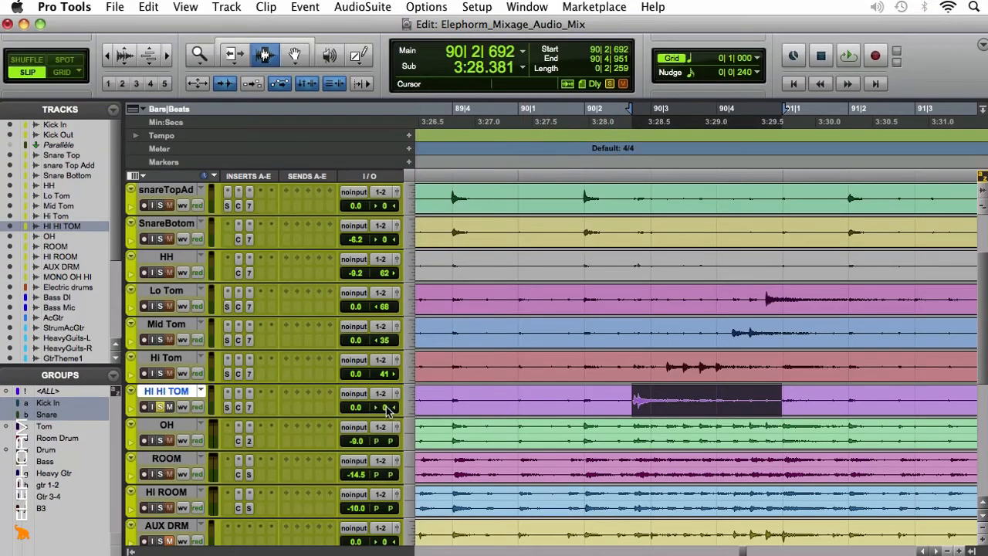
{"action": "left_click_drag", "start_coordinate": [386, 410], "coordinate": [387, 413]}
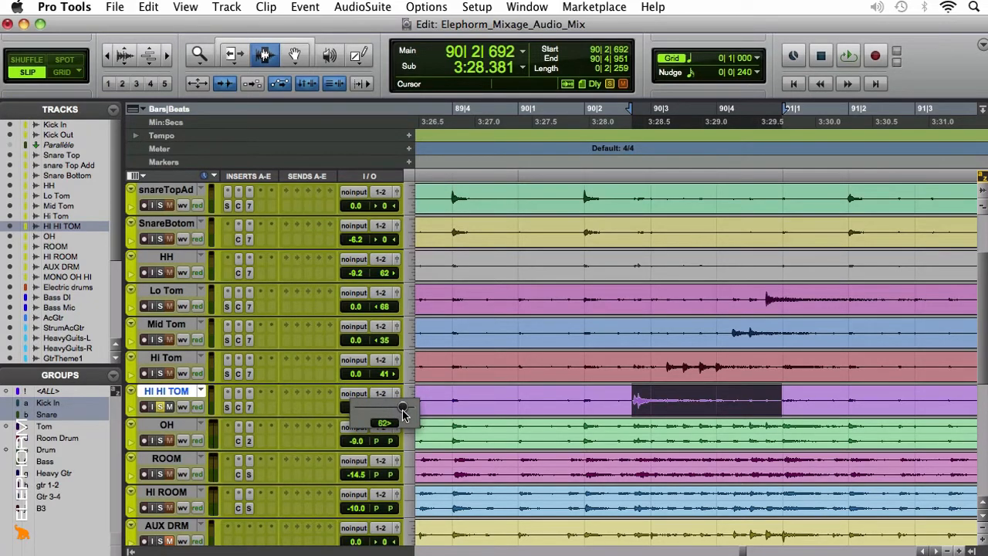
{"action": "left_click_drag", "start_coordinate": [402, 414], "coordinate": [402, 414]}
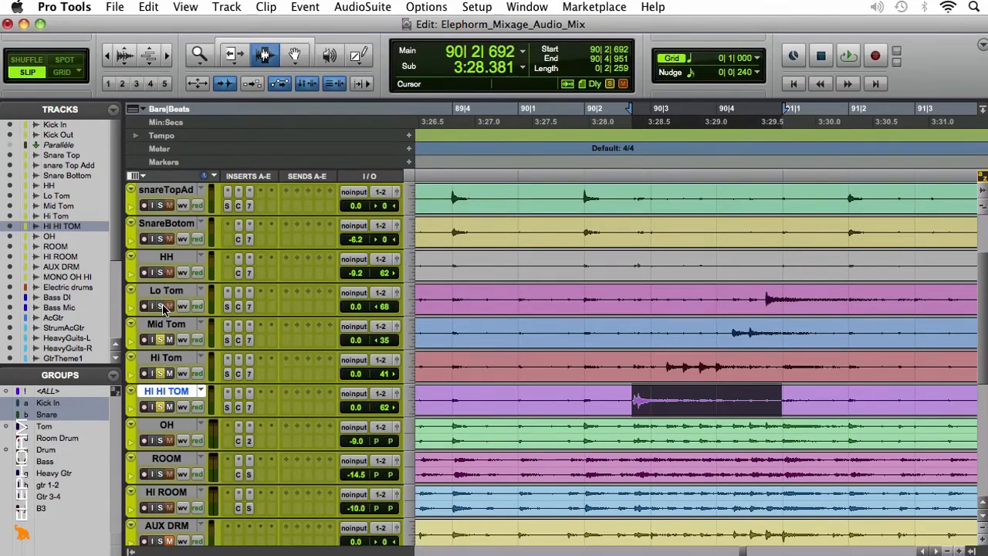
Play the fill from just before bar 90 with the Lo, Mid, Hi and HI HI toms soloed.
{"action": "key", "text": "super+bracketleft"}
{"action": "left_click", "coordinate": [603, 366]}
{"action": "left_click", "coordinate": [603, 366]}
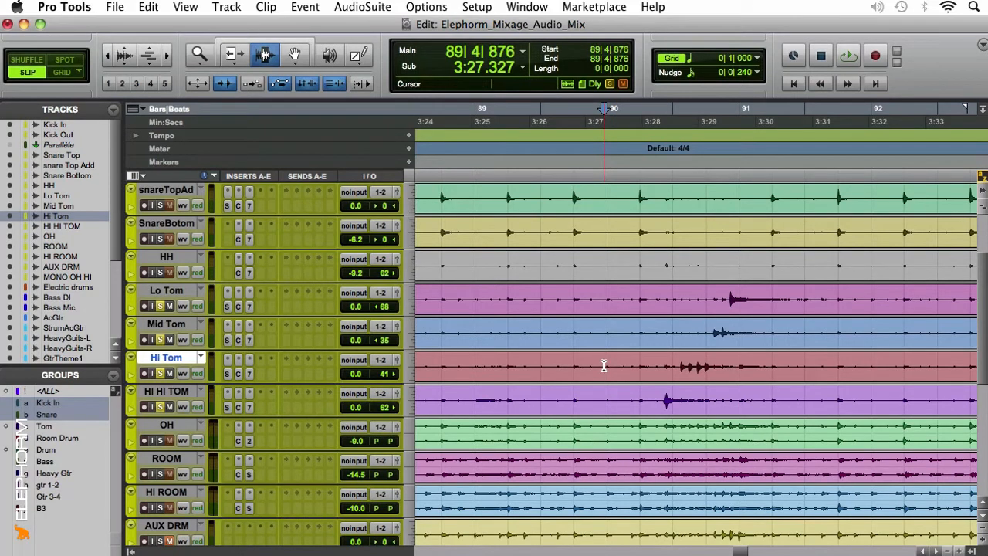
{"action": "key", "text": "space"}
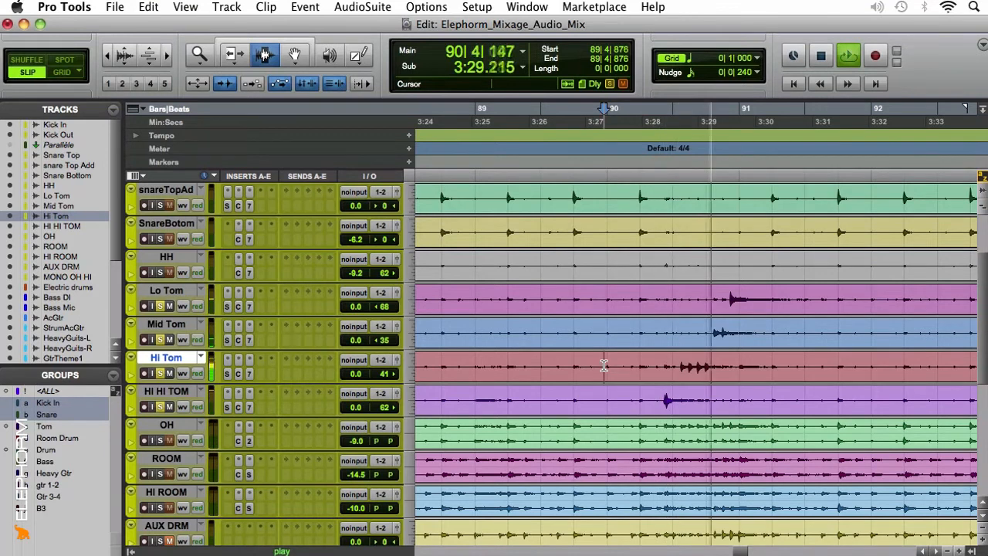
{"action": "key", "text": "space"}
{"action": "key", "text": "space"}
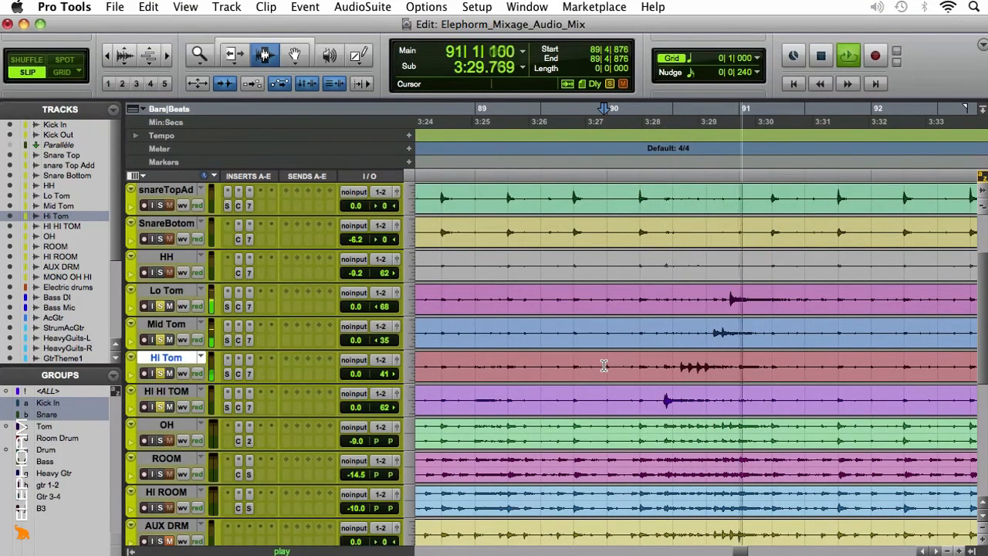
{"action": "key", "text": "space"}
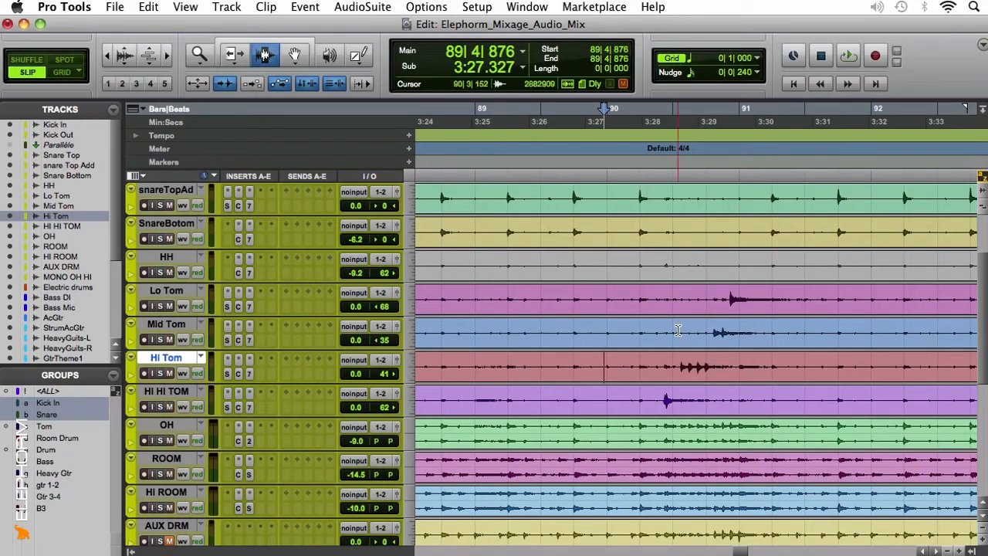
Play the tom fill from bar 89 with the whole drum mix unsoloed.
{"action": "scroll", "coordinate": [677, 331], "scroll_direction": "down", "scroll_amount": 1}
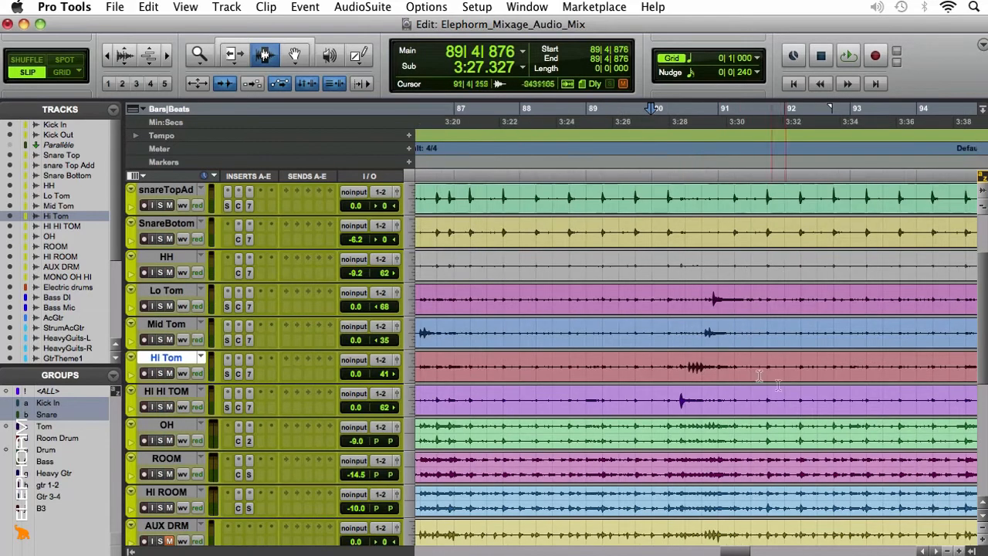
{"action": "left_click", "coordinate": [616, 340]}
{"action": "left_click", "coordinate": [588, 360]}
{"action": "key", "text": "space"}
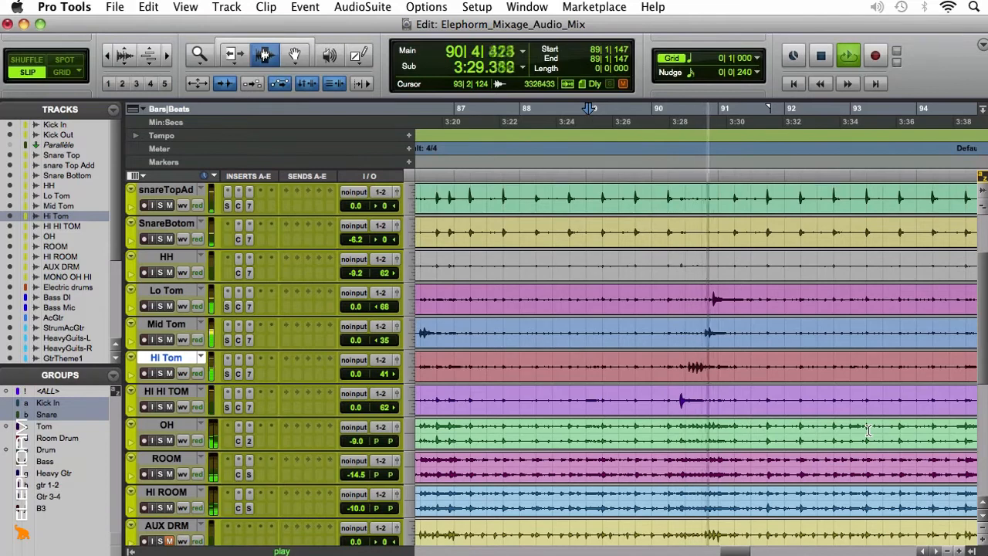
{"action": "key", "text": "space"}
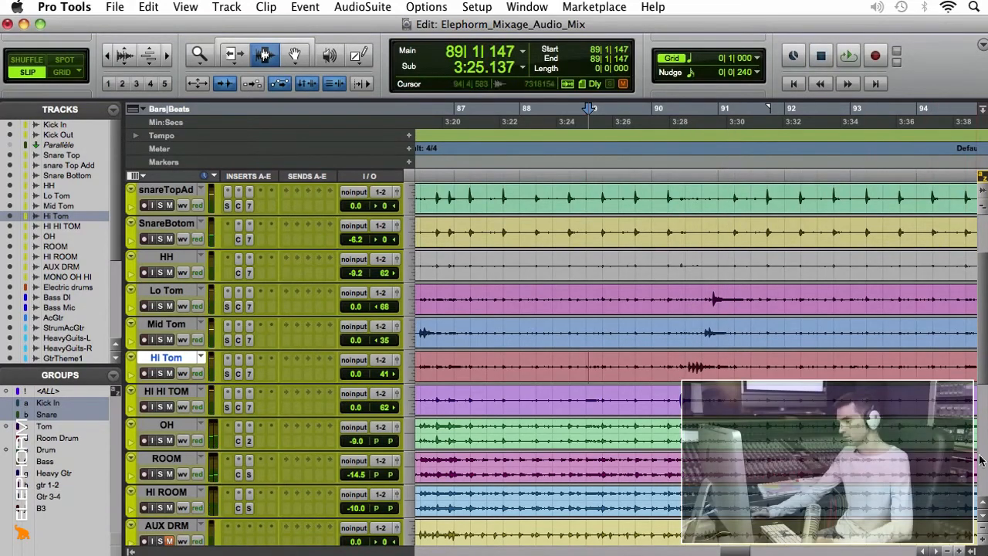
Select the Lo Tom through HI HI TOM tracks, activate the Tom group, lower its volume to -2.1 dB and play the fill.
{"action": "left_click", "coordinate": [172, 292]}
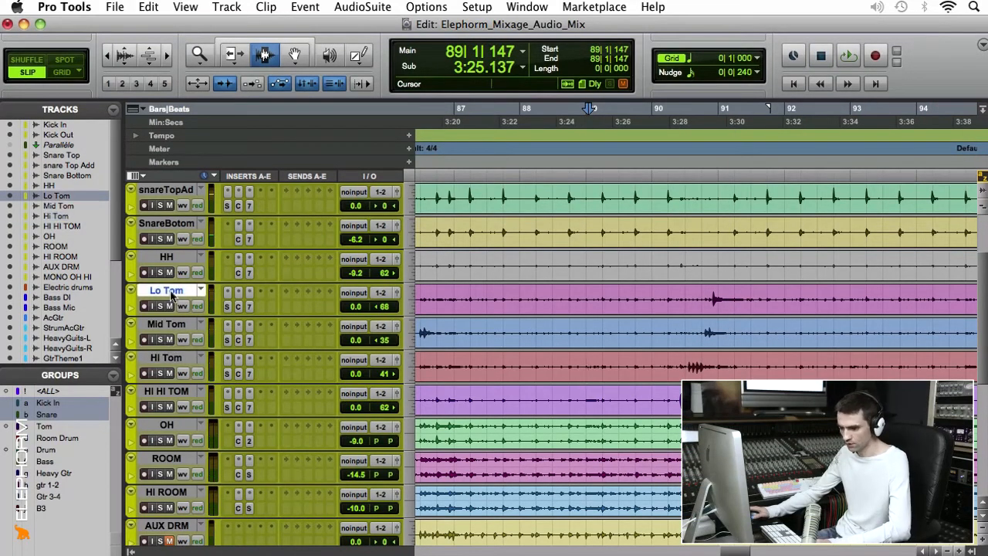
{"action": "left_click", "coordinate": [176, 393], "text": "shift"}
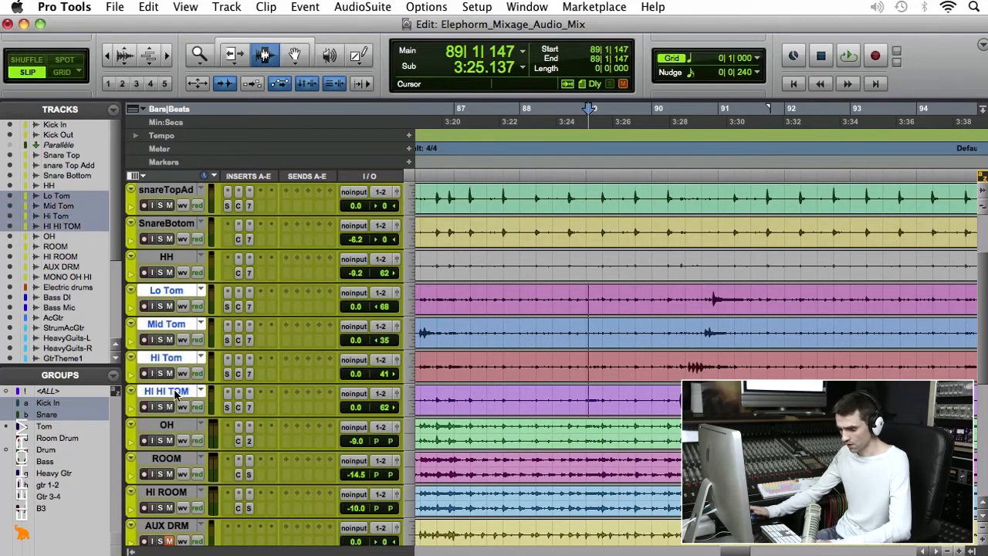
{"action": "left_click", "coordinate": [62, 429]}
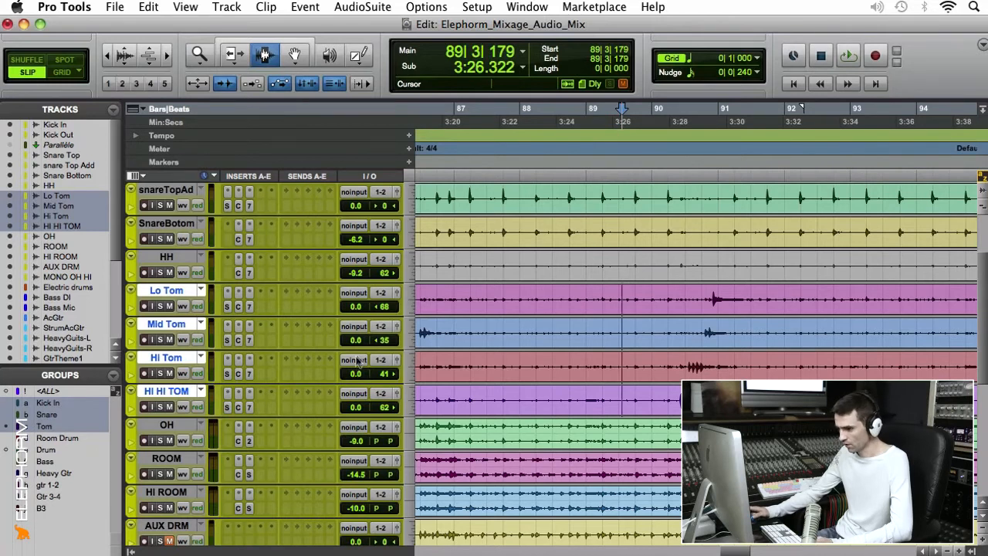
{"action": "left_click", "coordinate": [356, 307]}
{"action": "left_click_drag", "start_coordinate": [356, 307], "coordinate": [356, 312]}
{"action": "key", "text": "space"}
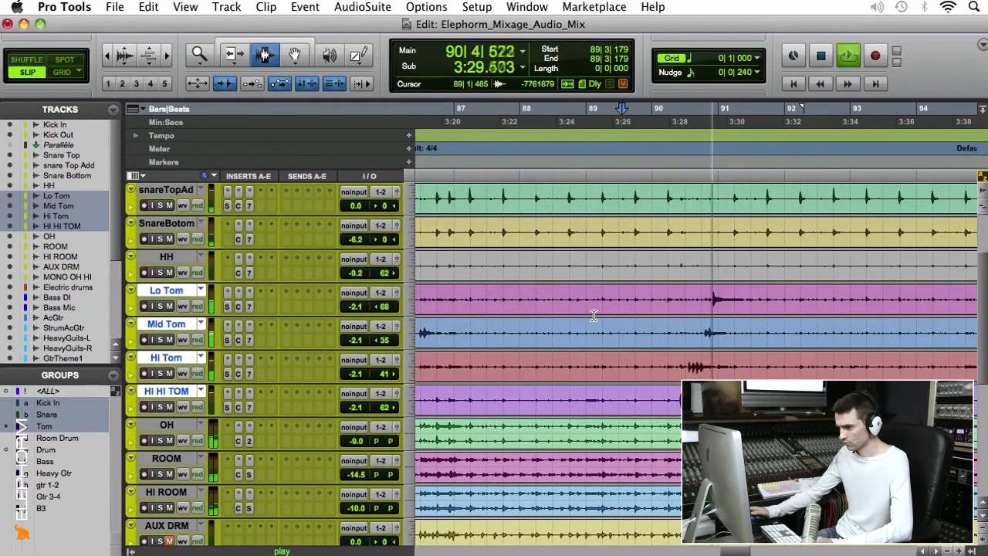
{"action": "key", "text": "space"}
Lower the grouped toms' volume to -3.1 dB and play the fill from bar 89 again.
{"action": "left_click_drag", "start_coordinate": [355, 307], "coordinate": [355, 311]}
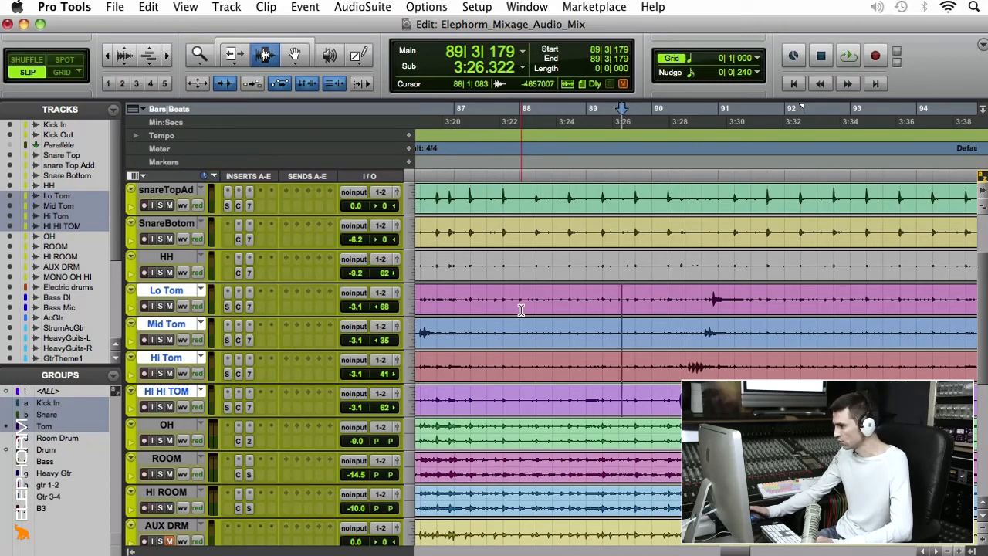
{"action": "key", "text": "space"}
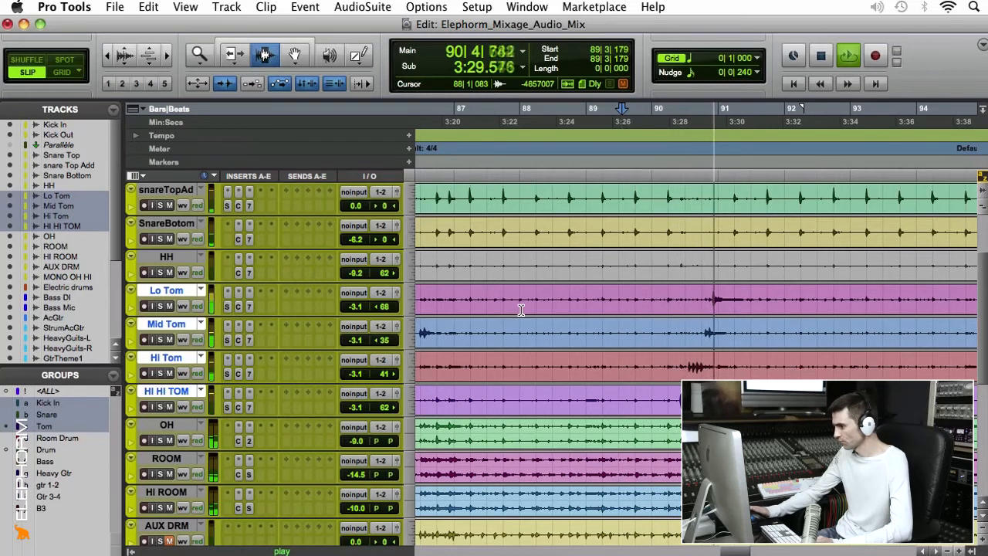
{"action": "key", "text": "space"}
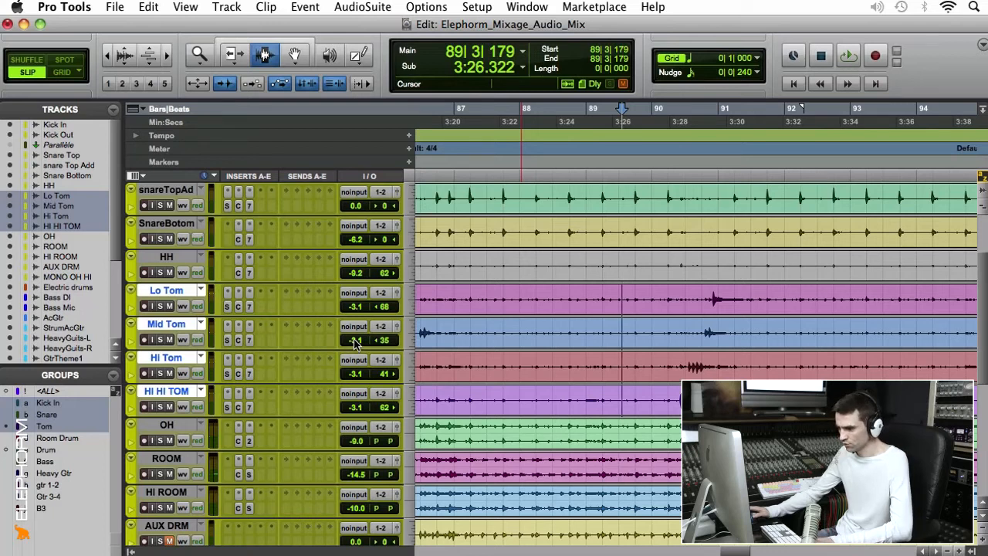
Raise only the Mid Tom's volume to -1.0 dB and play the fill around bar 90 to check the balance.
{"action": "left_click", "coordinate": [355, 343]}
{"action": "left_click_drag", "start_coordinate": [354, 342], "coordinate": [354, 342]}
{"action": "key", "text": "space"}
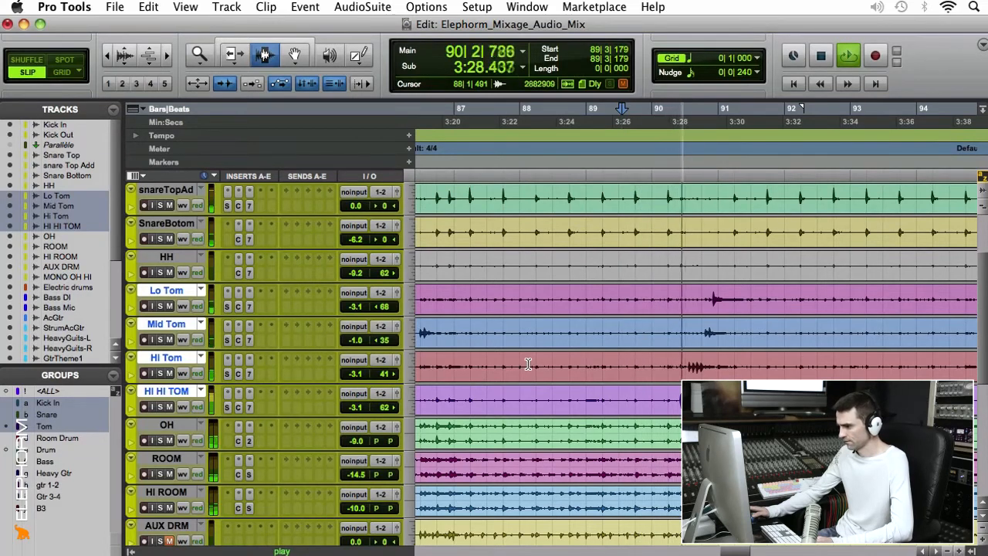
{"action": "key", "text": "space"}
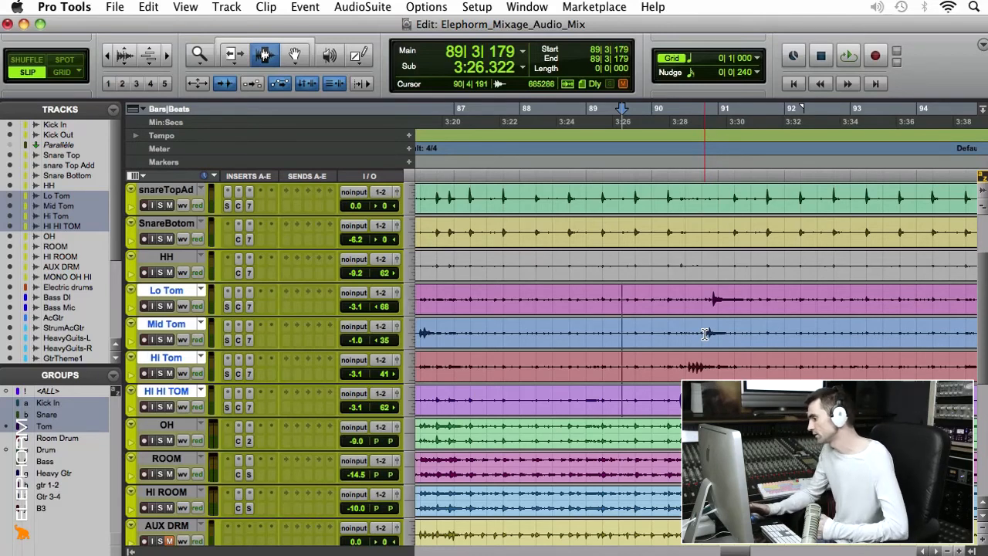
{"action": "left_click", "coordinate": [670, 362]}
{"action": "key", "text": "space"}
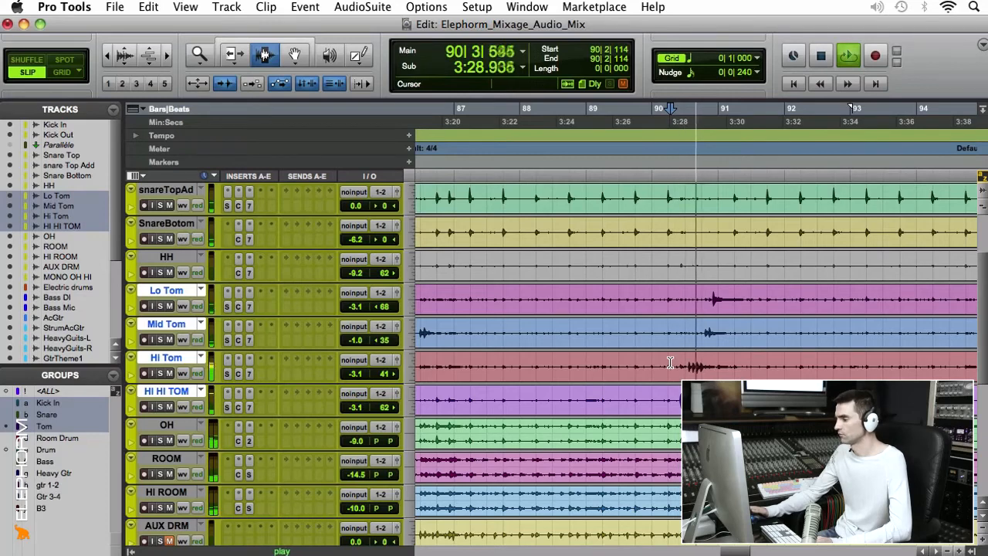
{"action": "key", "text": "space"}
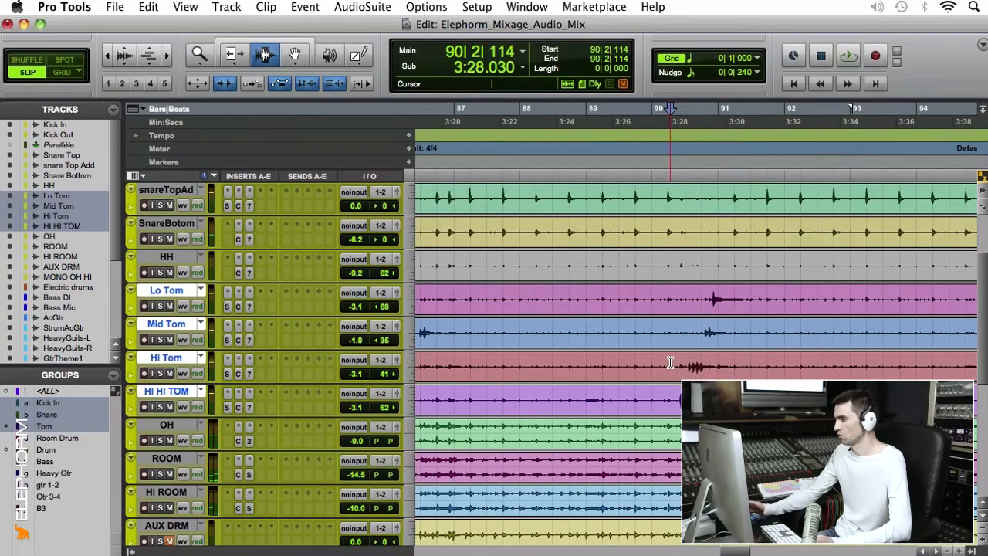
Play the opening drum fill from the start of bar 10 several times to check the tom levels.
{"action": "key", "text": "r"}
{"action": "key", "text": "r"}
{"action": "key", "text": "r"}
{"action": "key", "text": "r"}
{"action": "key", "text": "r"}
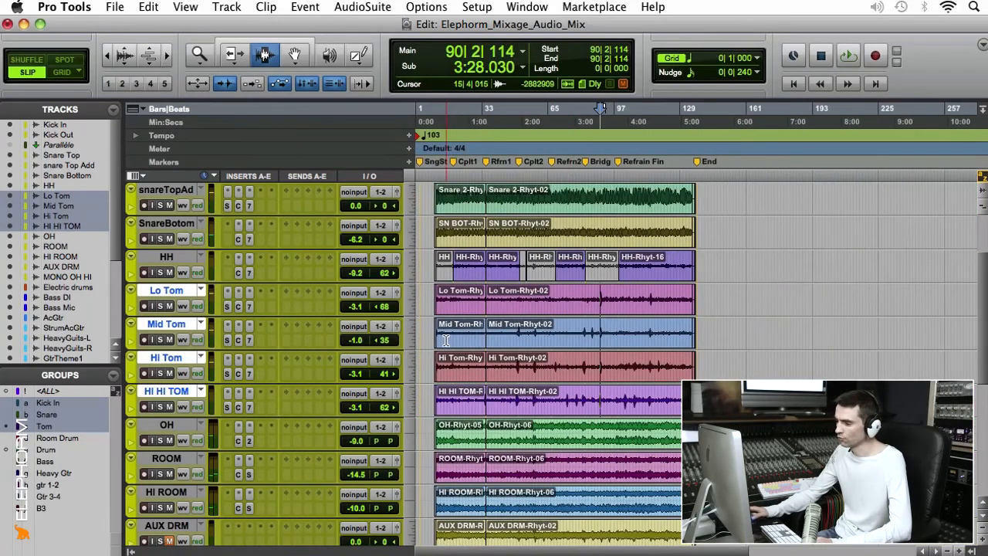
{"action": "left_click", "coordinate": [439, 340]}
{"action": "key", "text": "t"}
{"action": "key", "text": "t"}
{"action": "key", "text": "t"}
{"action": "key", "text": "t"}
{"action": "key", "text": "t"}
{"action": "key", "text": "t"}
{"action": "left_click", "coordinate": [445, 341]}
{"action": "key", "text": "space"}
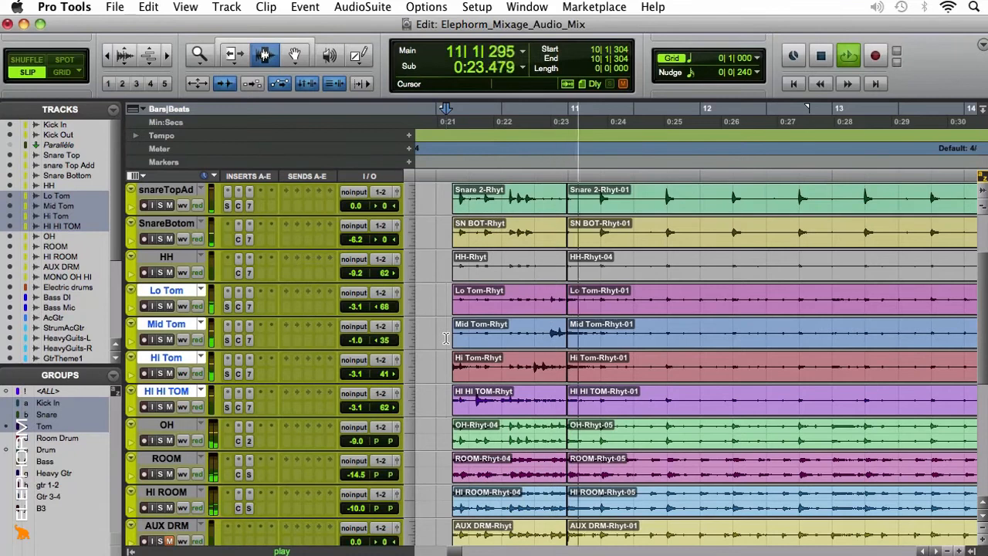
{"action": "key", "text": "space"}
{"action": "key", "text": "space"}
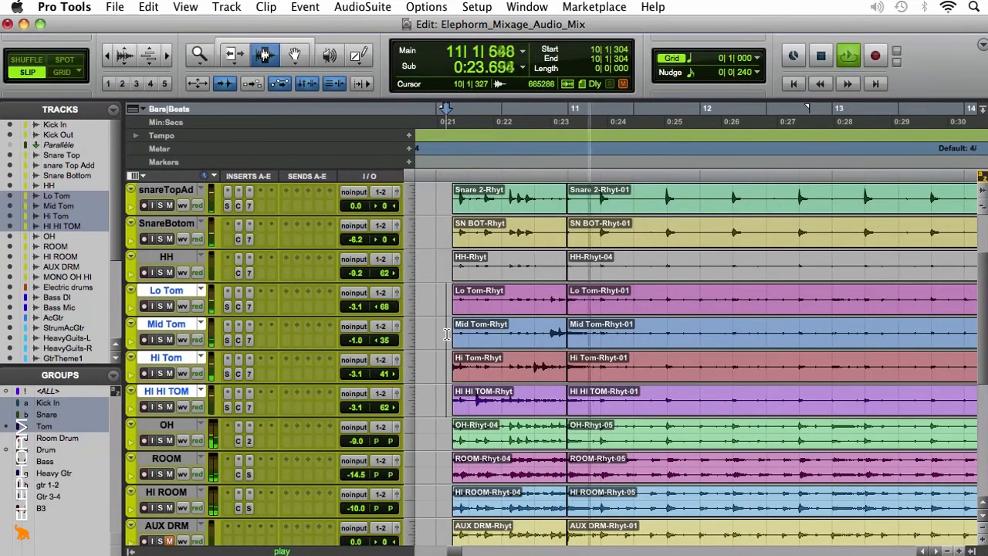
{"action": "key", "text": "space"}
{"action": "key", "text": "space"}
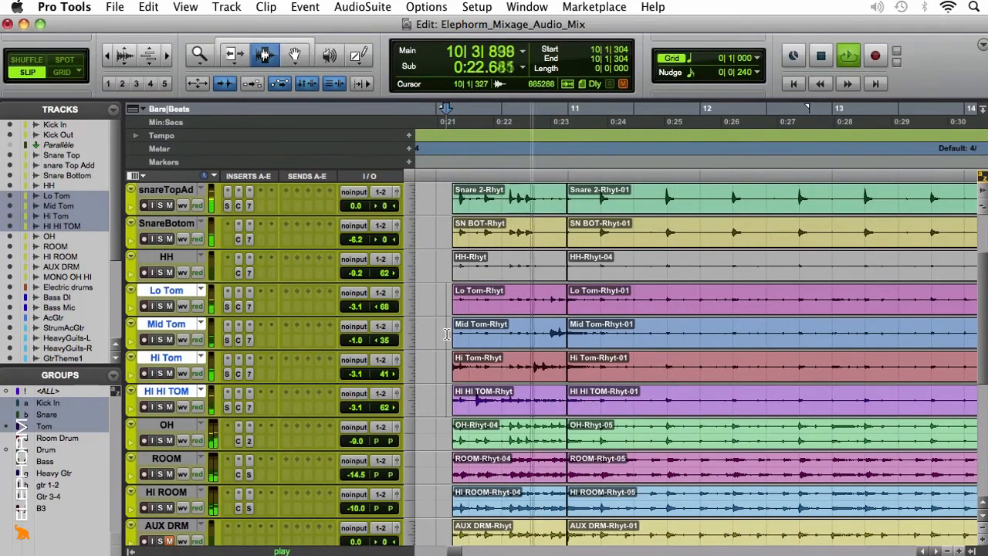
{"action": "key", "text": "space"}
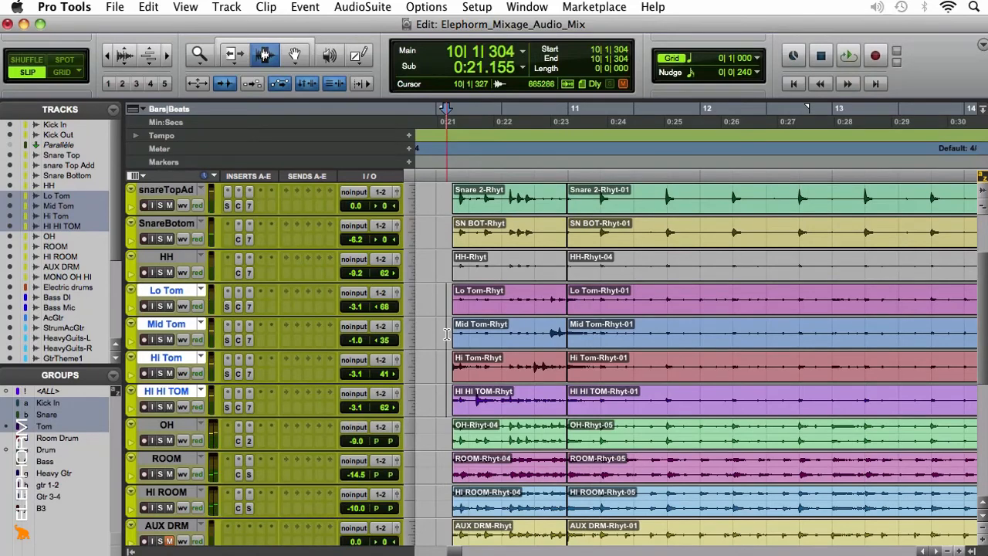
Look over the tom tracks across the whole song and place the edit cursor at bar 25.
{"action": "key", "text": "super+bracketleft"}
{"action": "key", "text": "super+bracketleft"}
{"action": "key", "text": "super+bracketleft"}
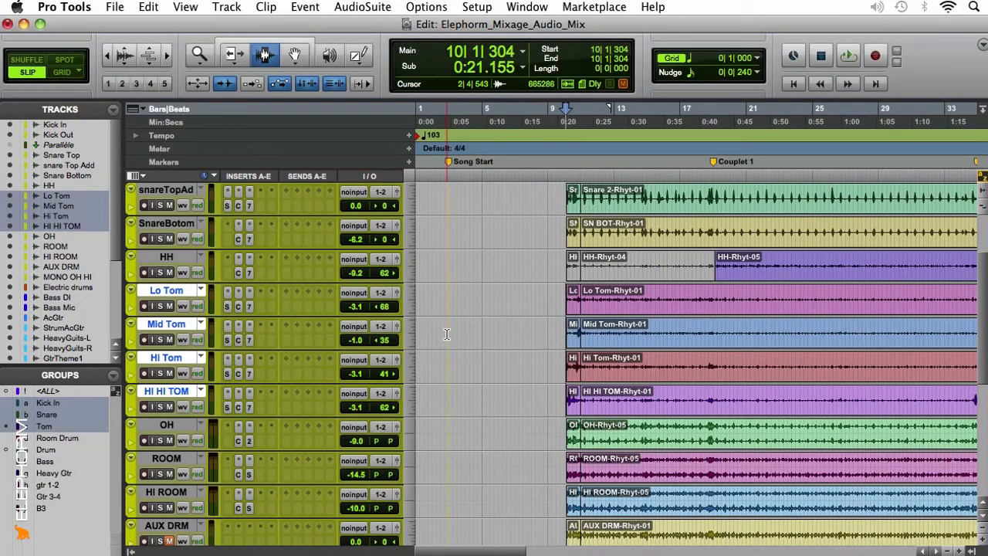
{"action": "left_click", "coordinate": [598, 303]}
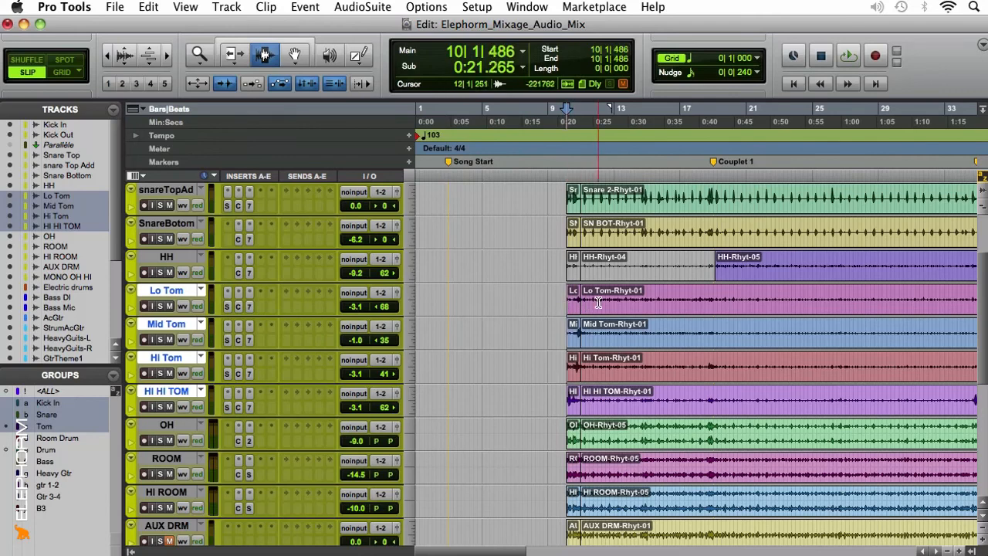
{"action": "key", "text": "super+bracketleft"}
{"action": "key", "text": "super+bracketleft"}
{"action": "scroll", "coordinate": [598, 302], "scroll_direction": "down", "scroll_amount": 1}
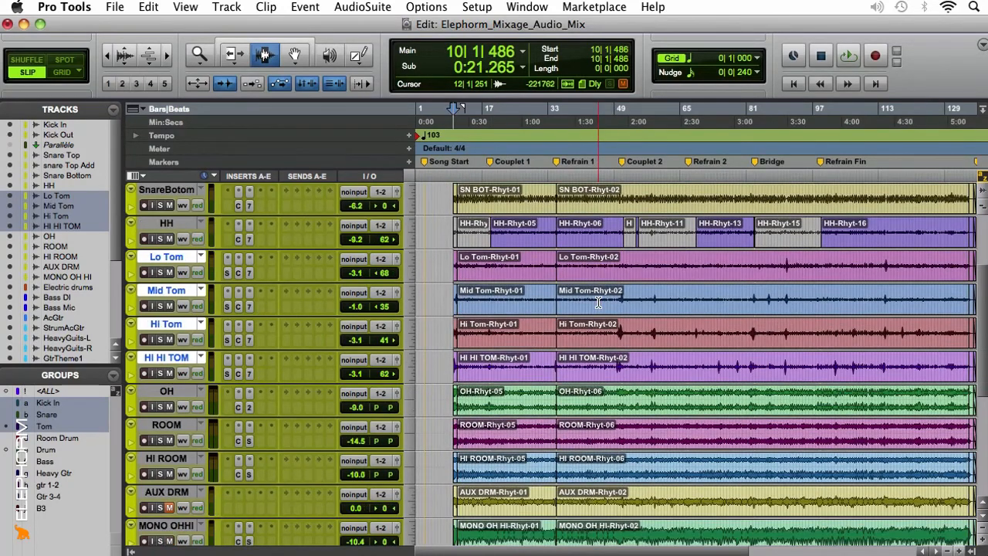
{"action": "left_click", "coordinate": [514, 266]}
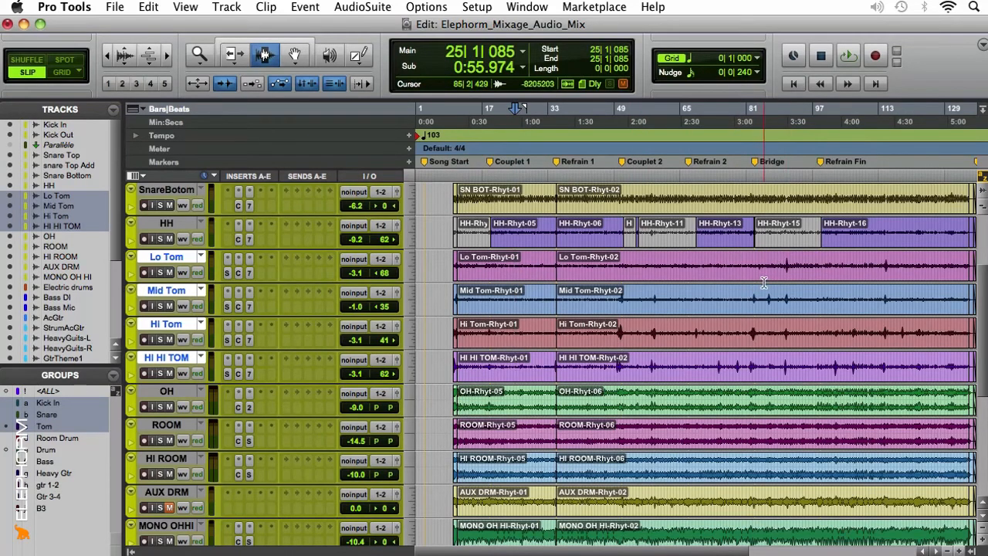
Play the song from bar 25, from bar 81 just before the Bridge and from bar 90 to check the tom fills.
{"action": "key", "text": "space"}
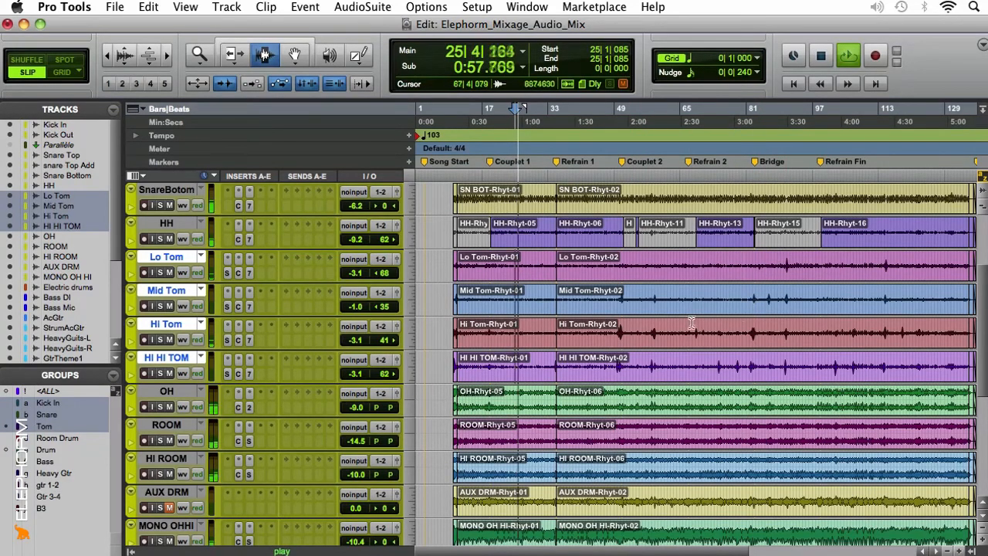
{"action": "left_click", "coordinate": [749, 324]}
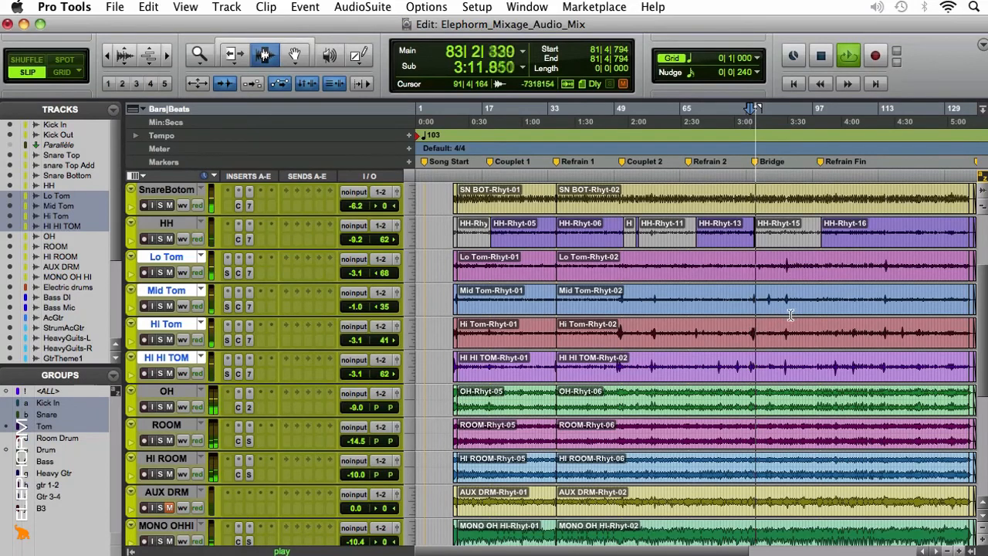
{"action": "key", "text": "space"}
{"action": "left_click", "coordinate": [785, 323]}
{"action": "key", "text": "space"}
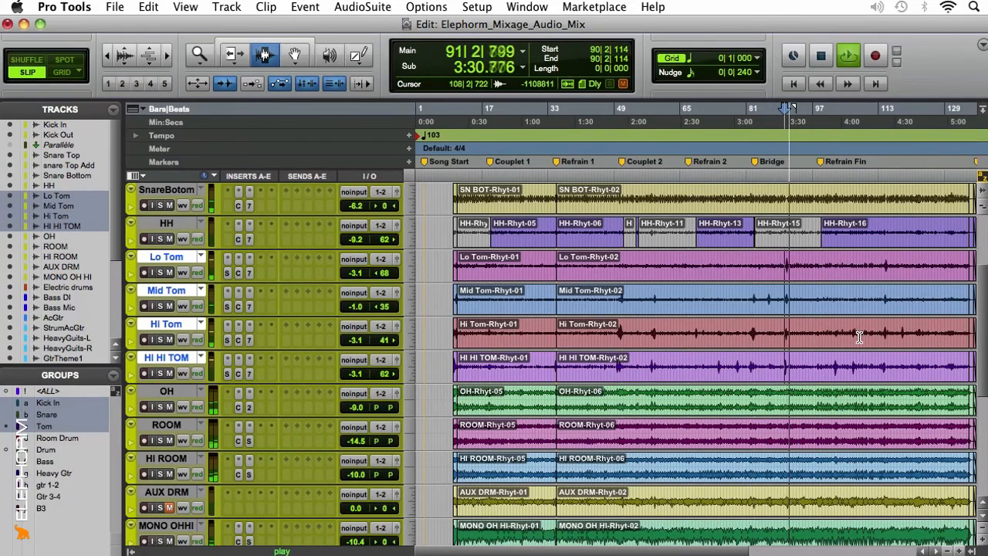
{"action": "key", "text": "space"}
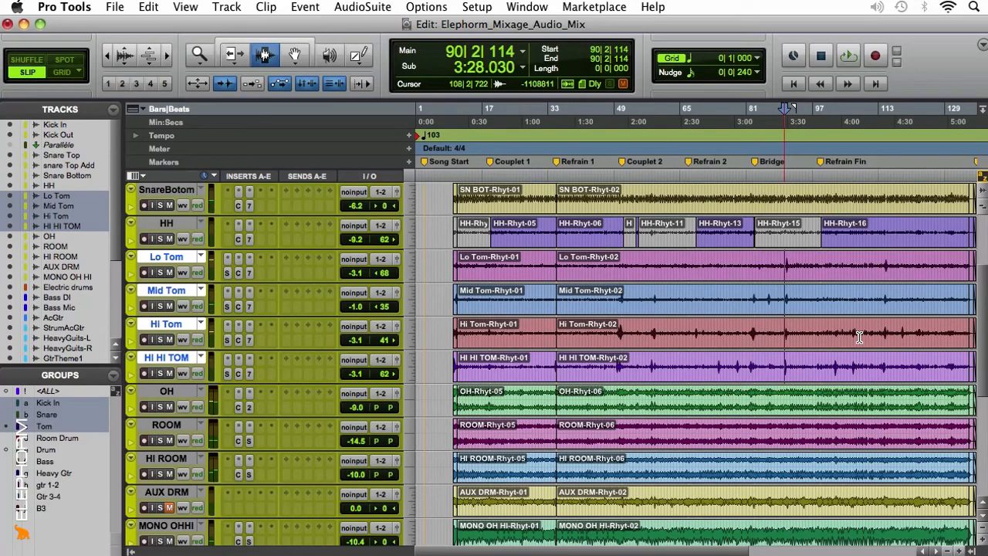
{"action": "scroll", "coordinate": [857, 332], "scroll_direction": "down", "scroll_amount": 1}
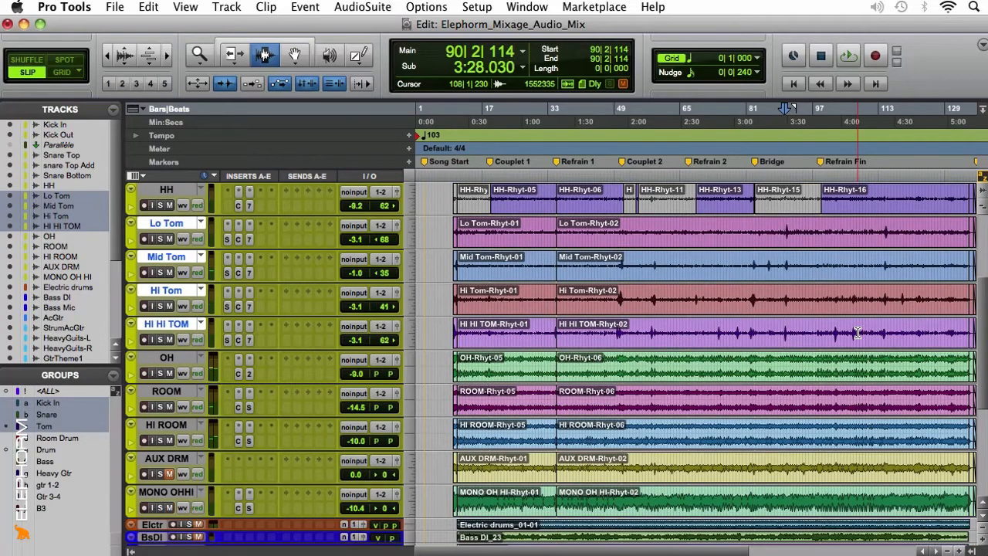
{"action": "key", "text": "super+equal"}
{"action": "left_click_drag", "start_coordinate": [575, 551], "coordinate": [484, 545]}
{"action": "left_click_drag", "start_coordinate": [403, 531], "coordinate": [337, 548]}
{"action": "key", "text": "super+equal"}
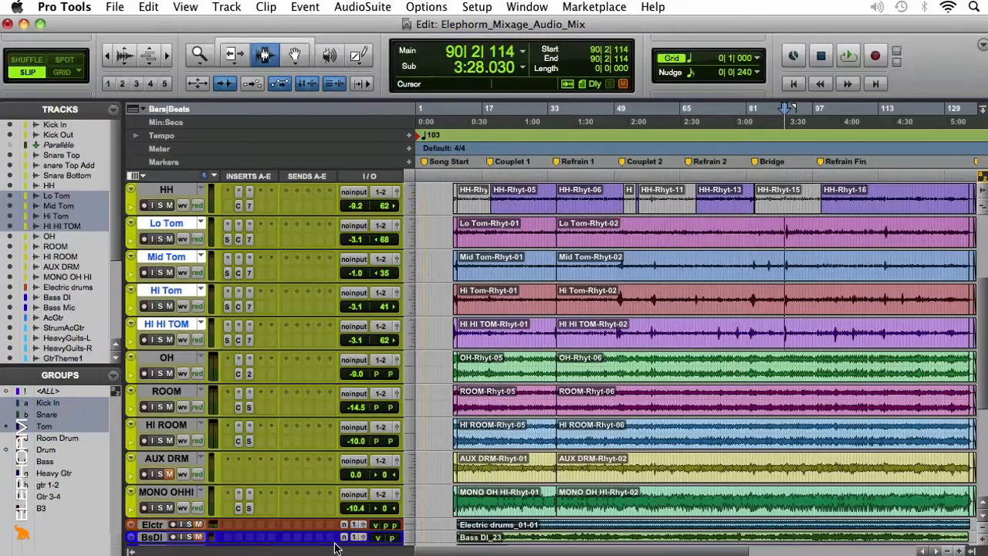
Select the song's opening from about bar 8 to bar 17 across the kick and snare tracks, Kick In through SnareBotom.
{"action": "scroll", "coordinate": [347, 543], "scroll_direction": "up", "scroll_amount": 5}
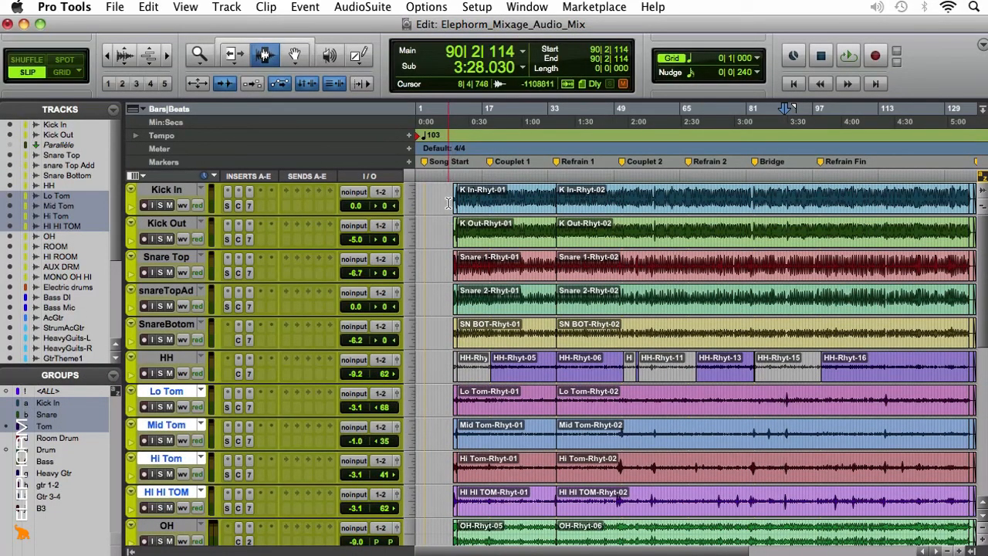
{"action": "left_click_drag", "start_coordinate": [447, 203], "coordinate": [485, 331]}
{"action": "scroll", "coordinate": [445, 386], "scroll_direction": "down", "scroll_amount": 5}
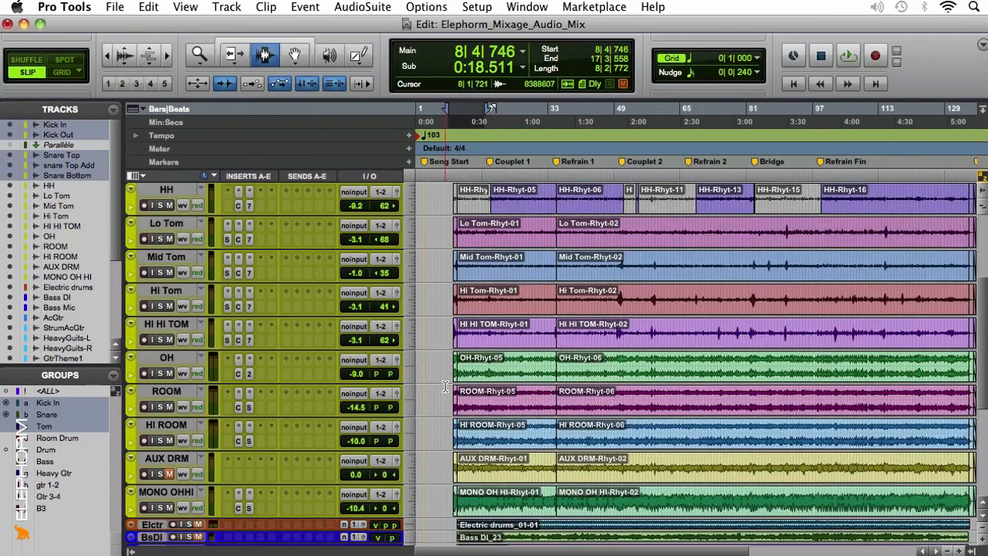